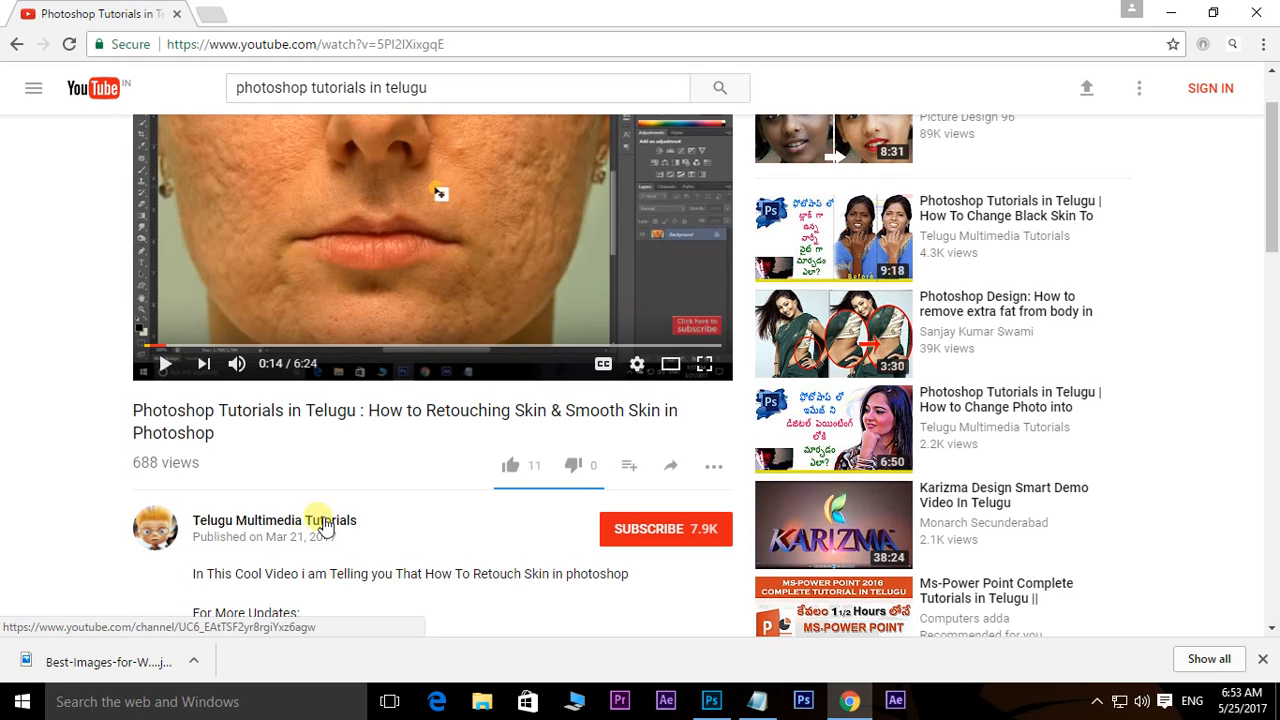
- Open the Telugu Multimedia Tutorials channel and look through its home page playlists and recent activities
click(309, 527)
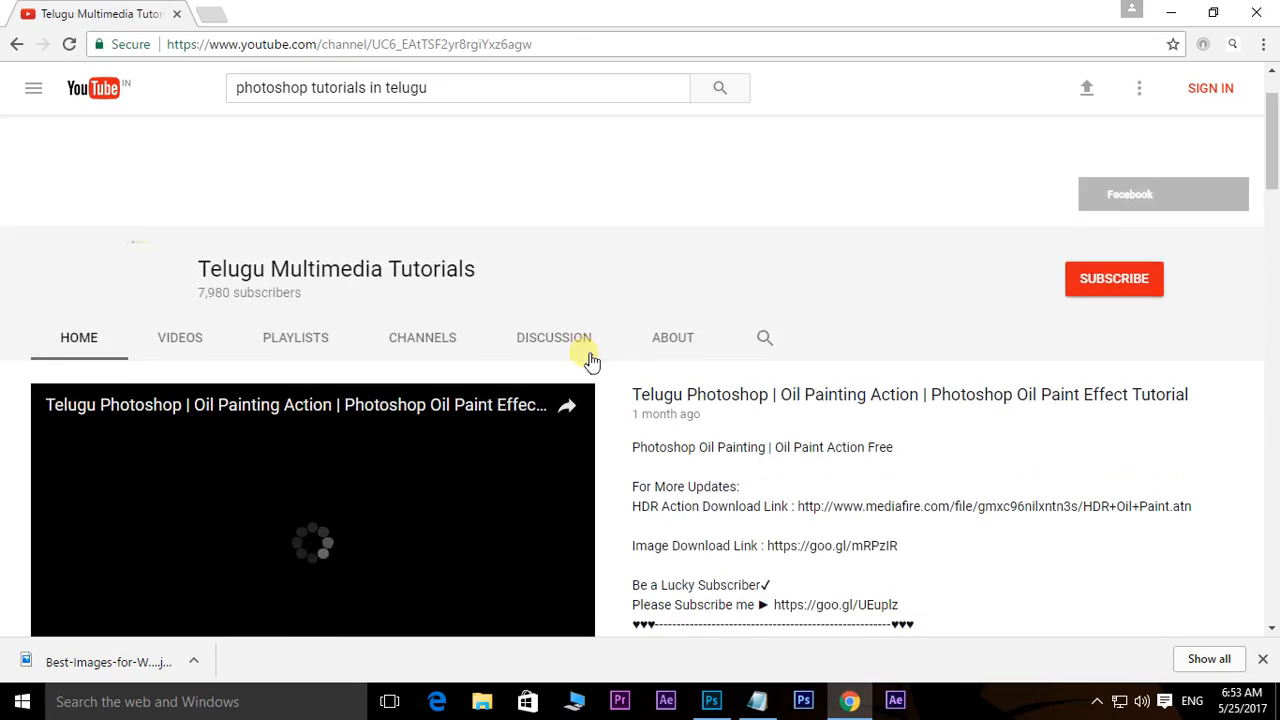
scroll(586, 354, down, 3)
scroll(611, 303, down, 5)
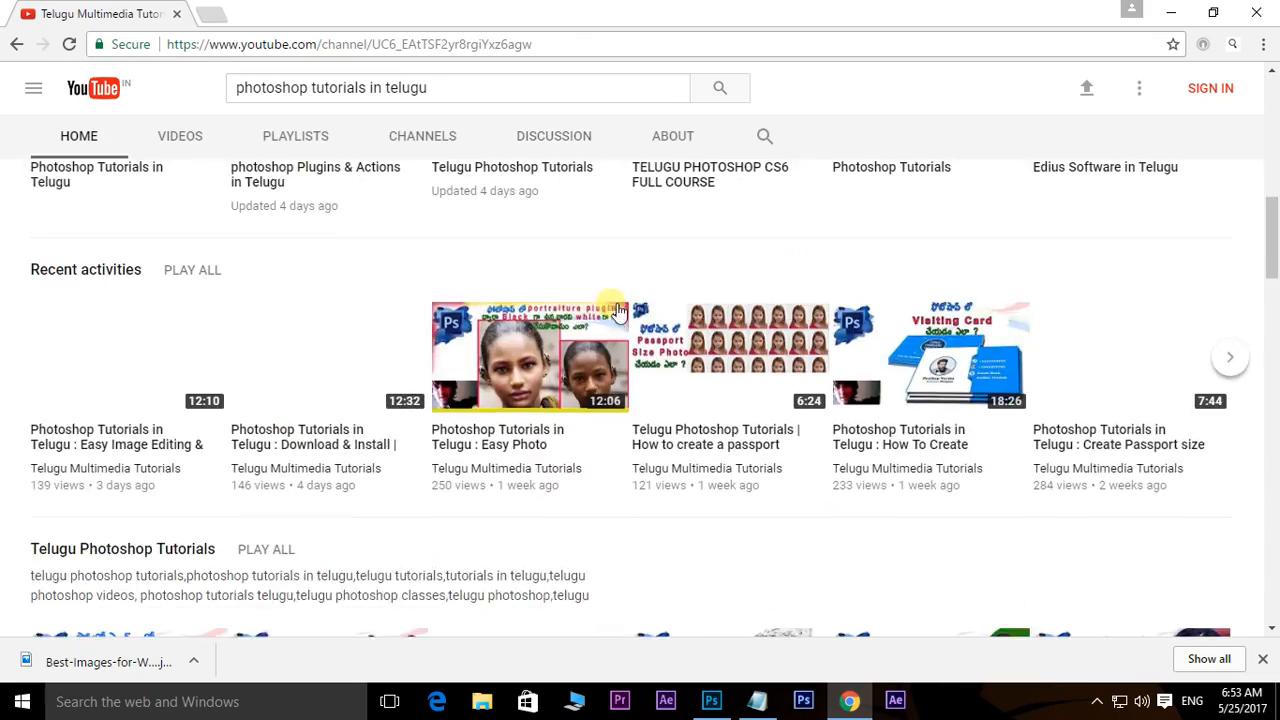
scroll(618, 311, down, 9)
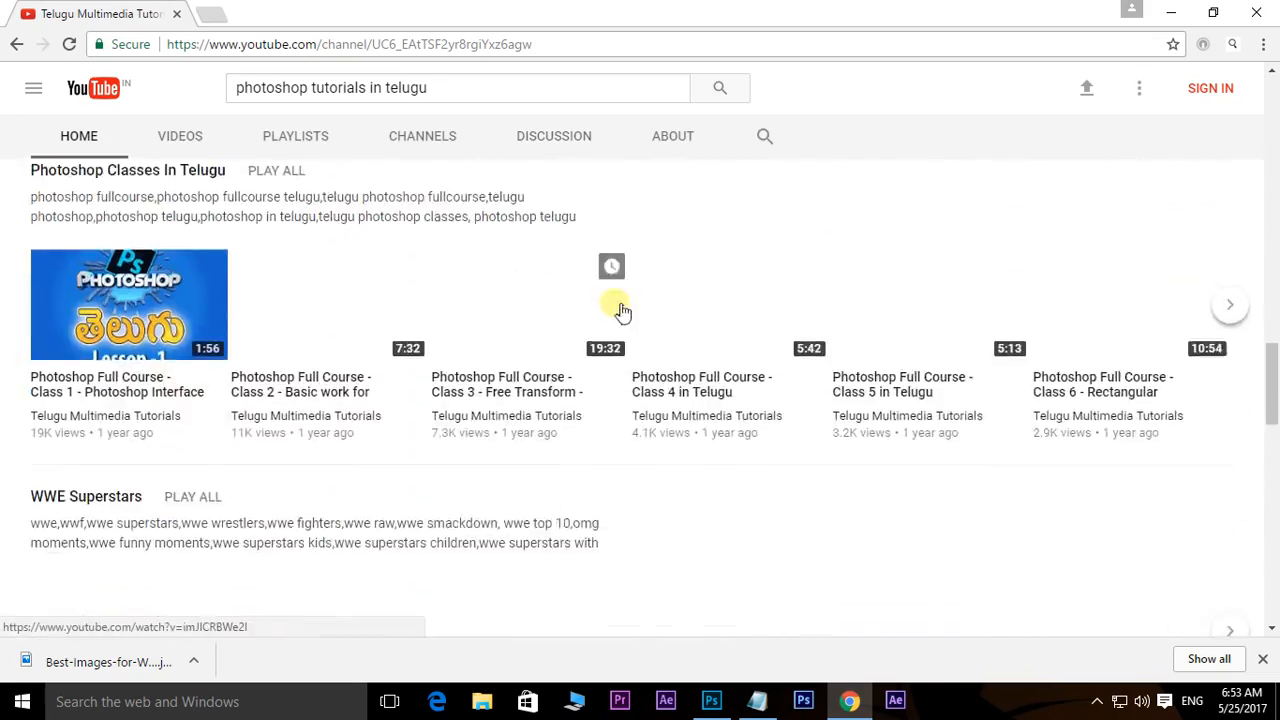
scroll(618, 308, up, 14)
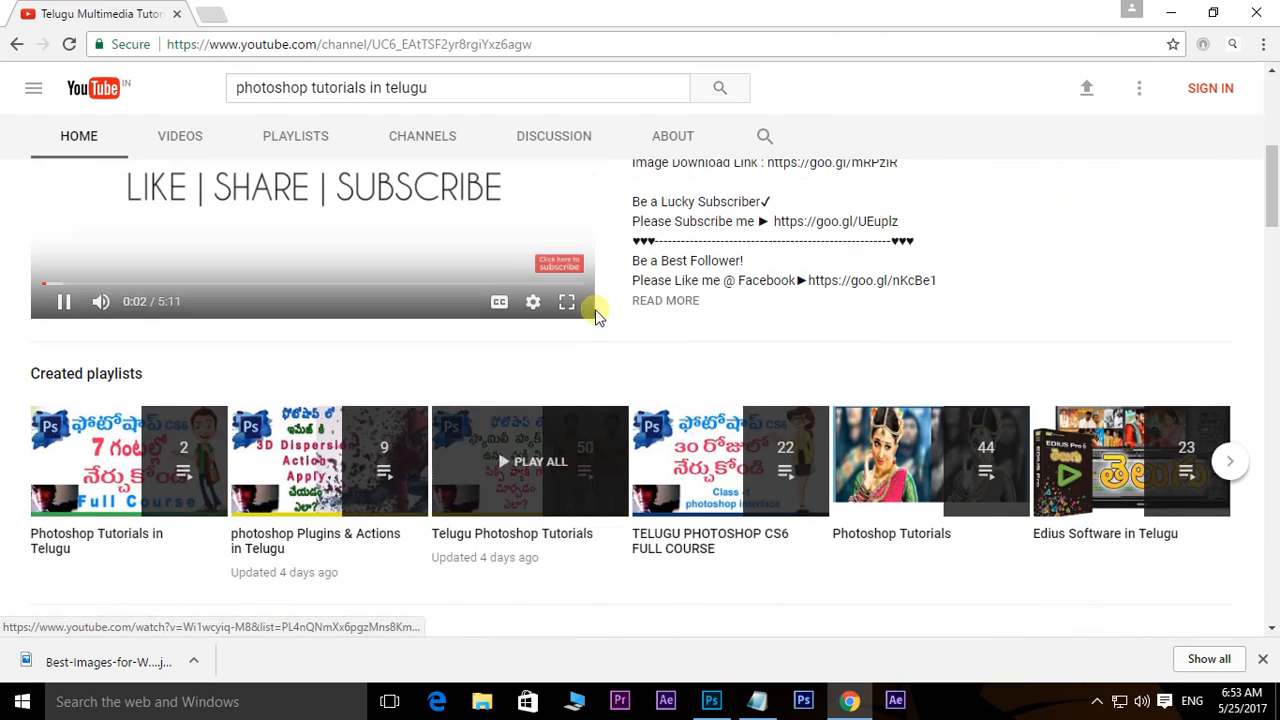
scroll(289, 229, up, 3)
- Look through the channel's list of uploaded videos
click(189, 248)
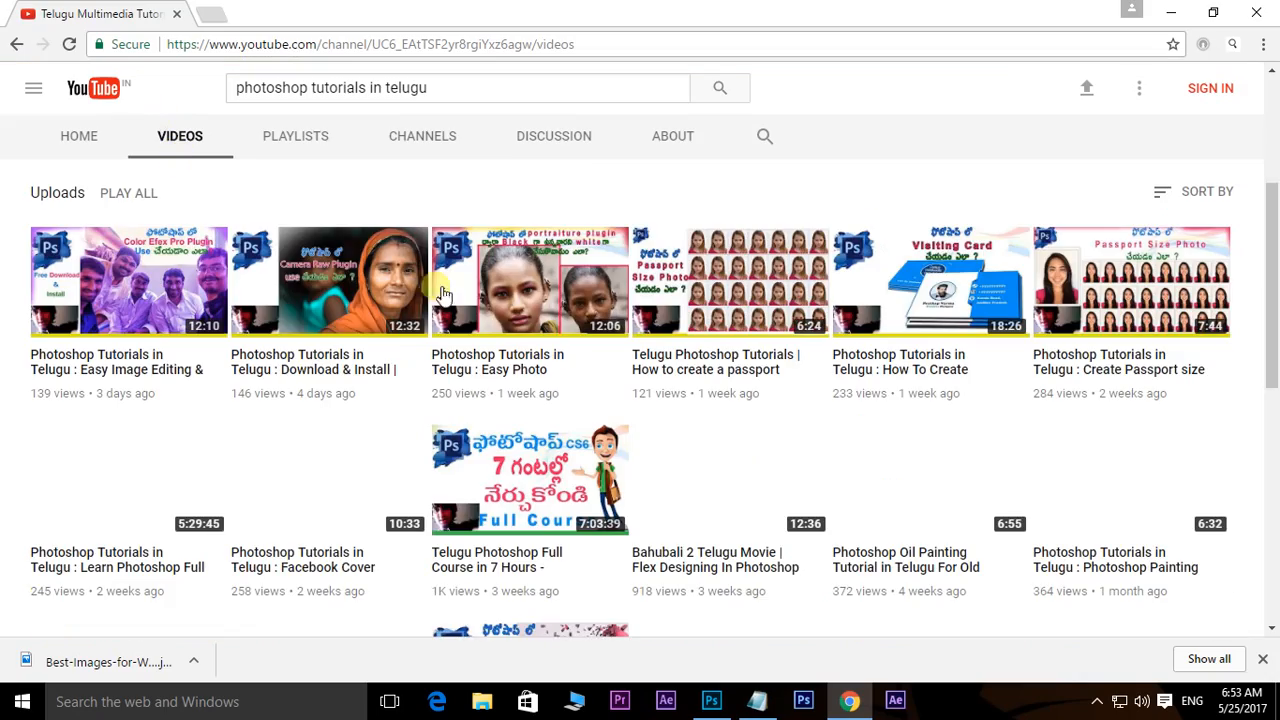
scroll(590, 365, down, 15)
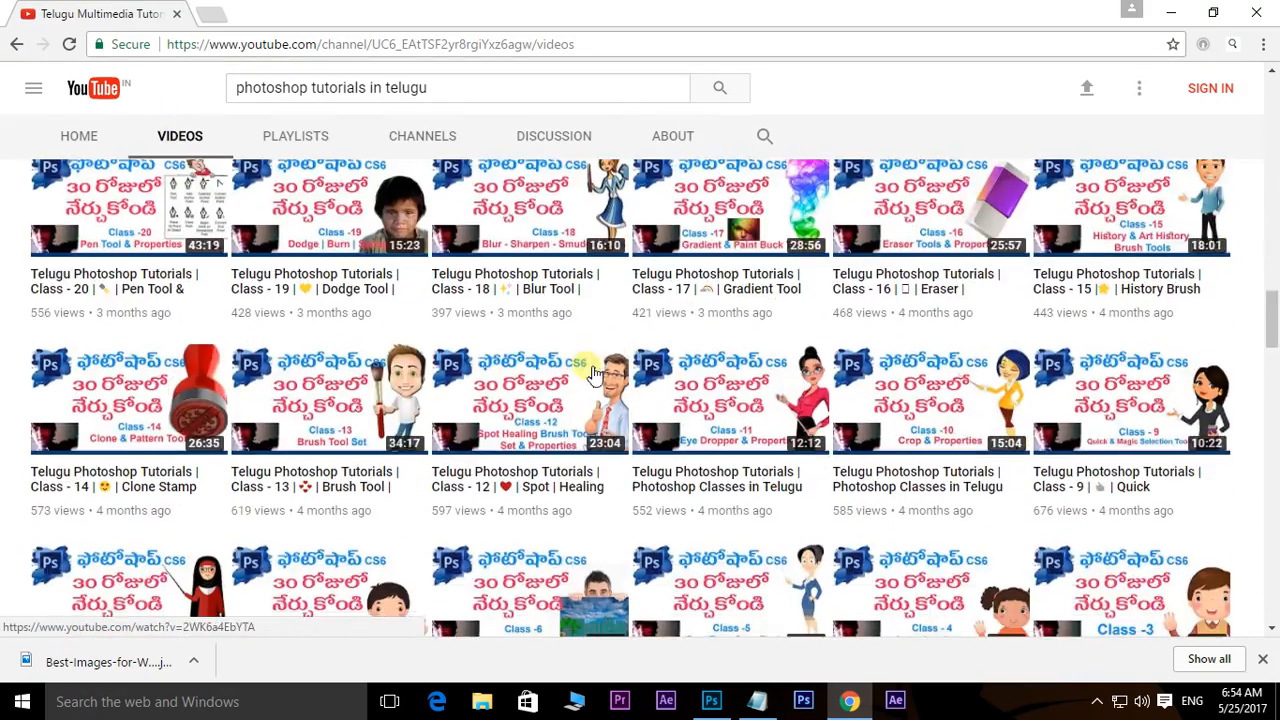
scroll(590, 370, down, 10)
scroll(587, 372, up, 2)
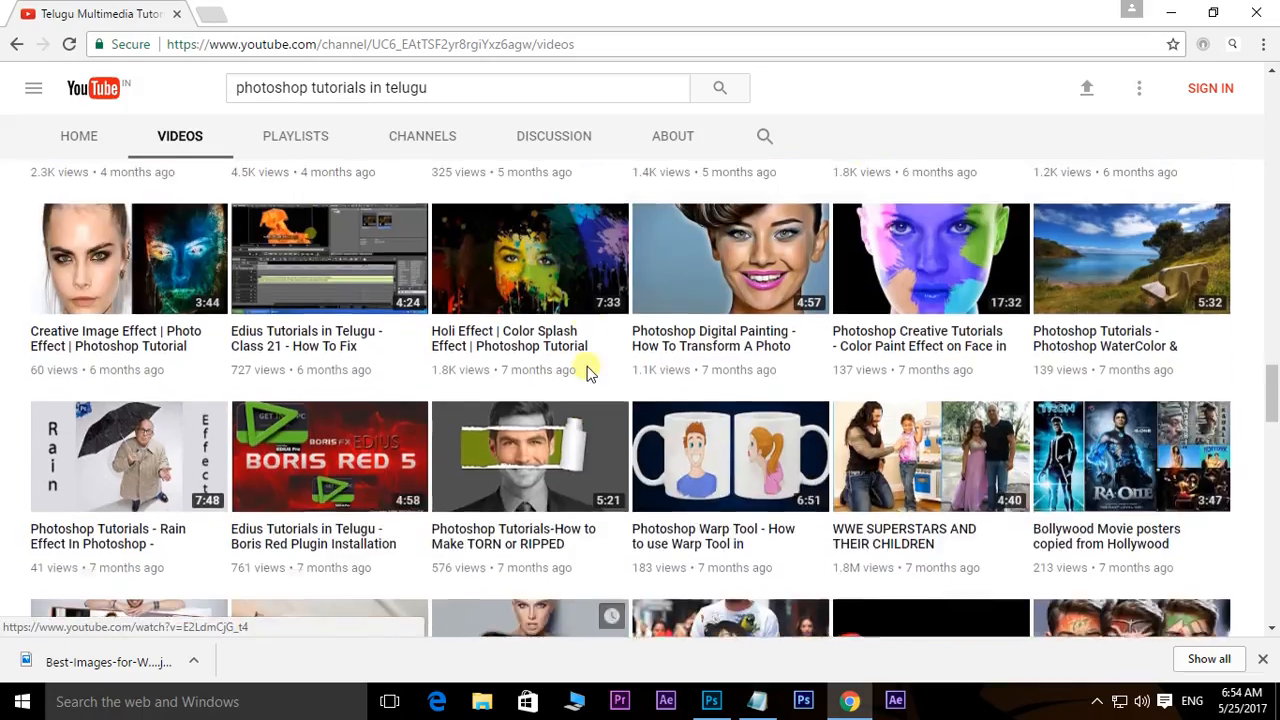
scroll(587, 372, up, 15)
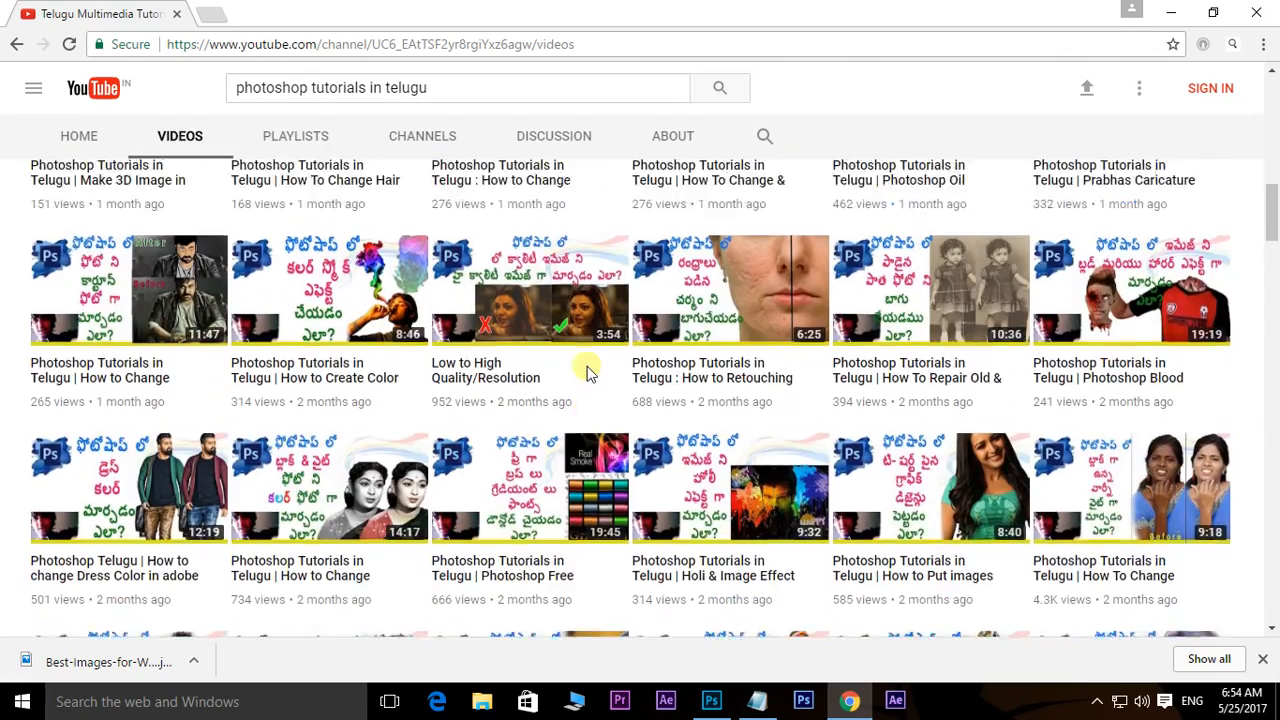
scroll(590, 368, up, 6)
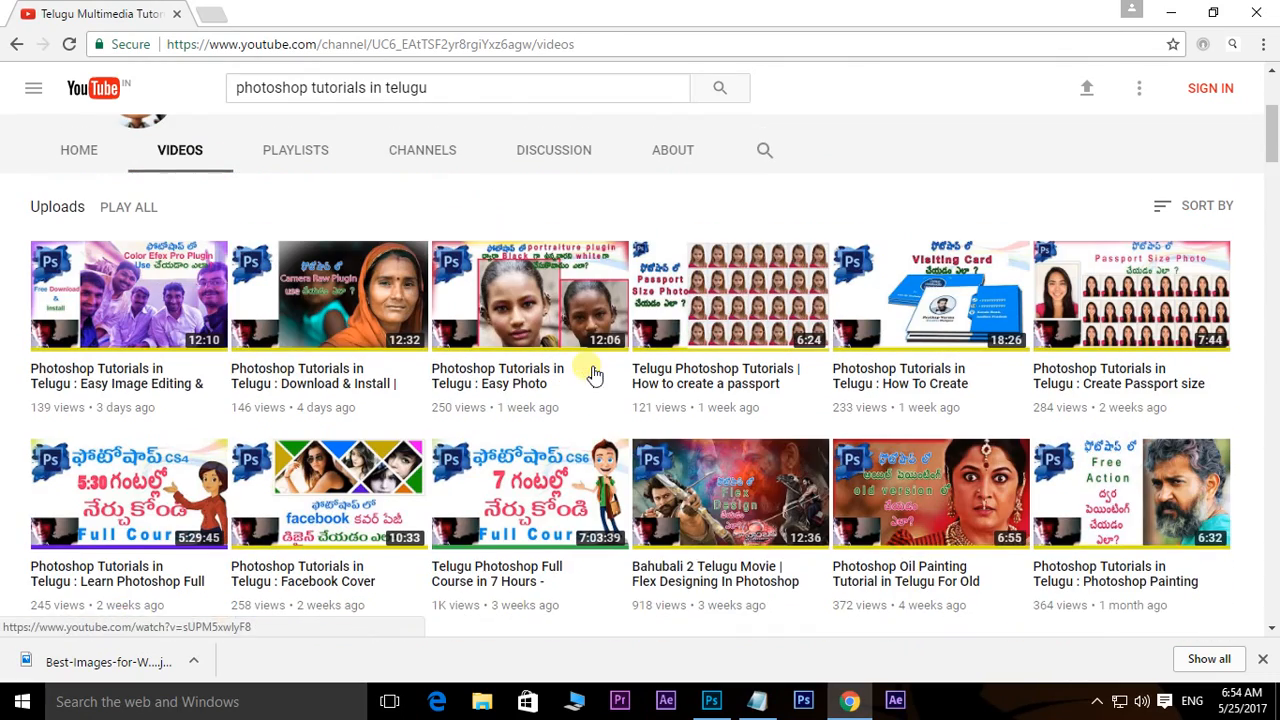
- Switch to Photoshop and create a 1200 x 1800 pixel RGB document at 300 pixels/inch with a white background
click(715, 704)
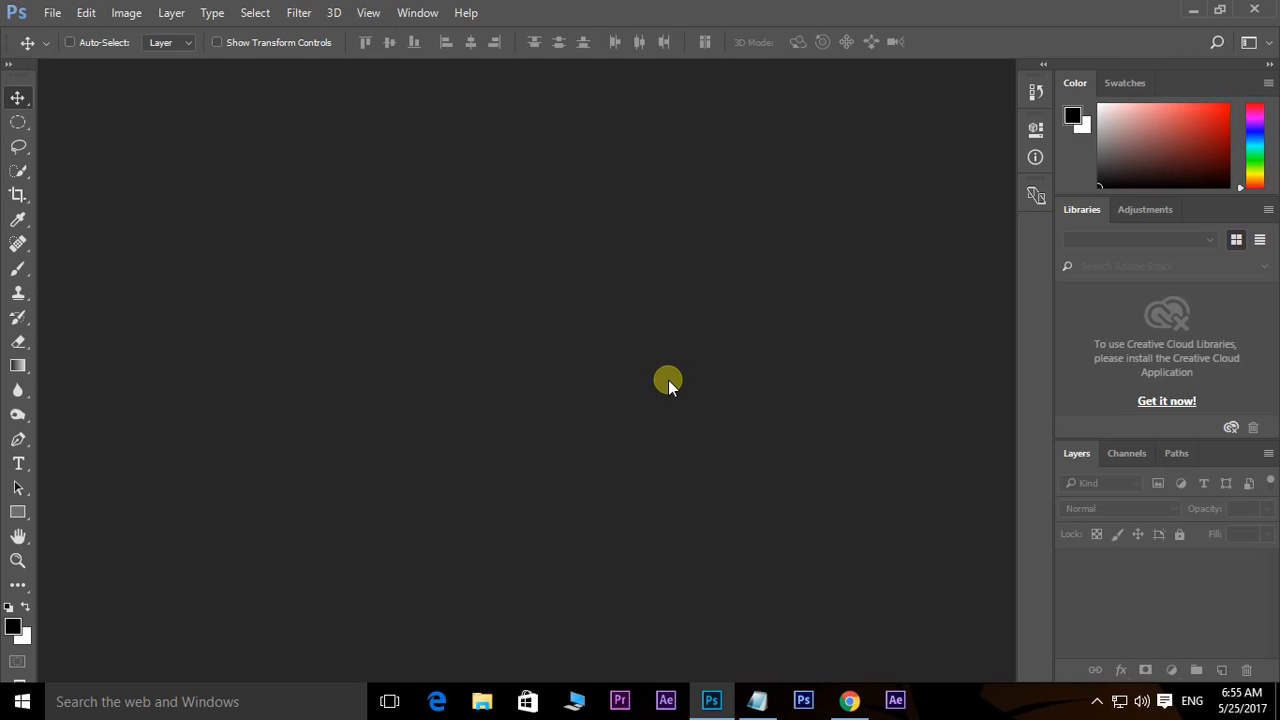
key(ctrl+n)
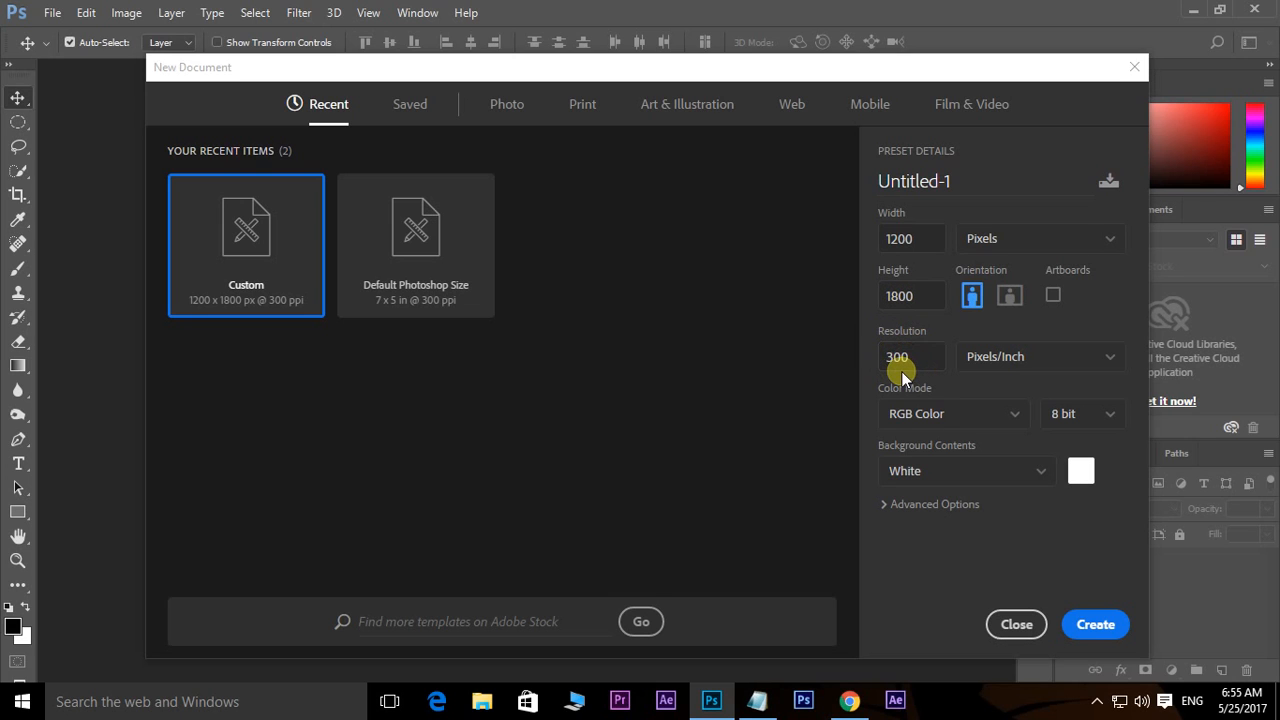
click(1090, 626)
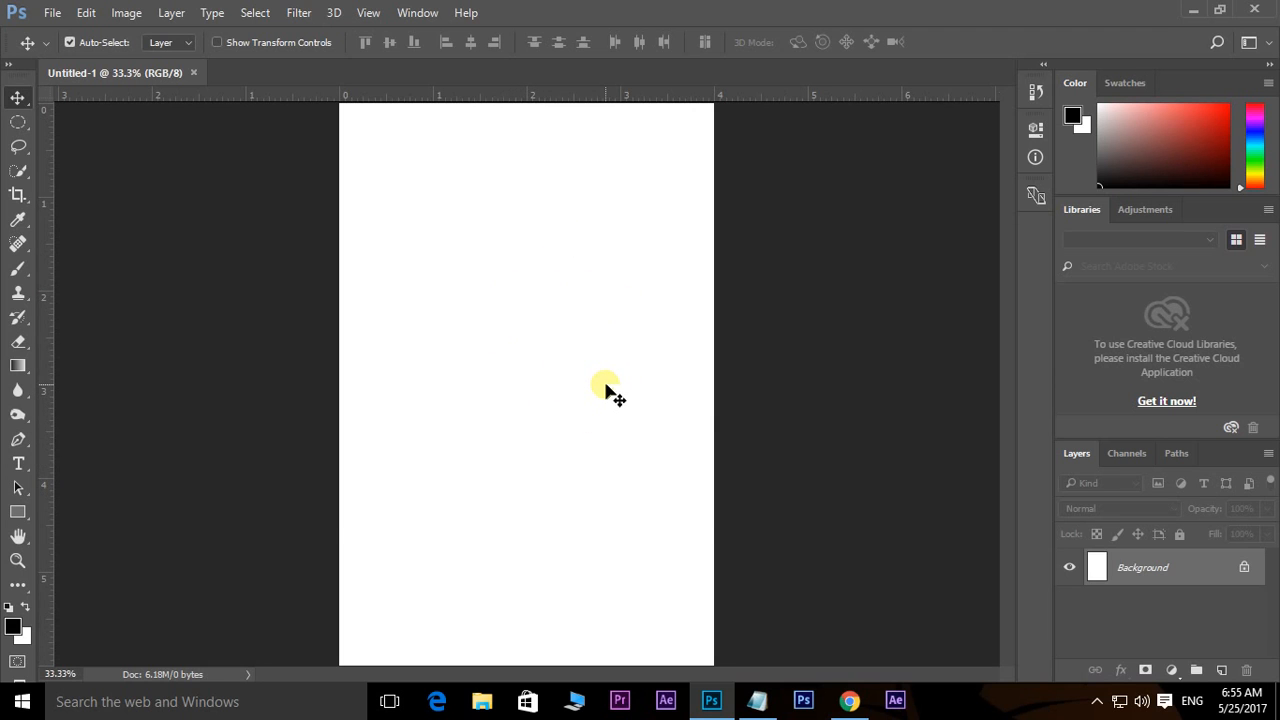
- Open texture-318907_960_720, copy the whole image, close it and paste it into the blank document
key(ctrl+o)
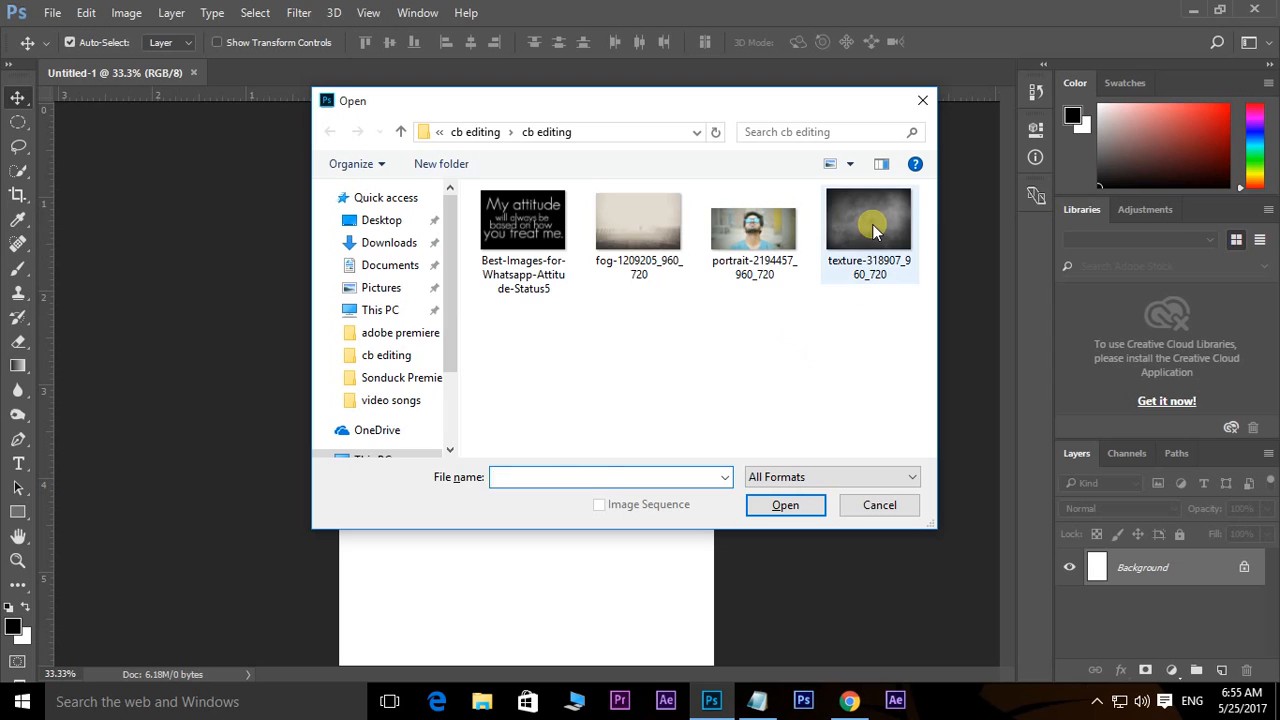
click(873, 231)
click(785, 505)
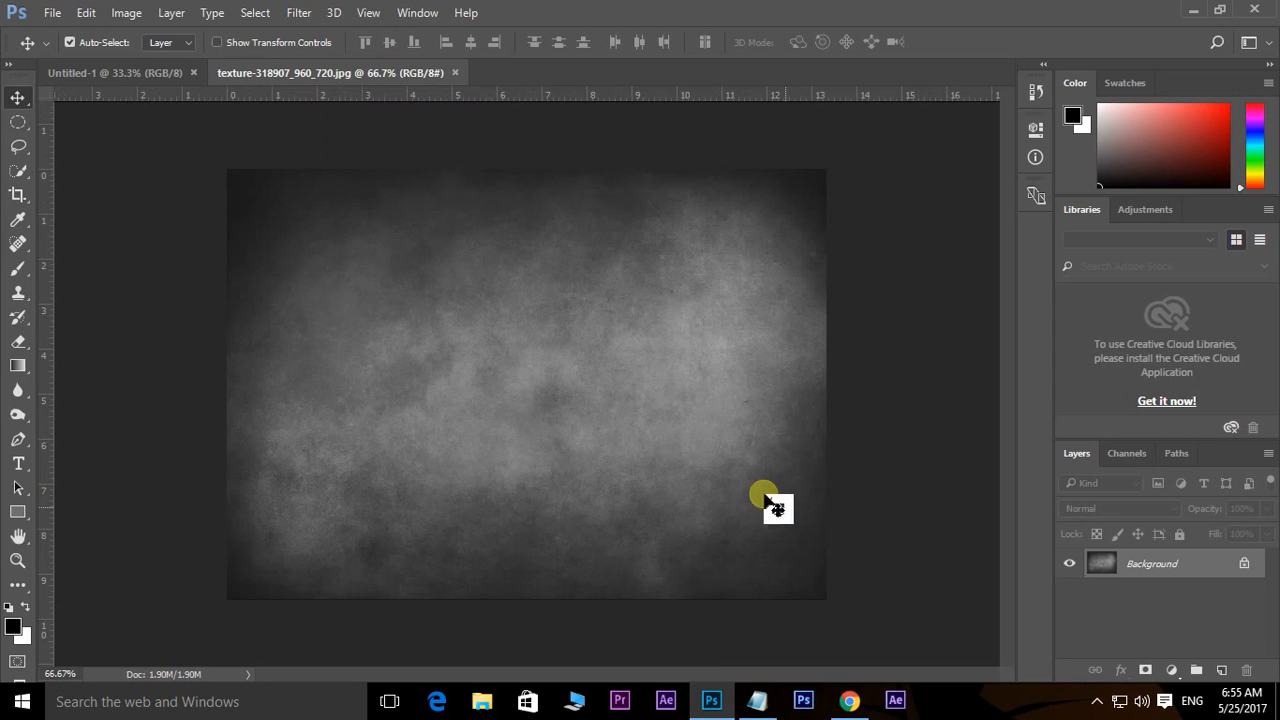
key(ctrl+a)
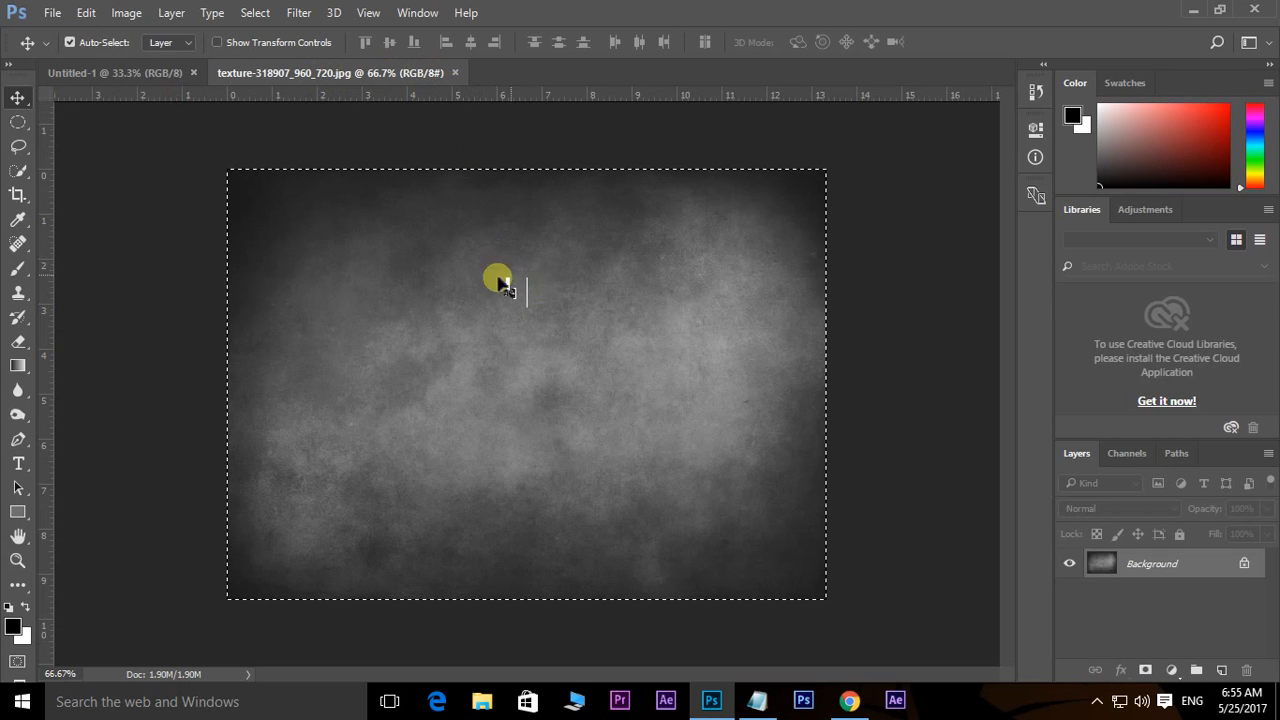
click(455, 72)
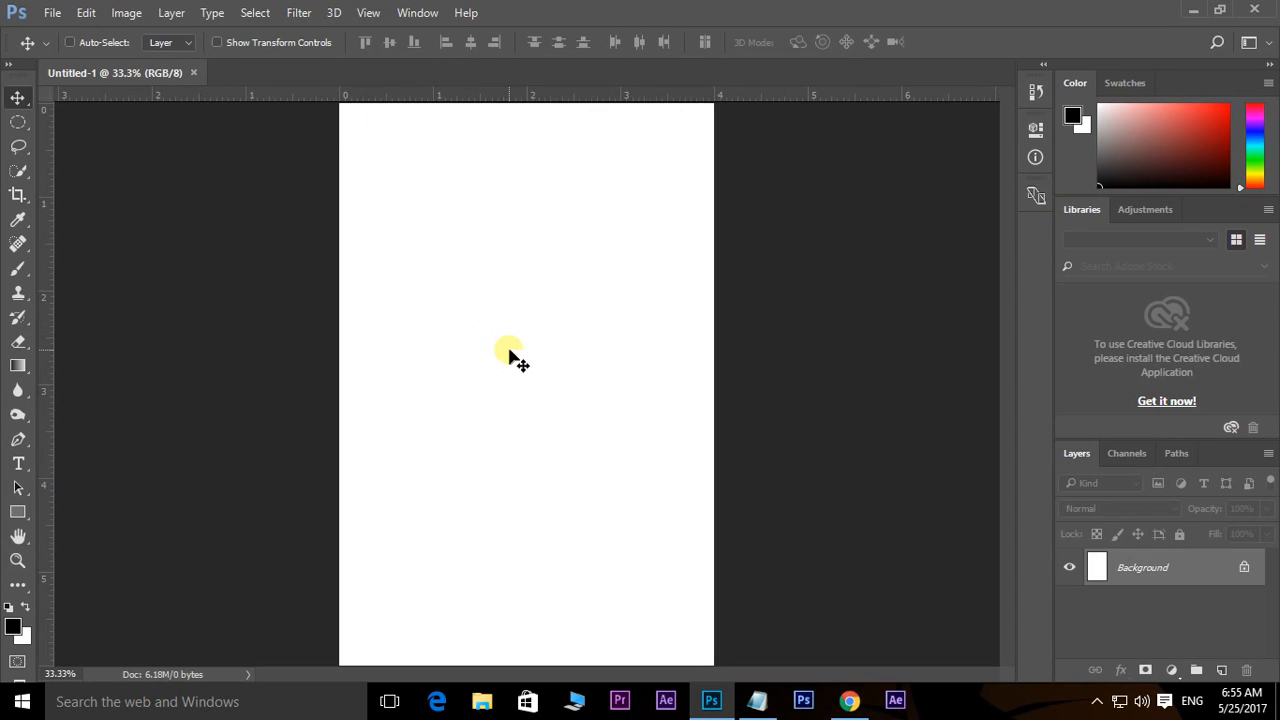
key(ctrl+v)
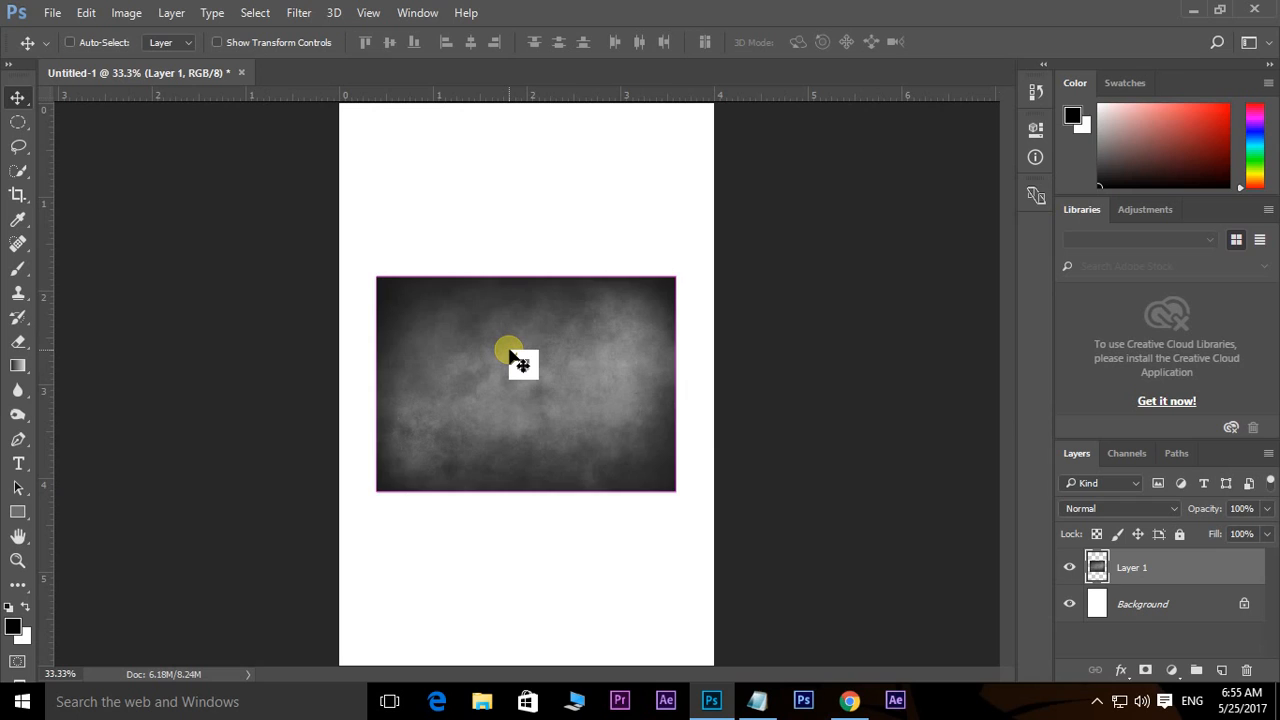
- Rotate the pasted texture 90 degrees and enlarge it to cover the whole canvas
key(ctrl+t)
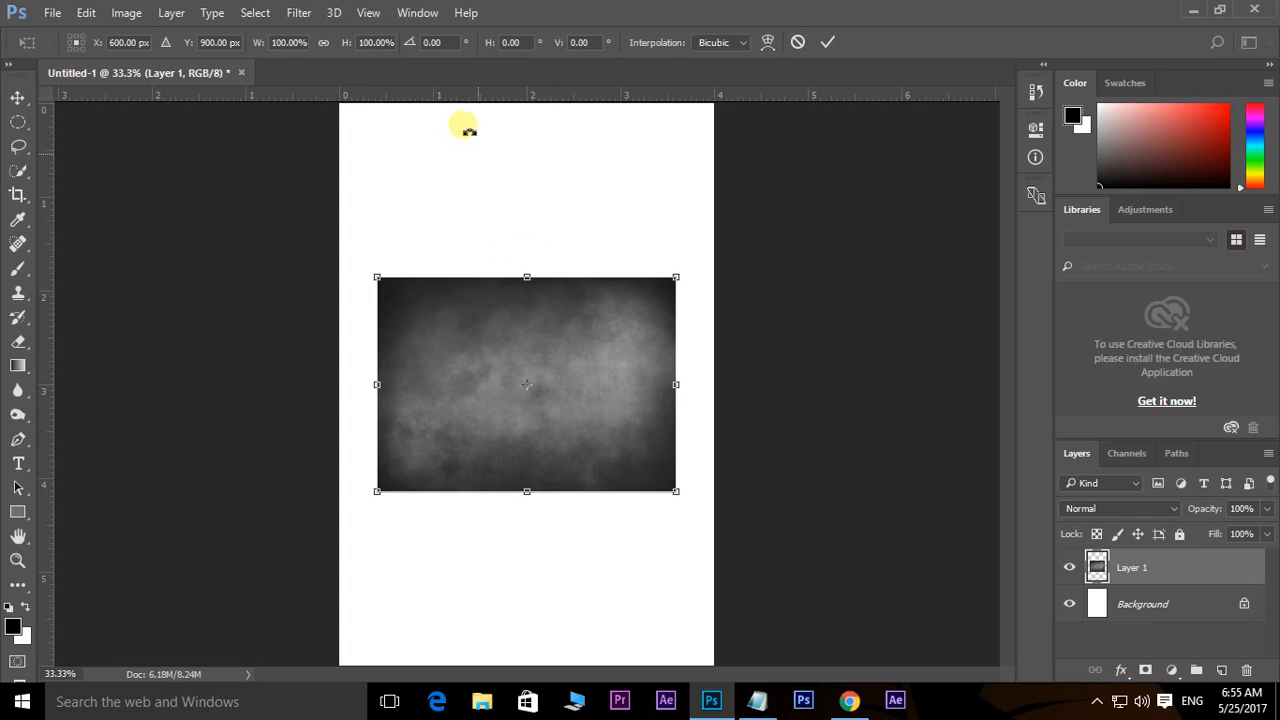
click(431, 48)
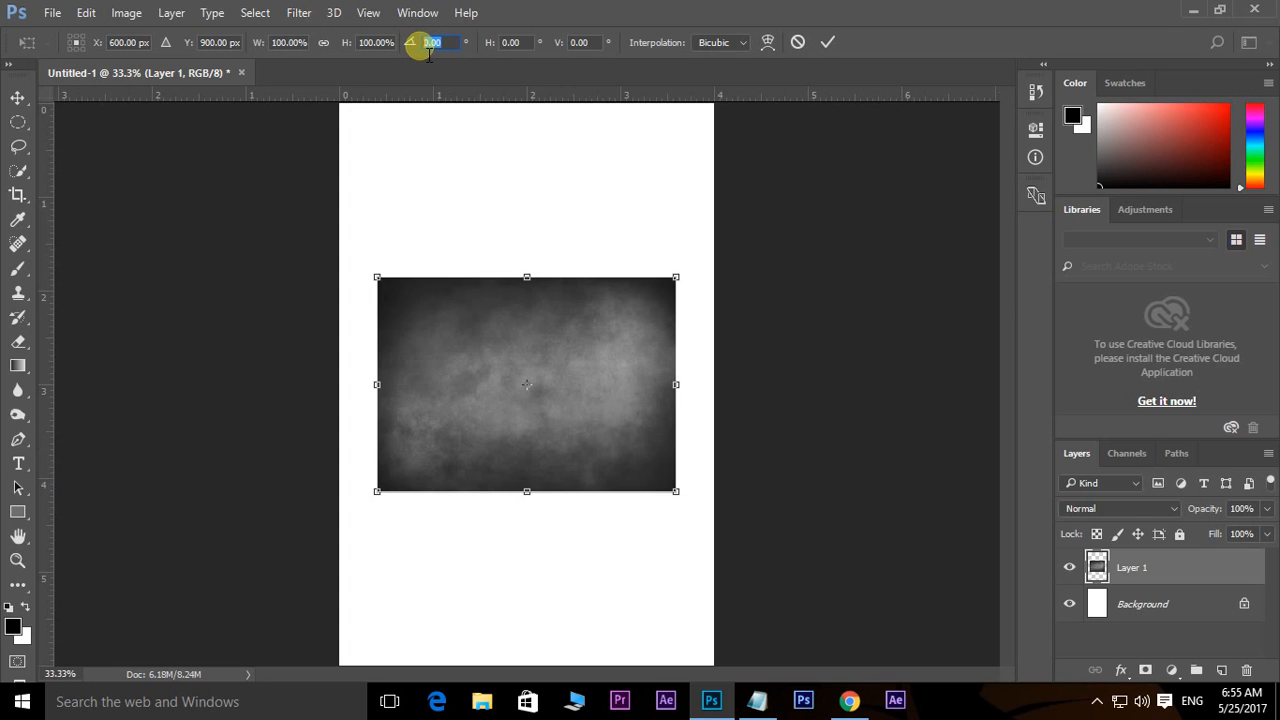
text(90)
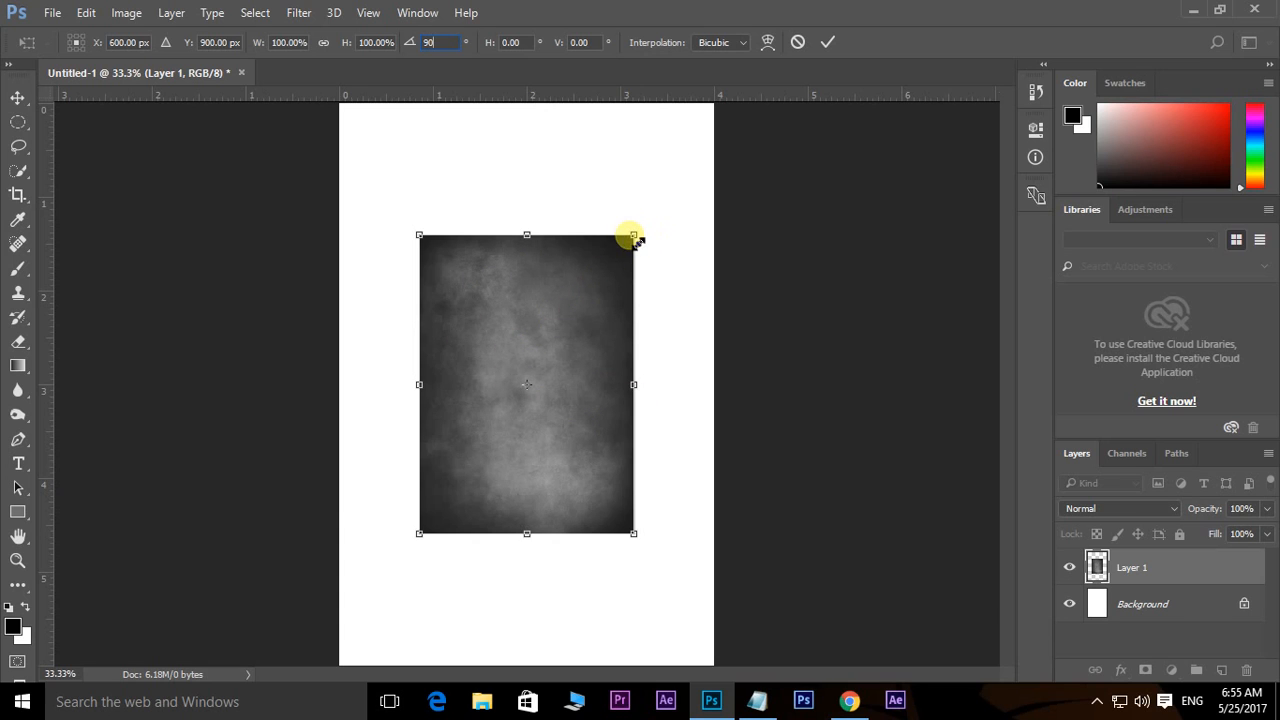
drag(634, 235, 740, 112)
key(Return)
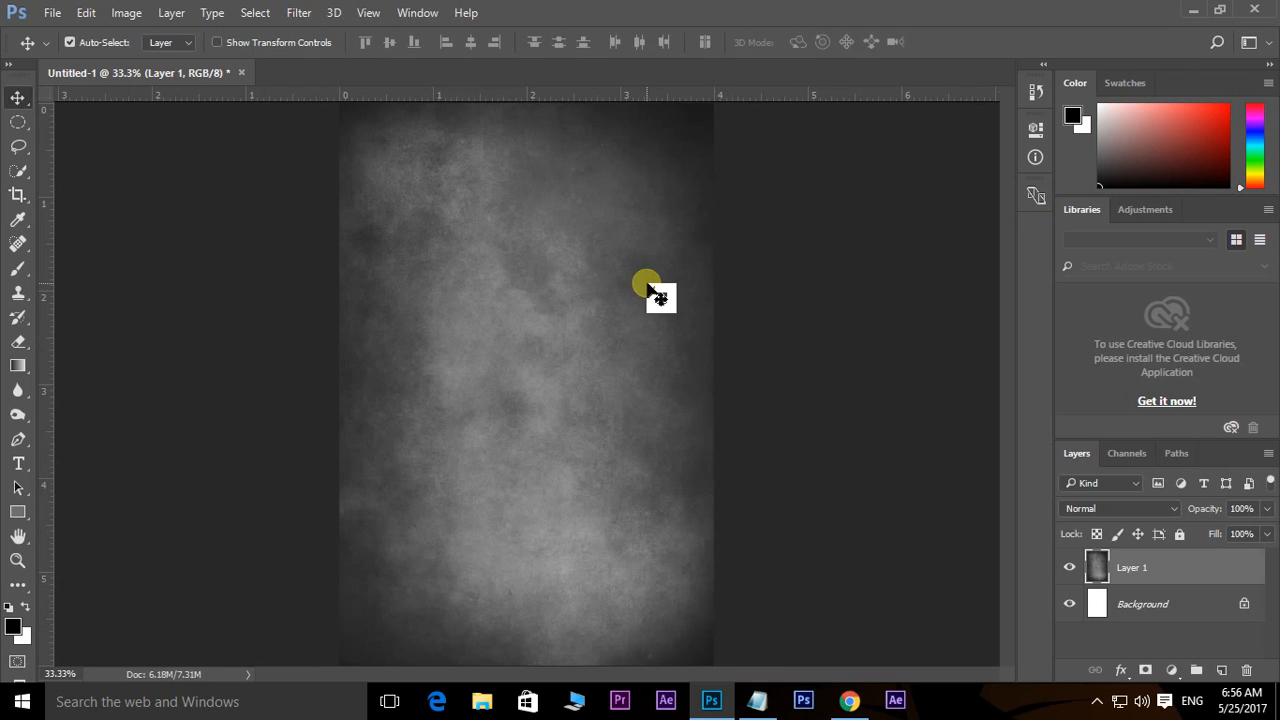
- Apply a Color Balance adjustment to the texture layer, shifting its midtones slightly toward blue
click(133, 15)
mouse_move(157, 60)
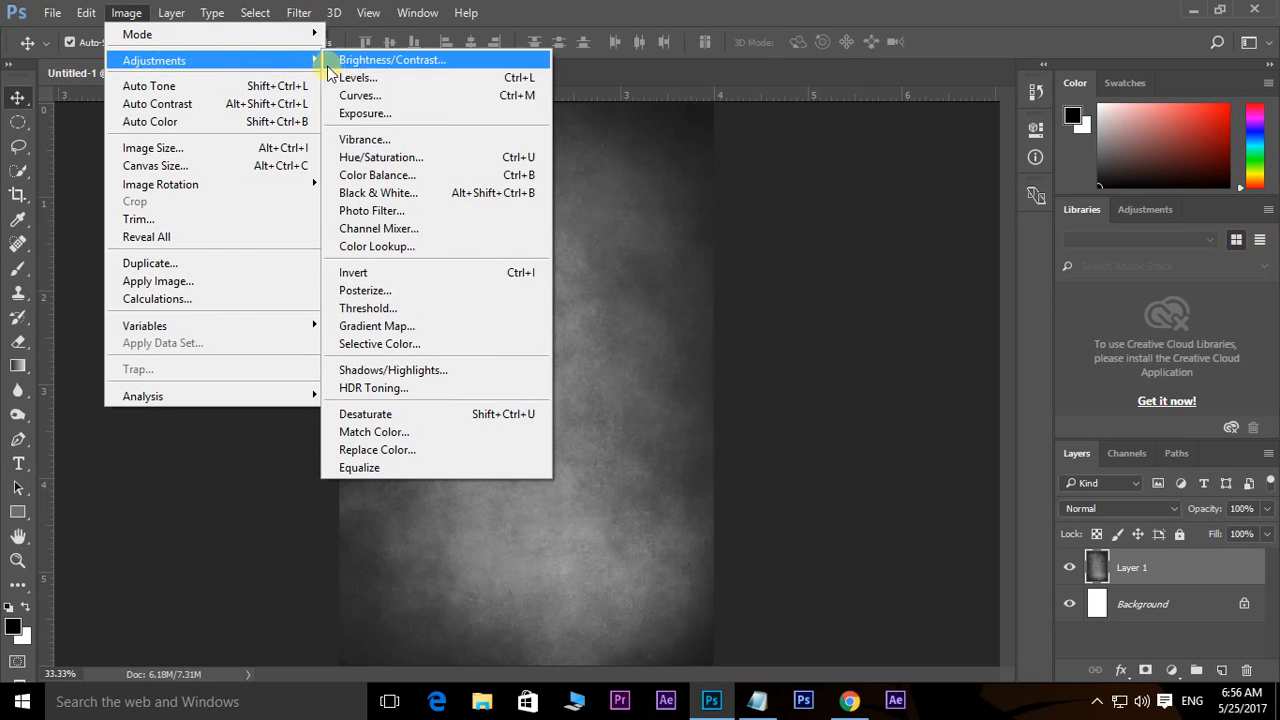
click(375, 175)
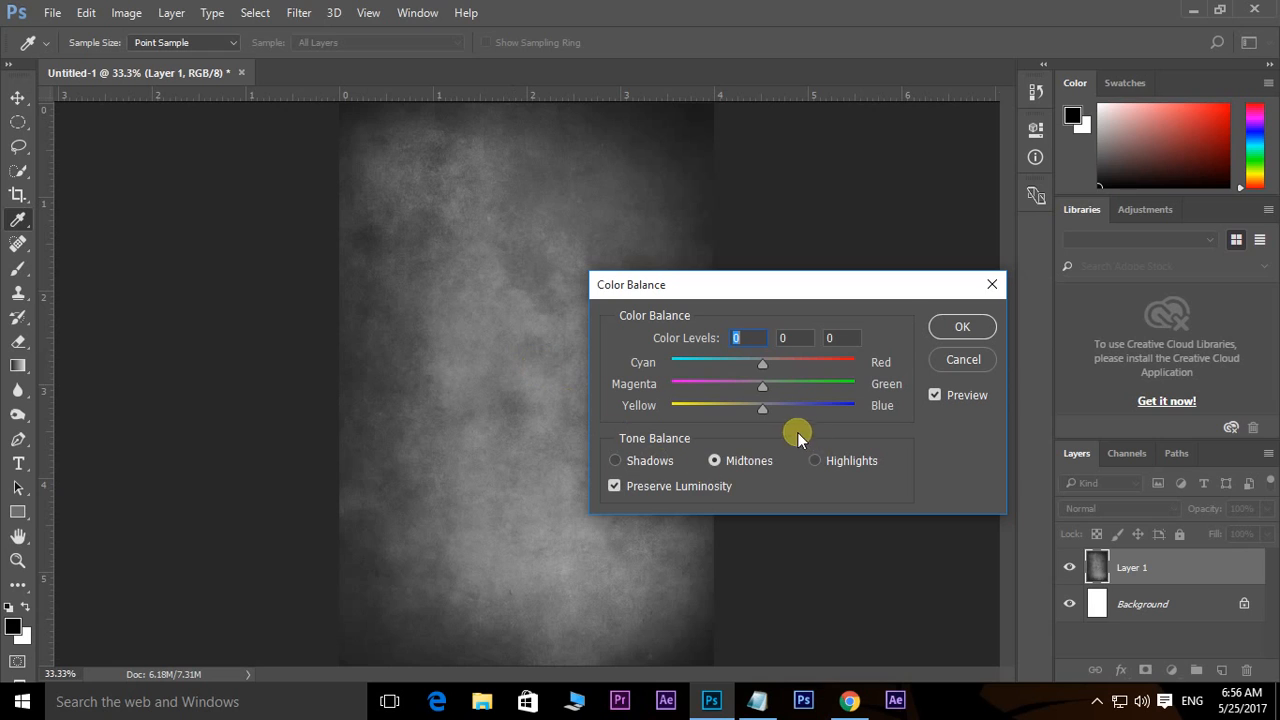
drag(766, 411, 776, 413)
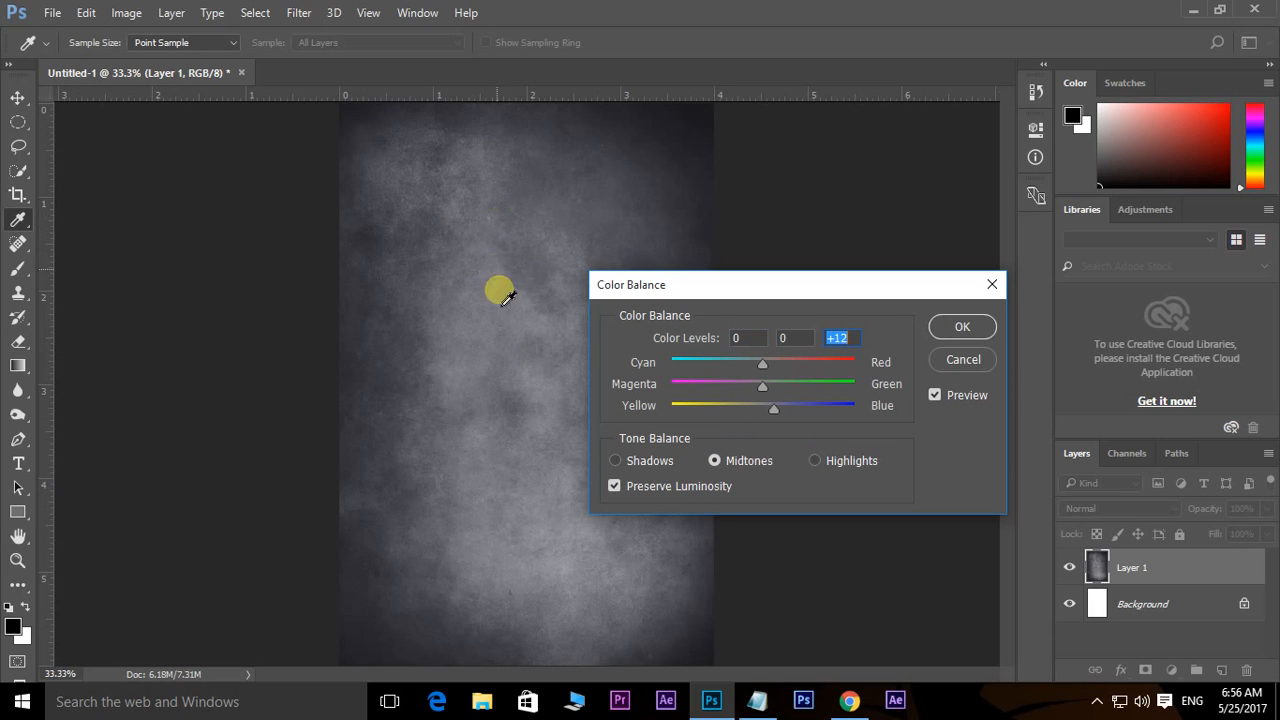
click(777, 410)
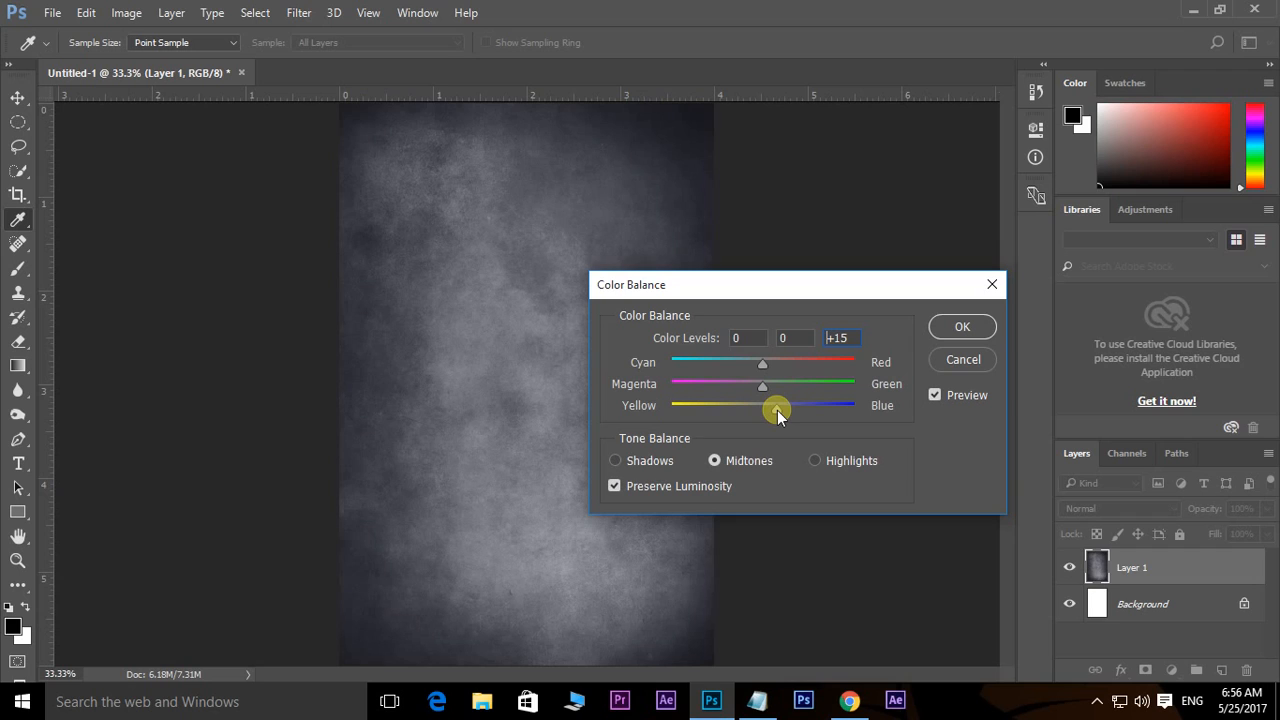
drag(777, 410, 780, 410)
click(962, 327)
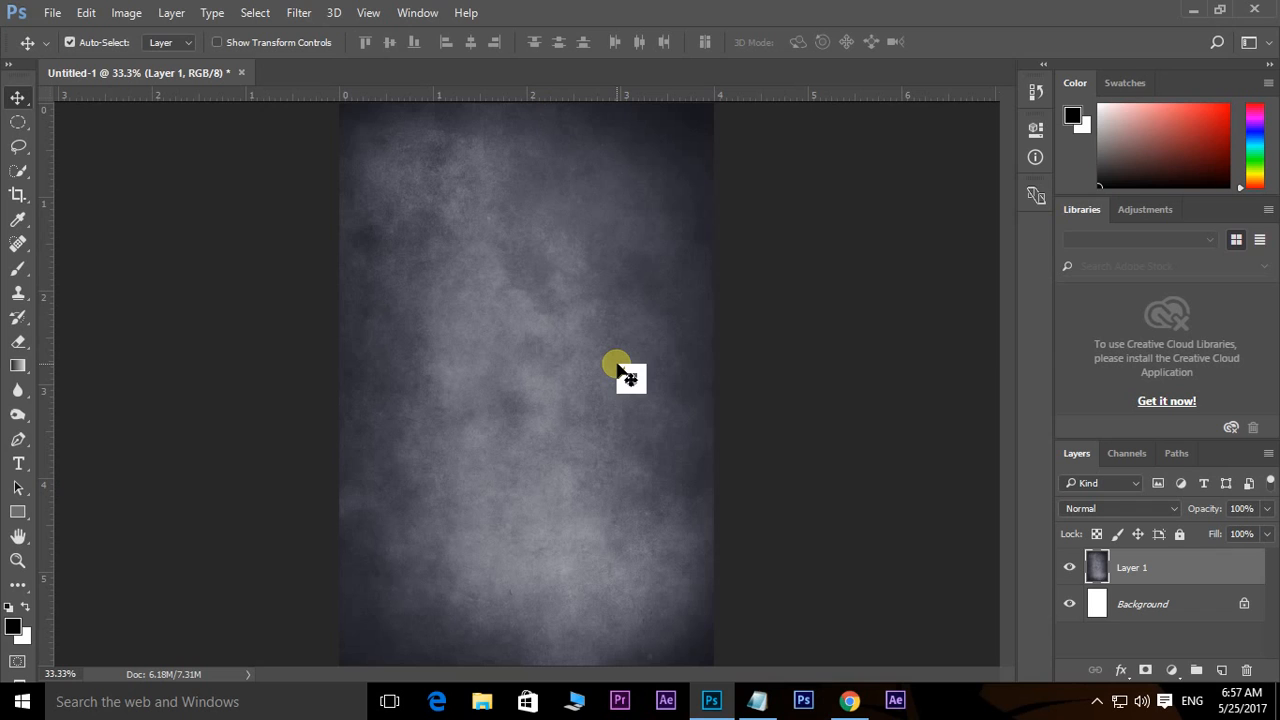
- Open fog-1209205_960_720, copy the whole image, close it and paste it above the texture layer
key(ctrl)
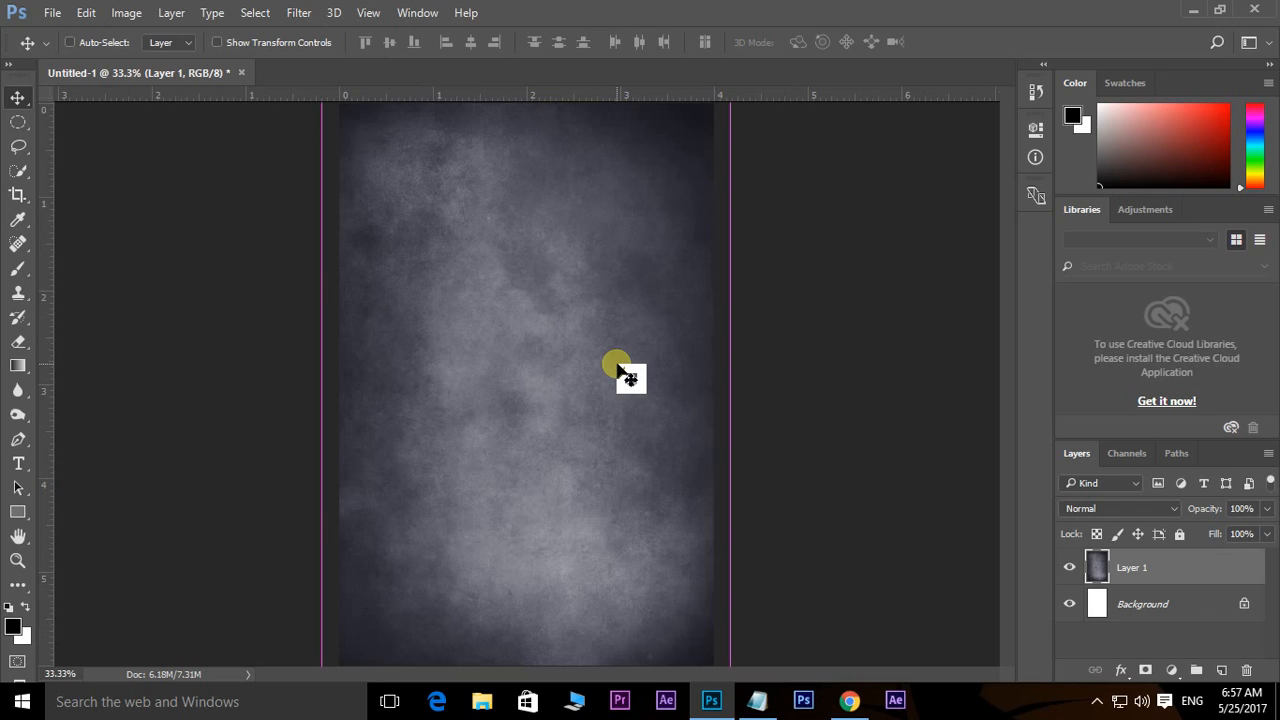
key(ctrl+o)
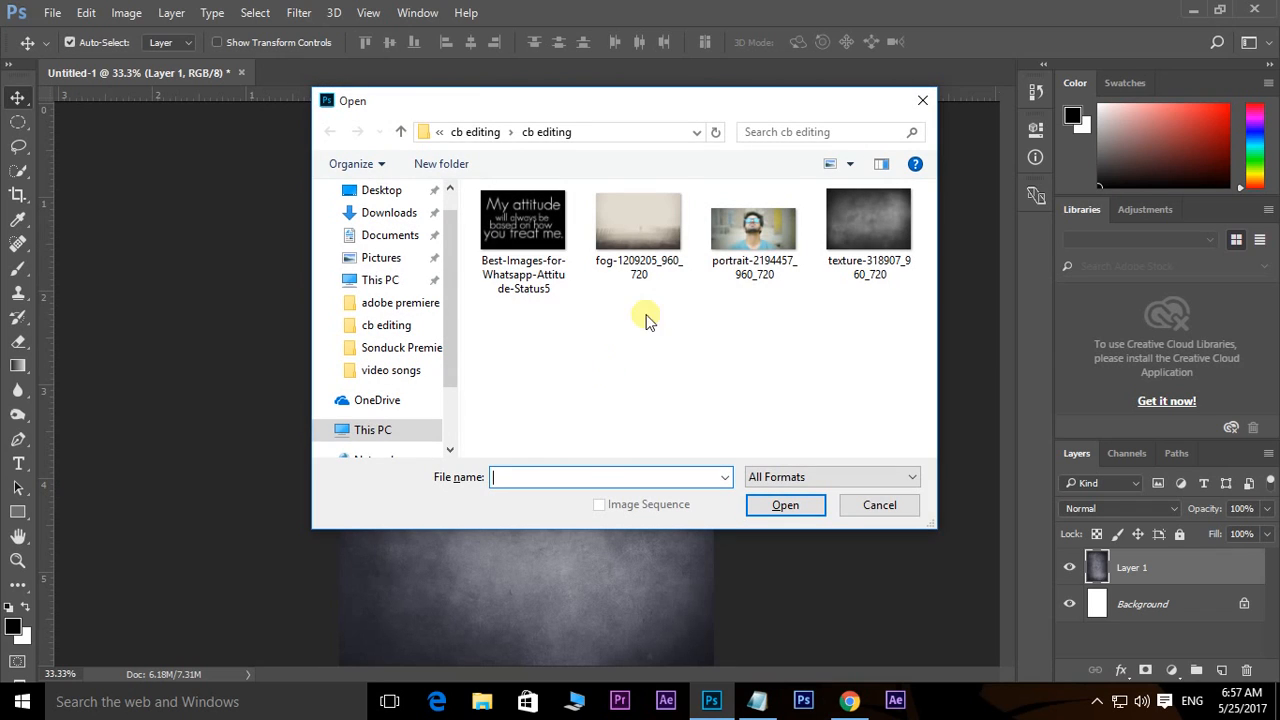
click(640, 225)
click(800, 512)
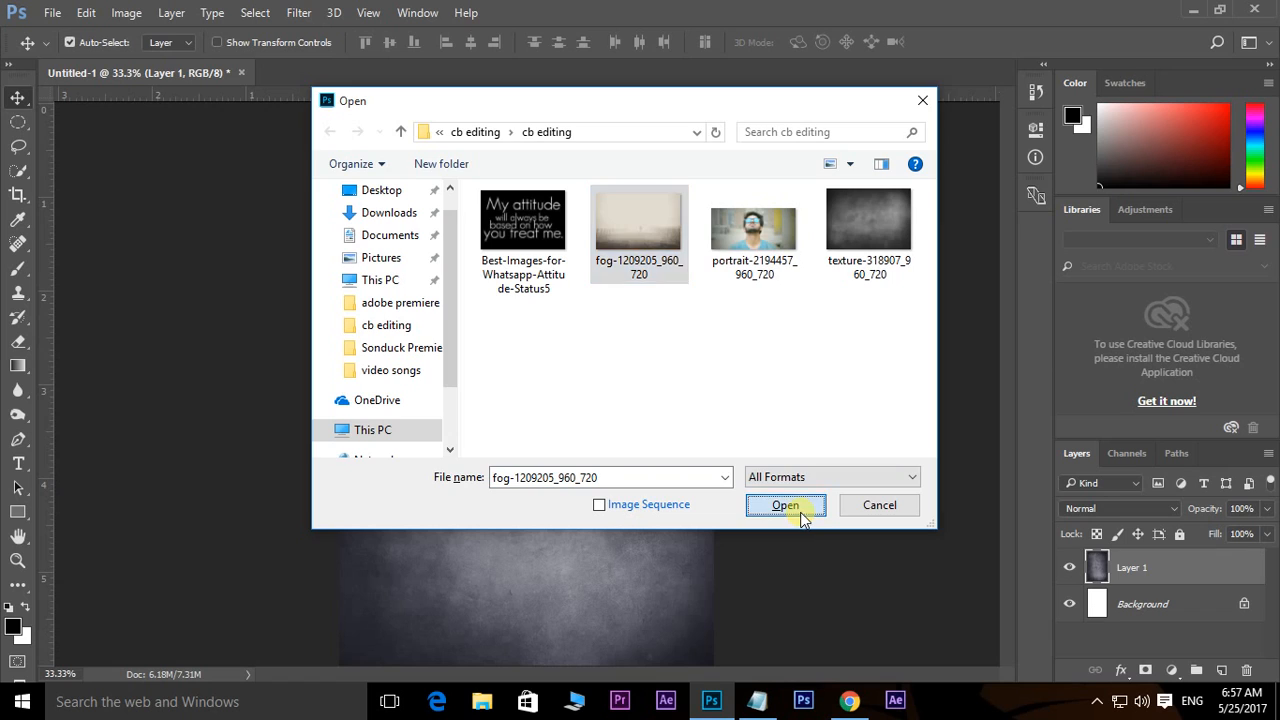
key(ctrl)
key(ctrl+a)
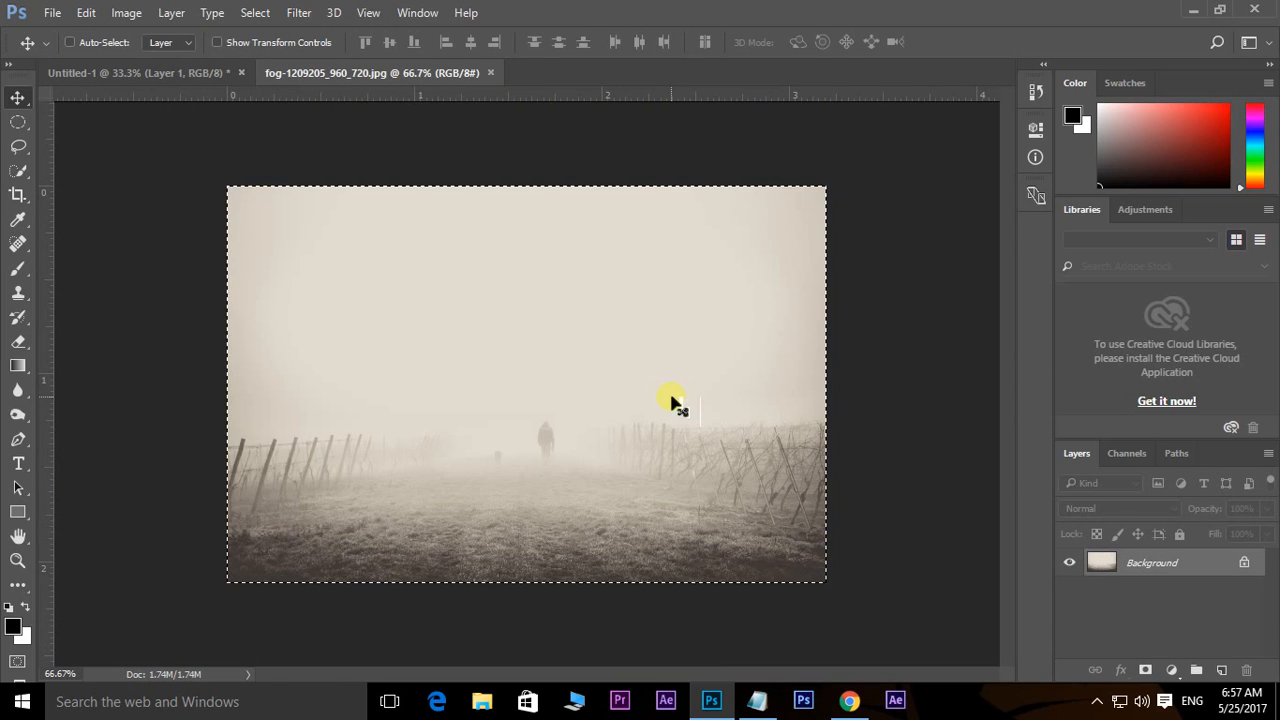
click(490, 72)
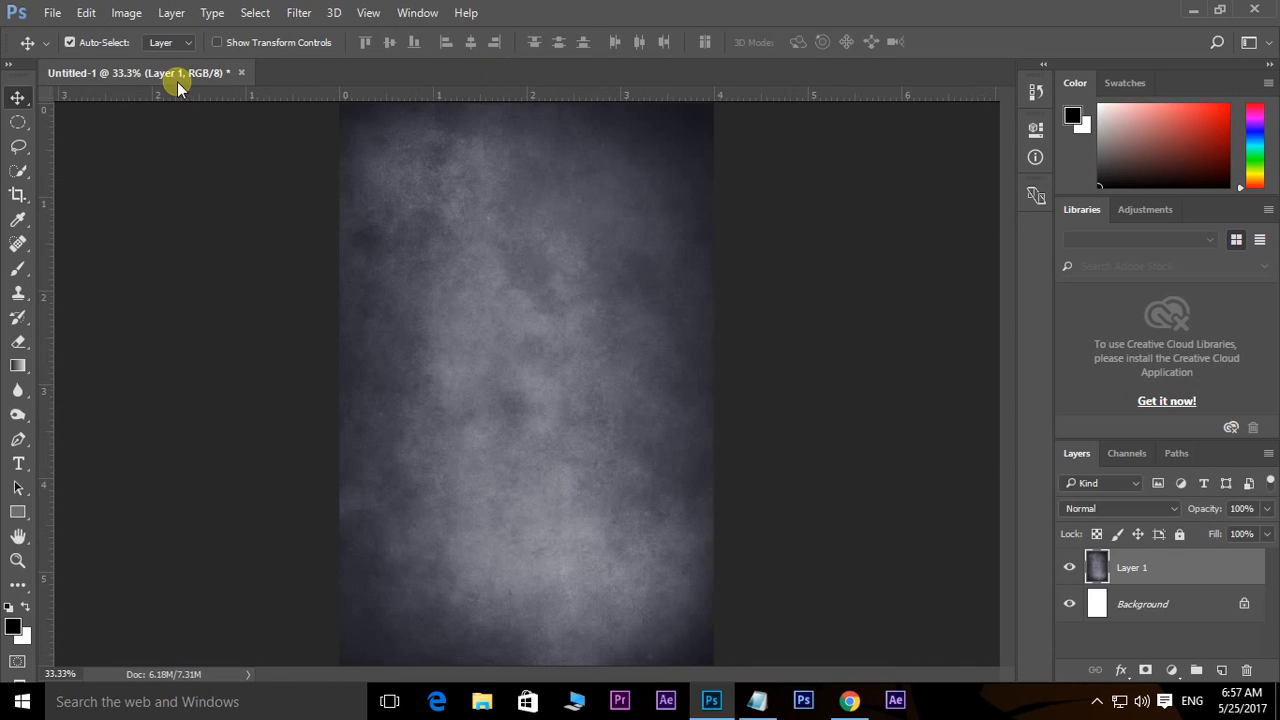
drag(570, 364, 569, 365)
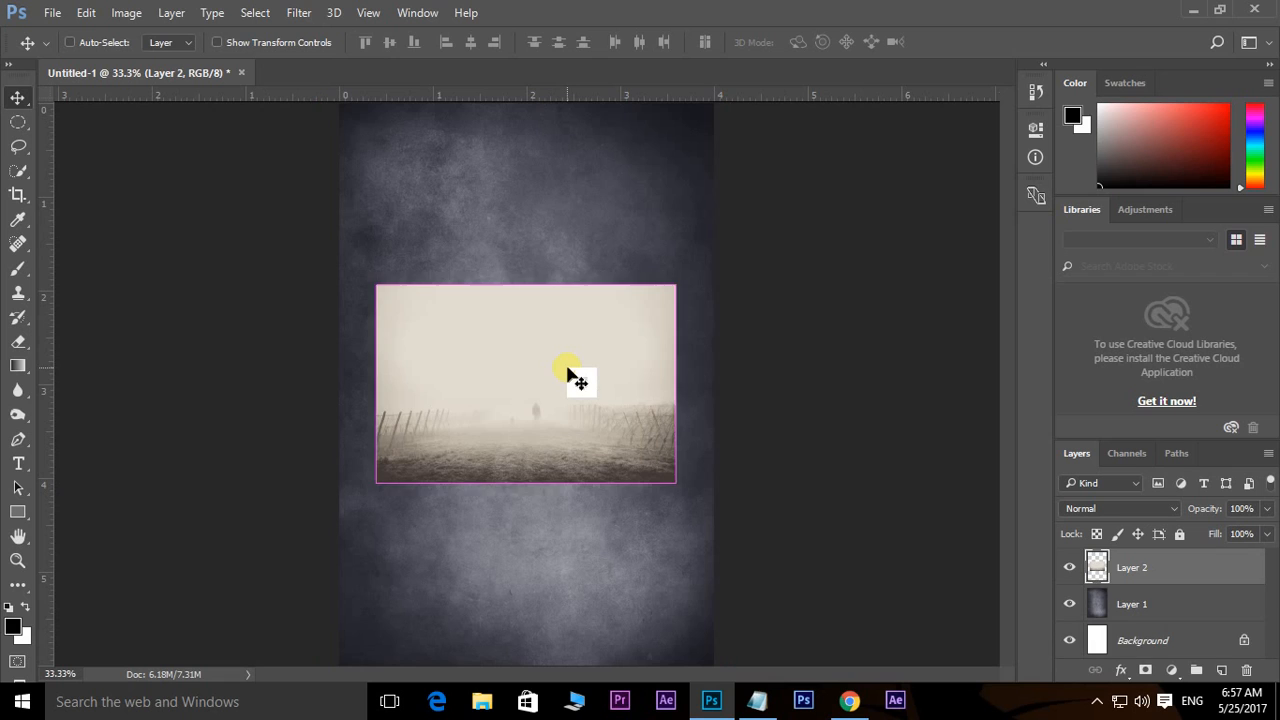
- Scale up the fog image to about 187% and stretch it vertically to cover the whole canvas
key(ctrl+t)
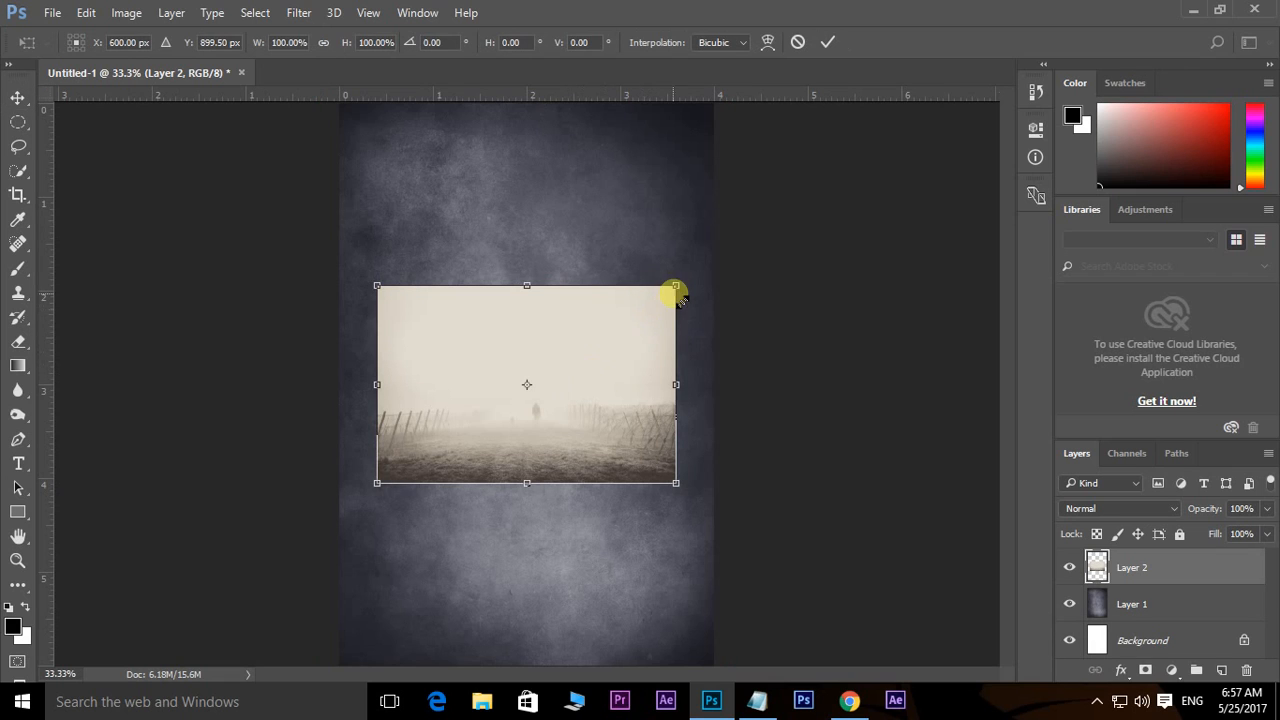
drag(676, 287, 801, 190)
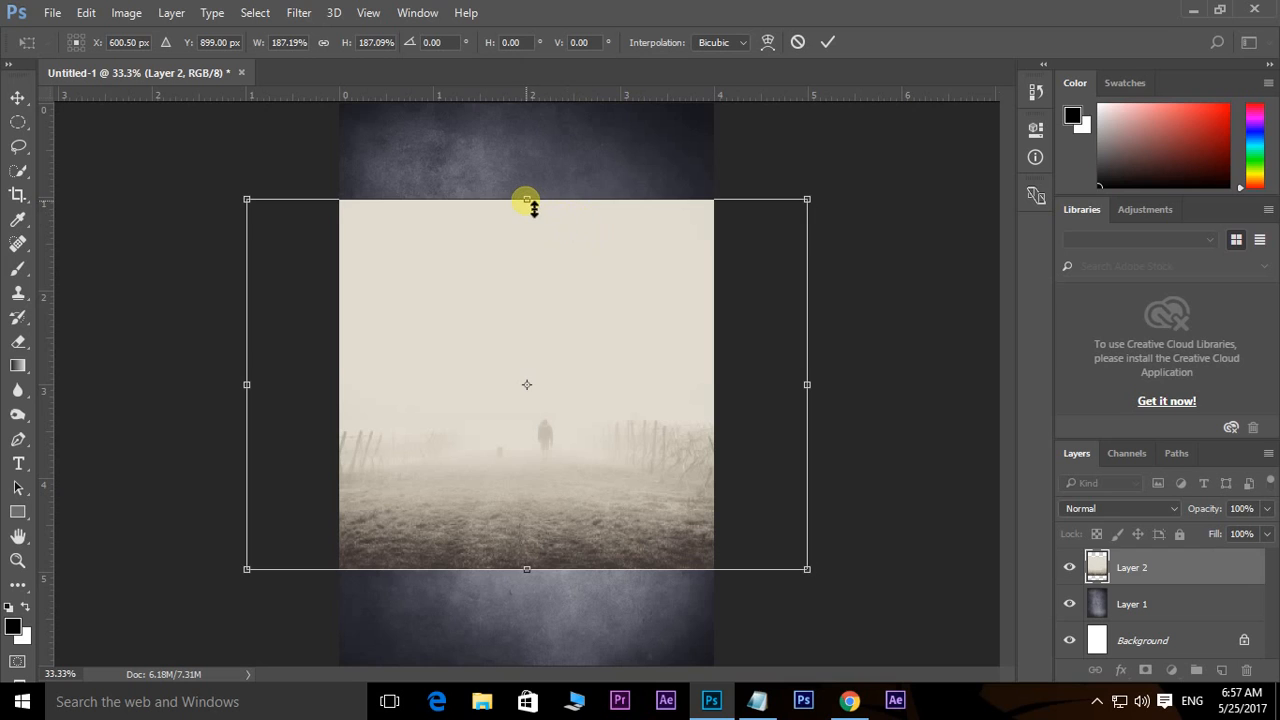
drag(527, 200, 541, 107)
key(Return)
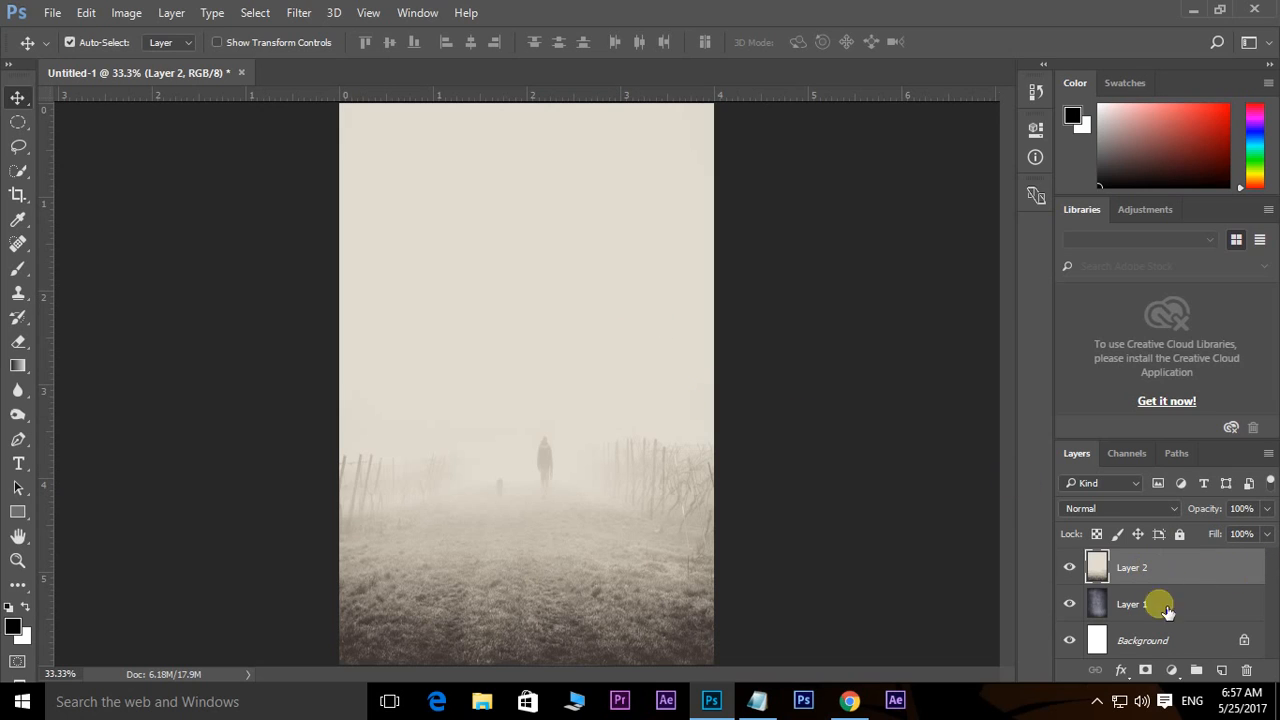
- Add a layer mask to the fog layer and fade its top and bottom edges with black-to-transparent linear gradients
click(1150, 674)
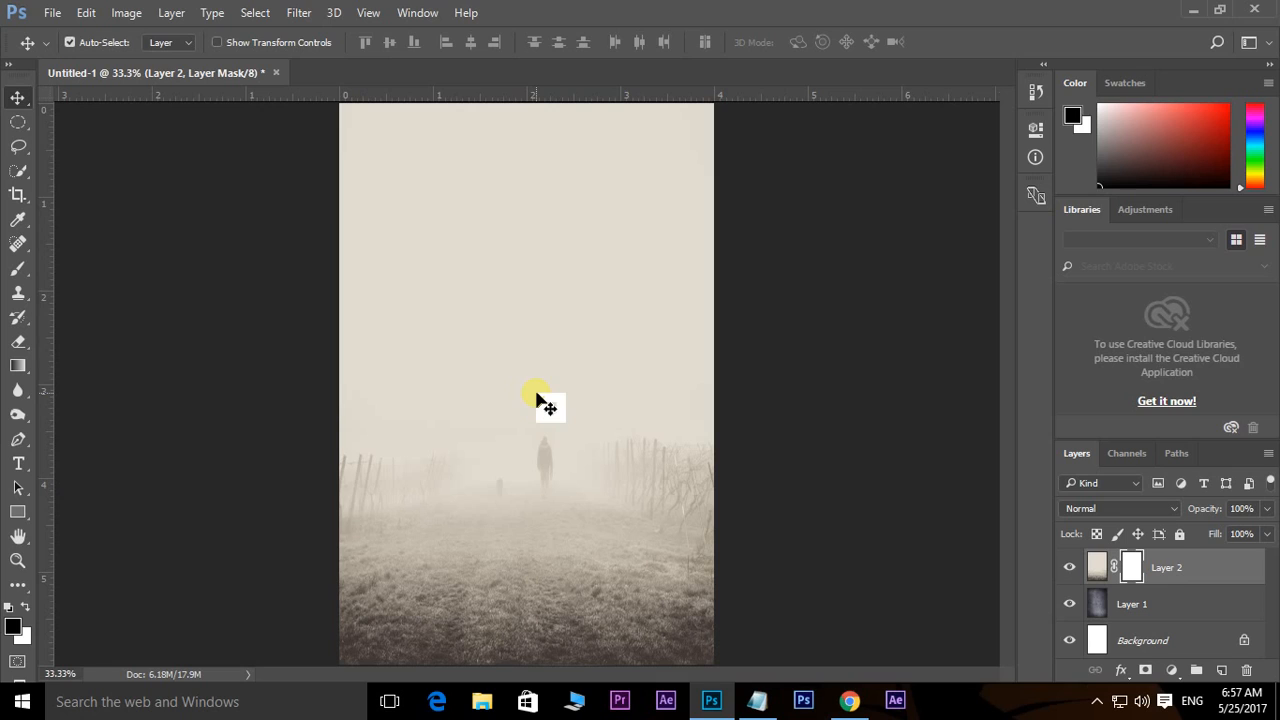
key(g)
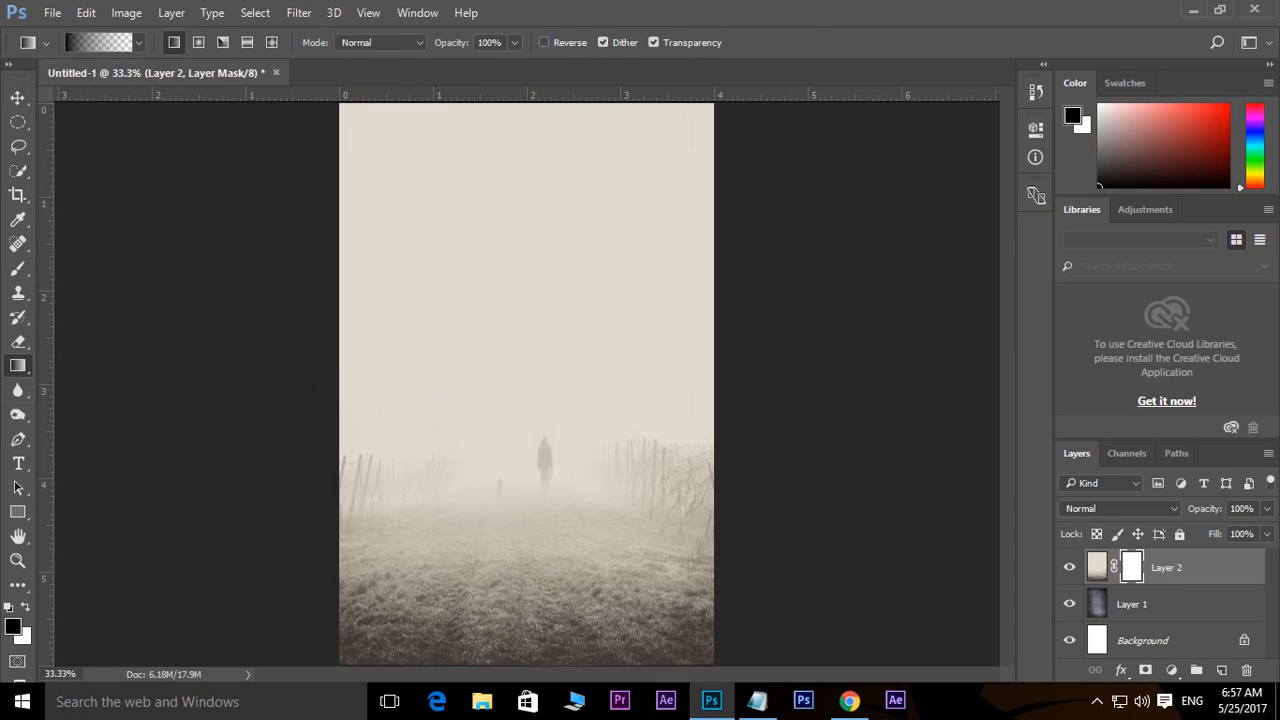
right_click(20, 366)
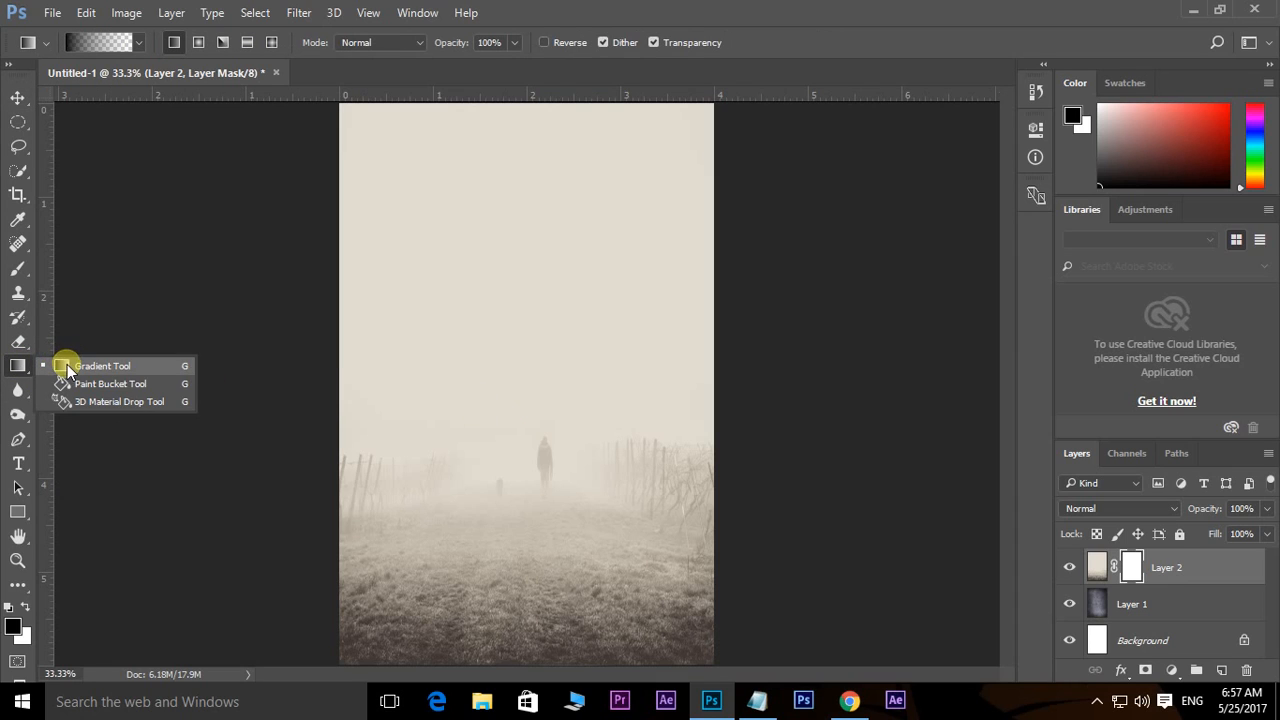
click(100, 366)
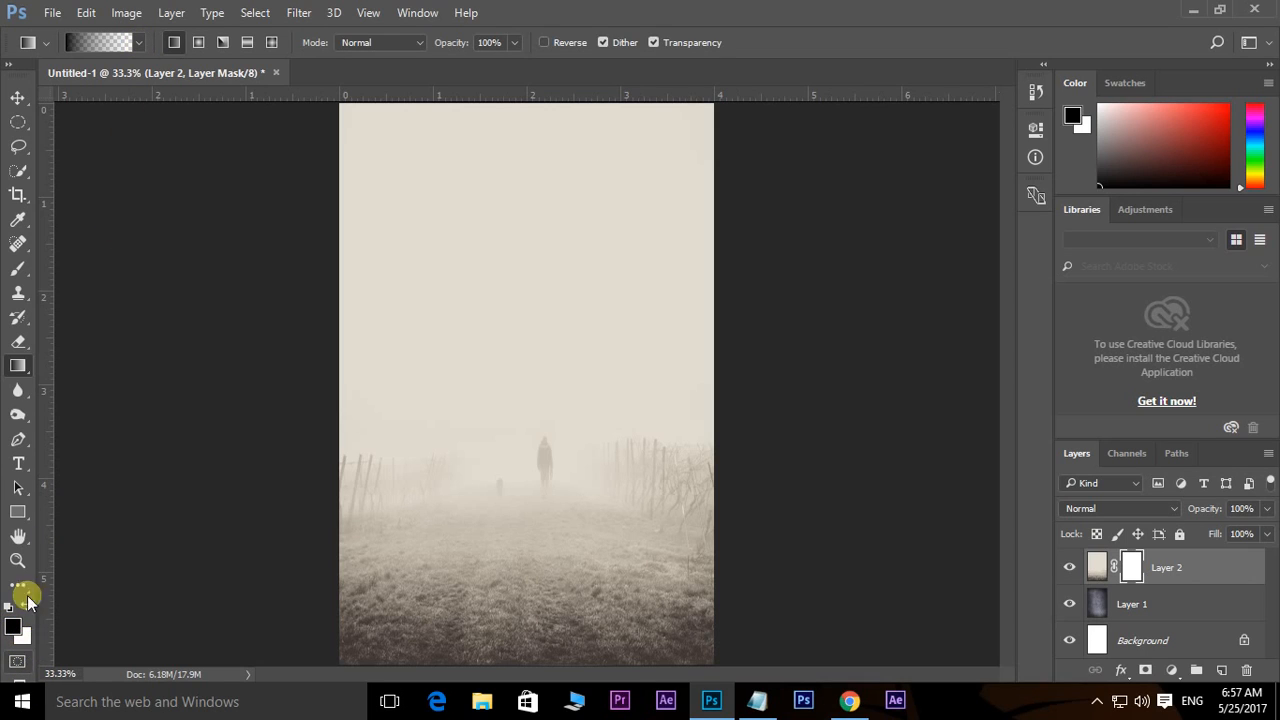
click(138, 43)
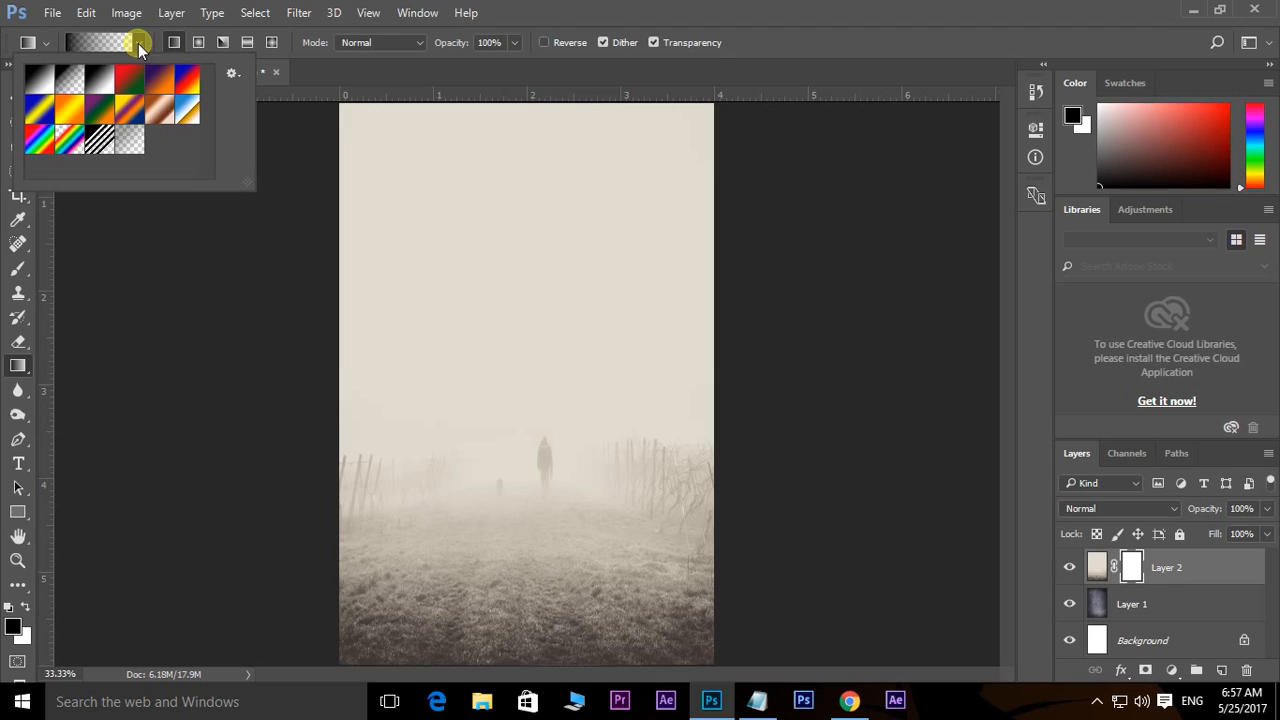
double_click(78, 80)
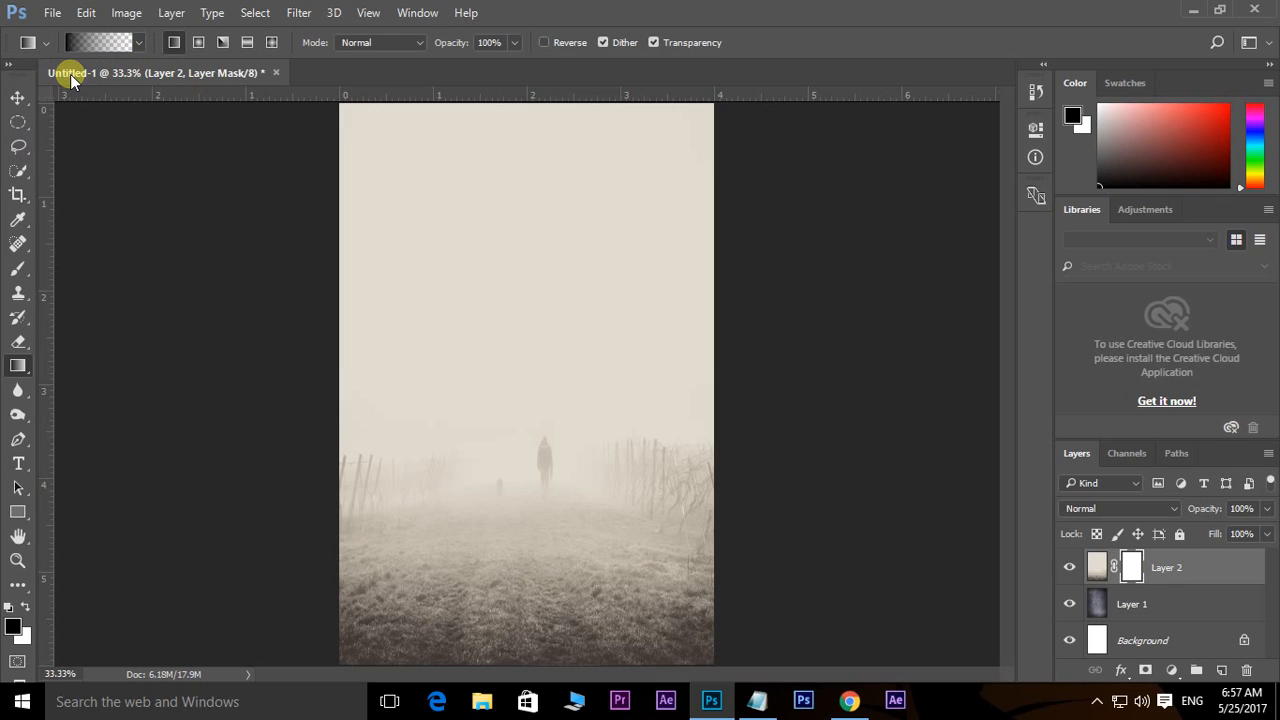
drag(525, 110, 529, 350)
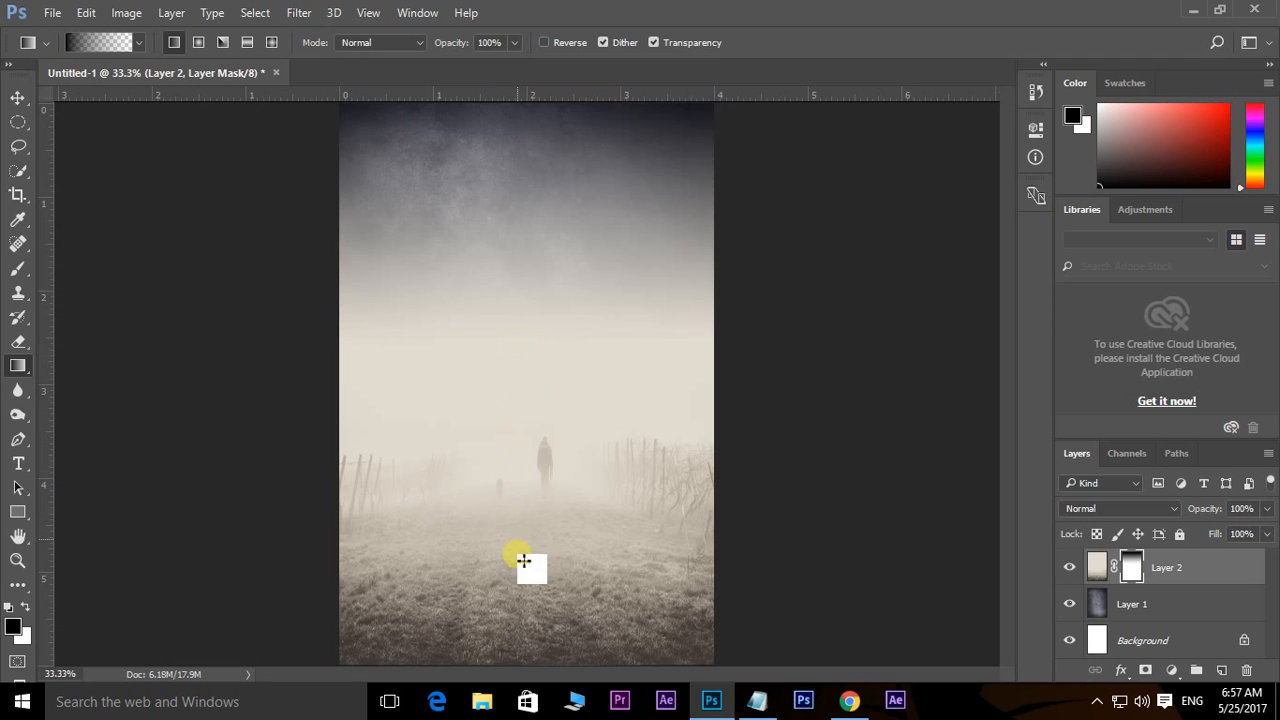
drag(532, 660, 545, 596)
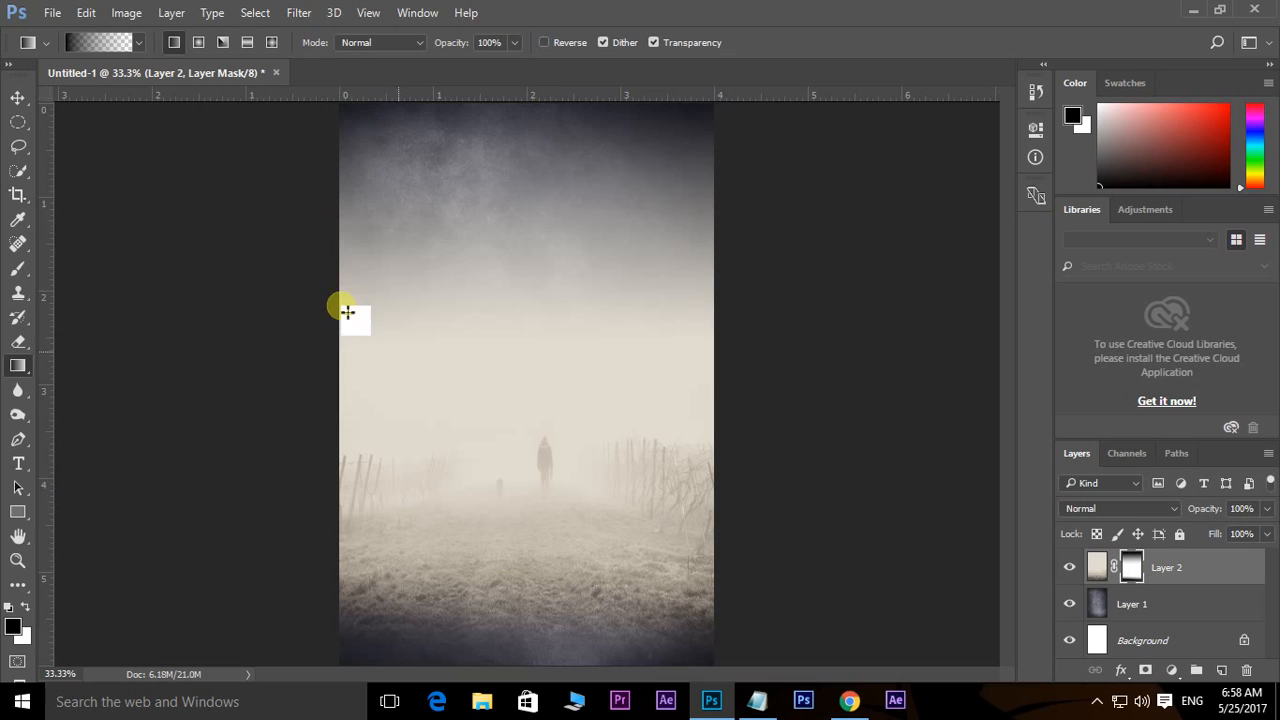
- Adjust the fog mask's Levels to input black 50, midtone 0.62 and output black 22, and set the layer's blend mode to Hard Light
click(126, 13)
mouse_move(170, 68)
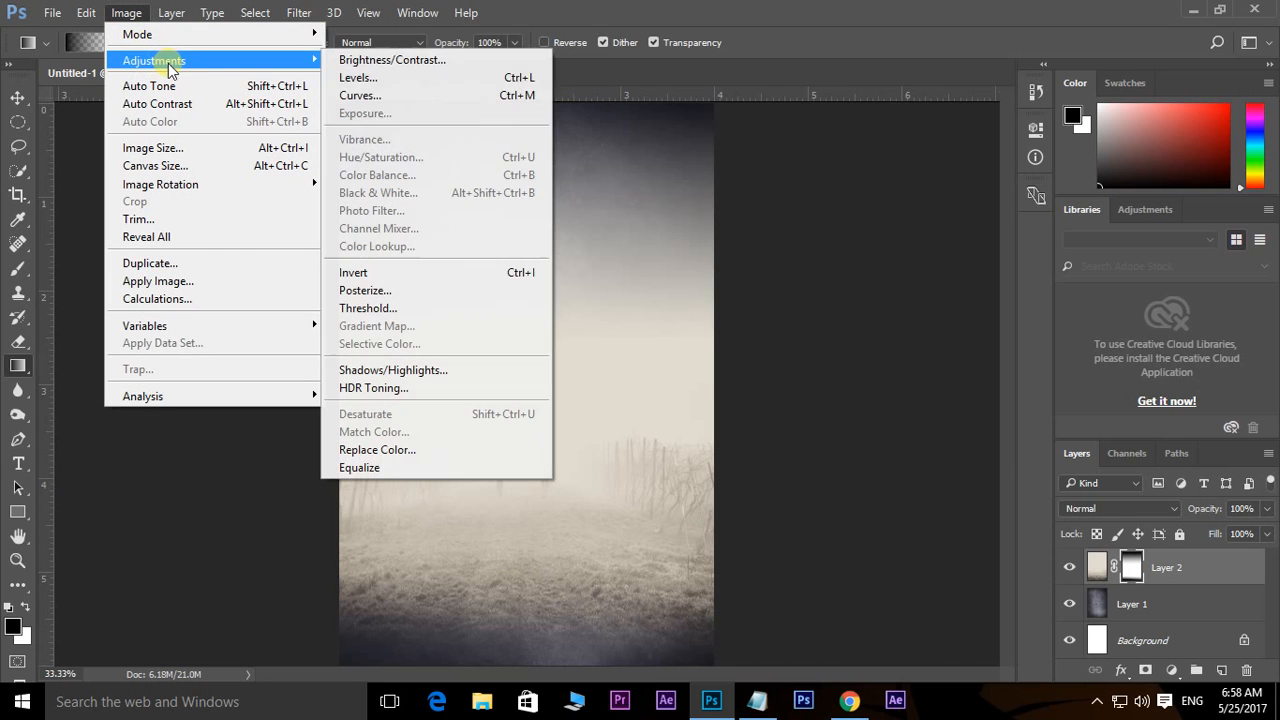
click(372, 79)
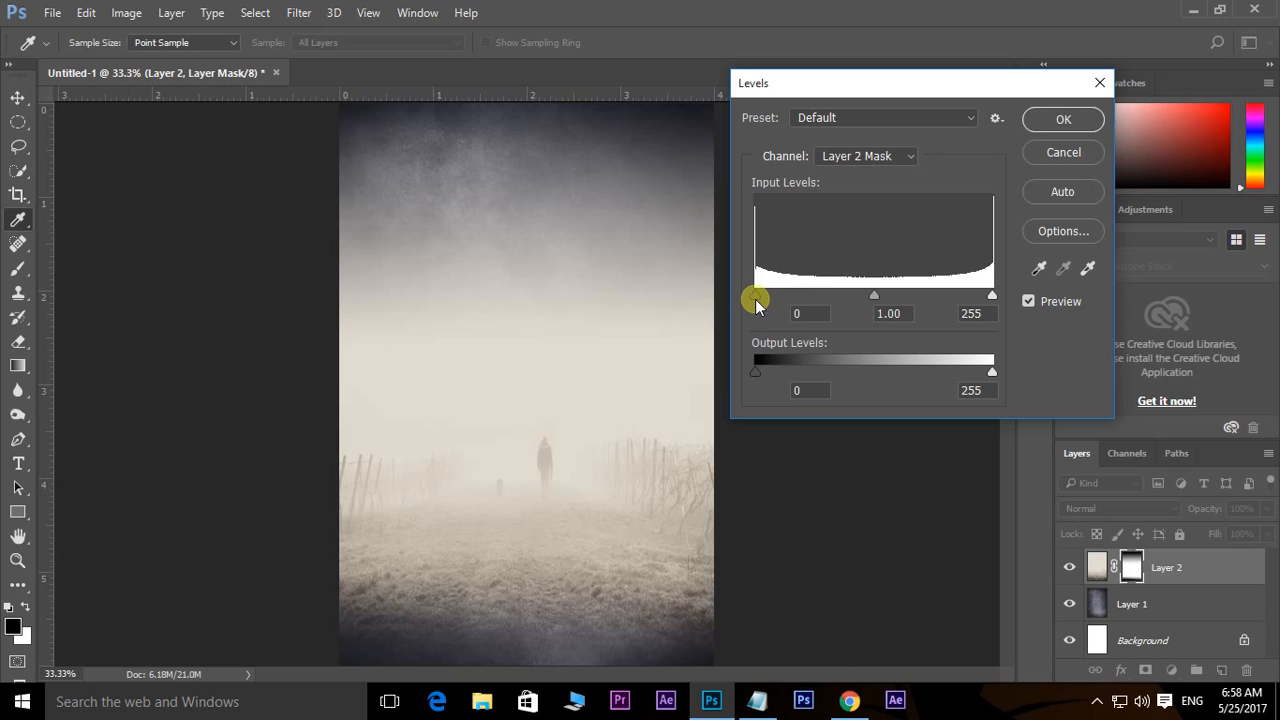
drag(757, 300, 803, 298)
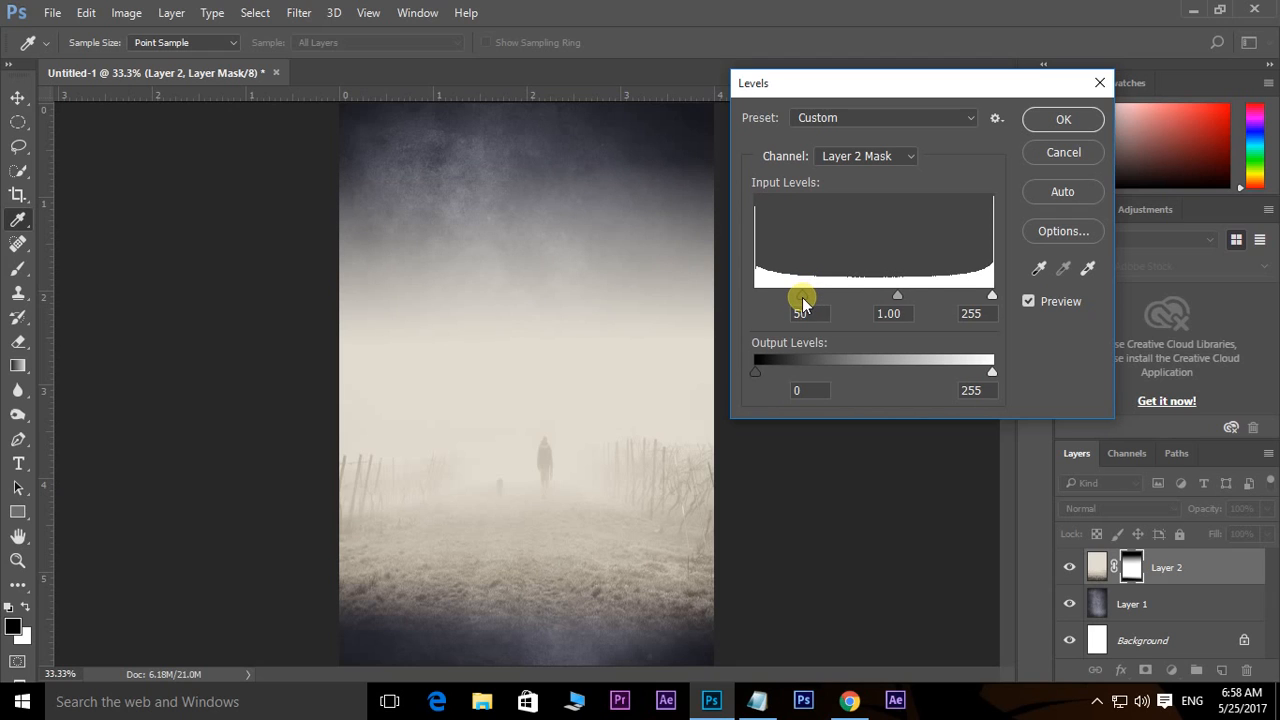
click(803, 315)
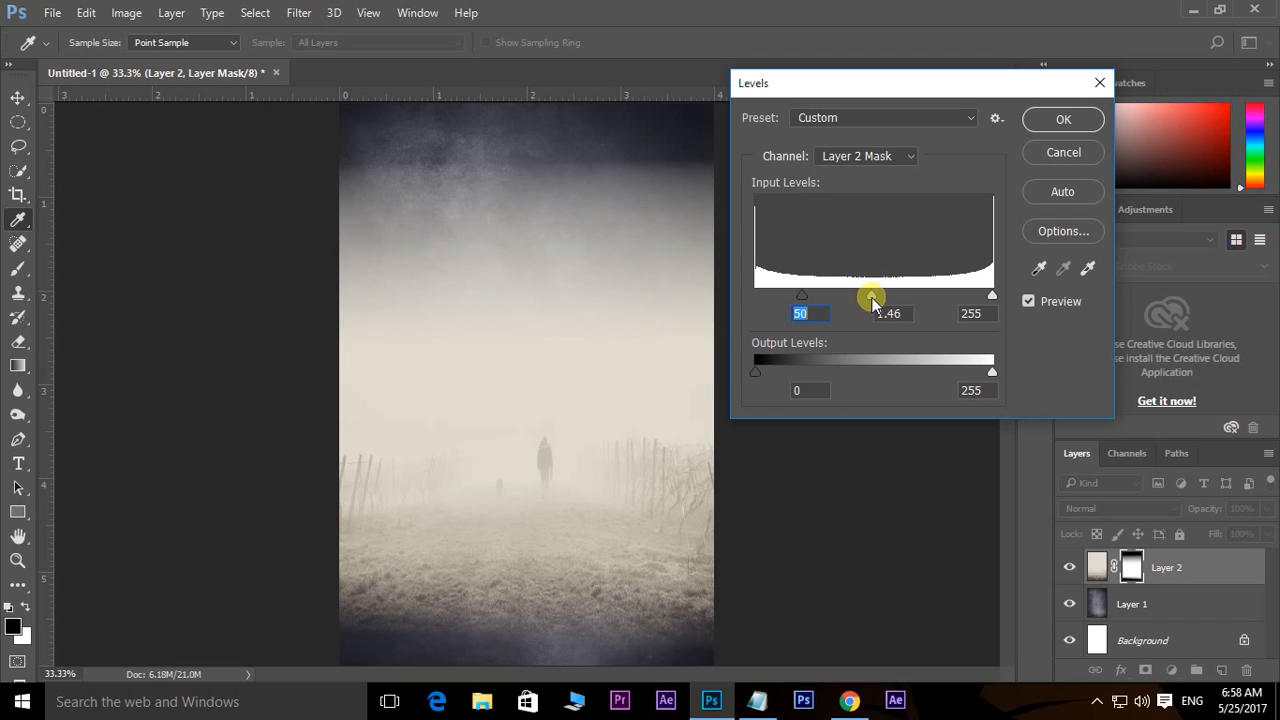
drag(873, 296, 922, 298)
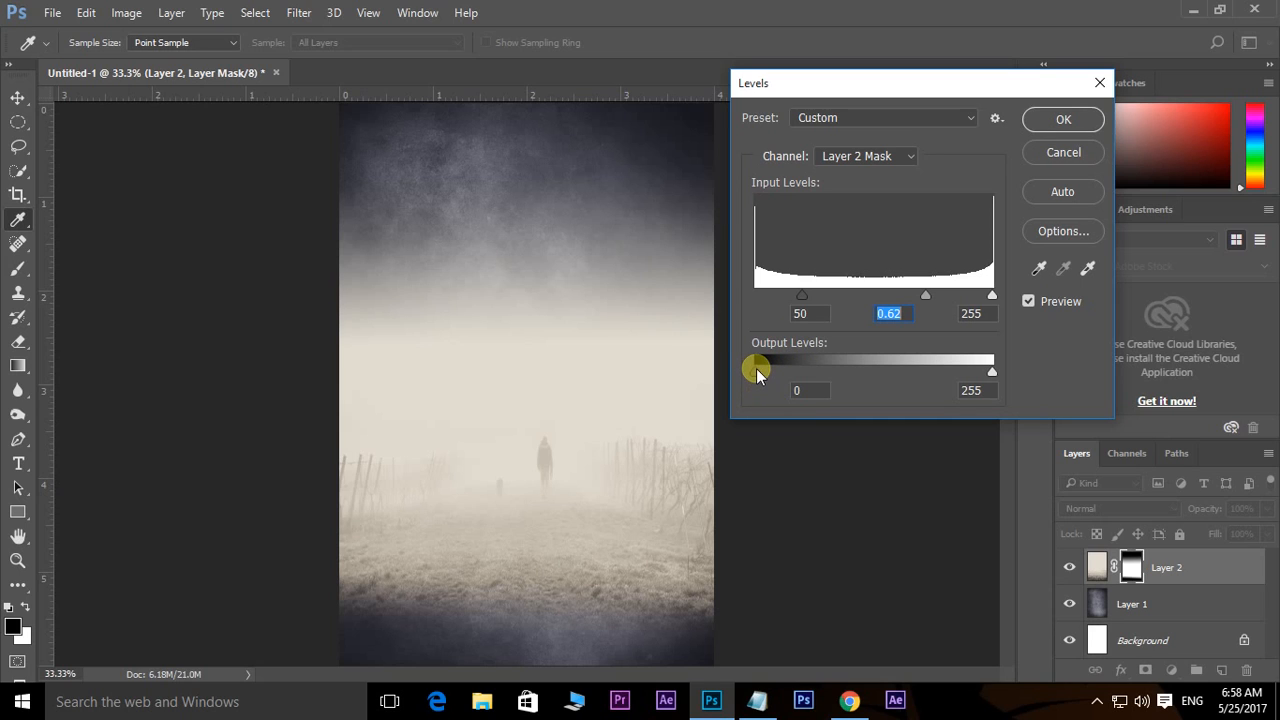
drag(756, 368, 777, 372)
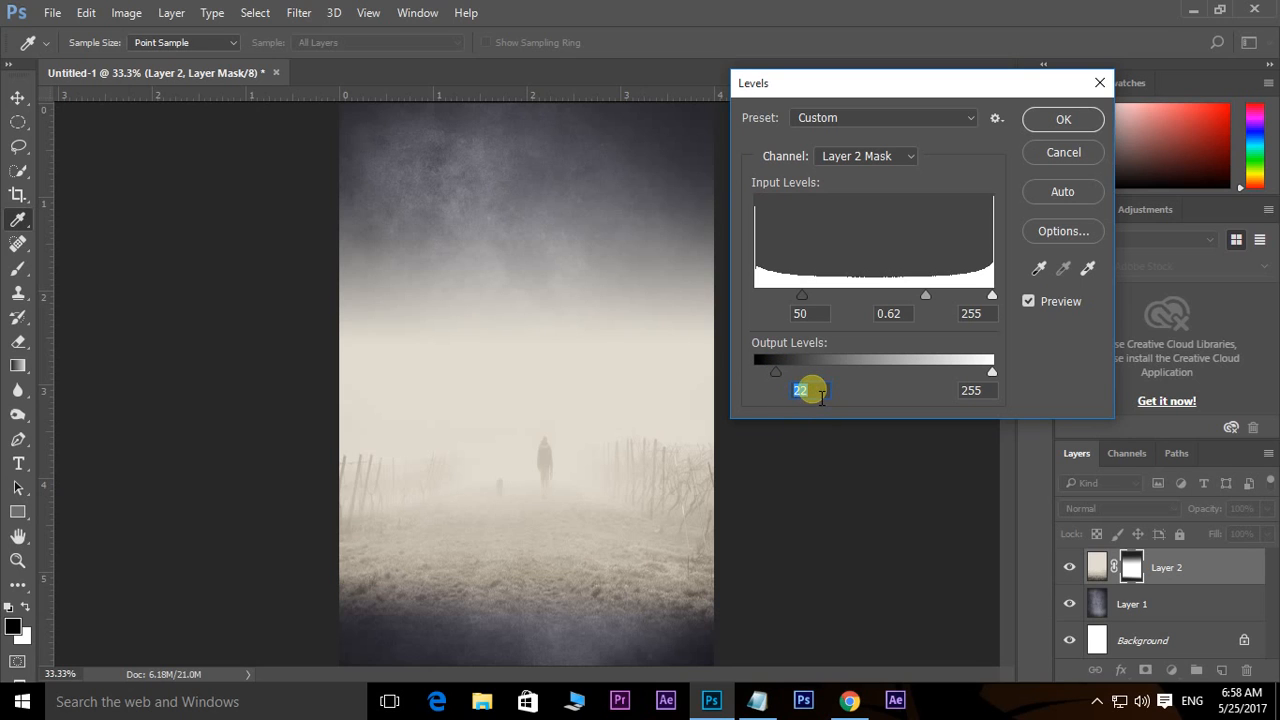
click(1063, 119)
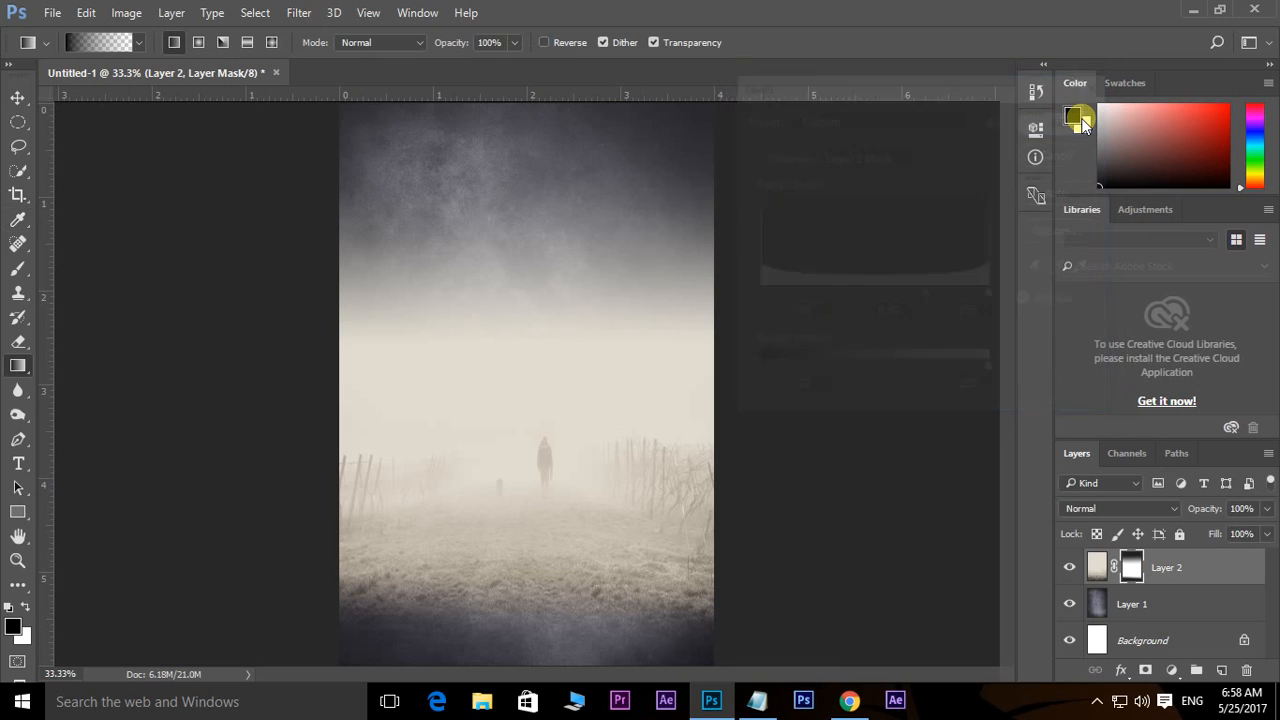
click(1115, 509)
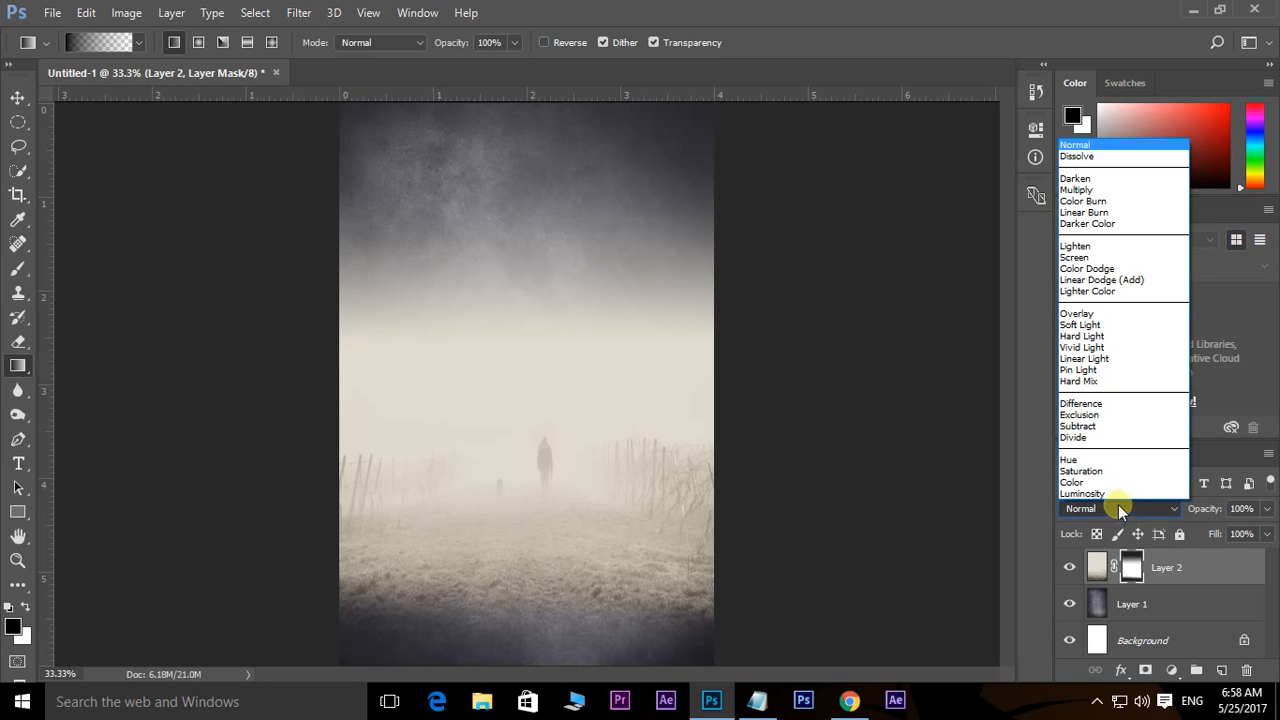
click(1082, 336)
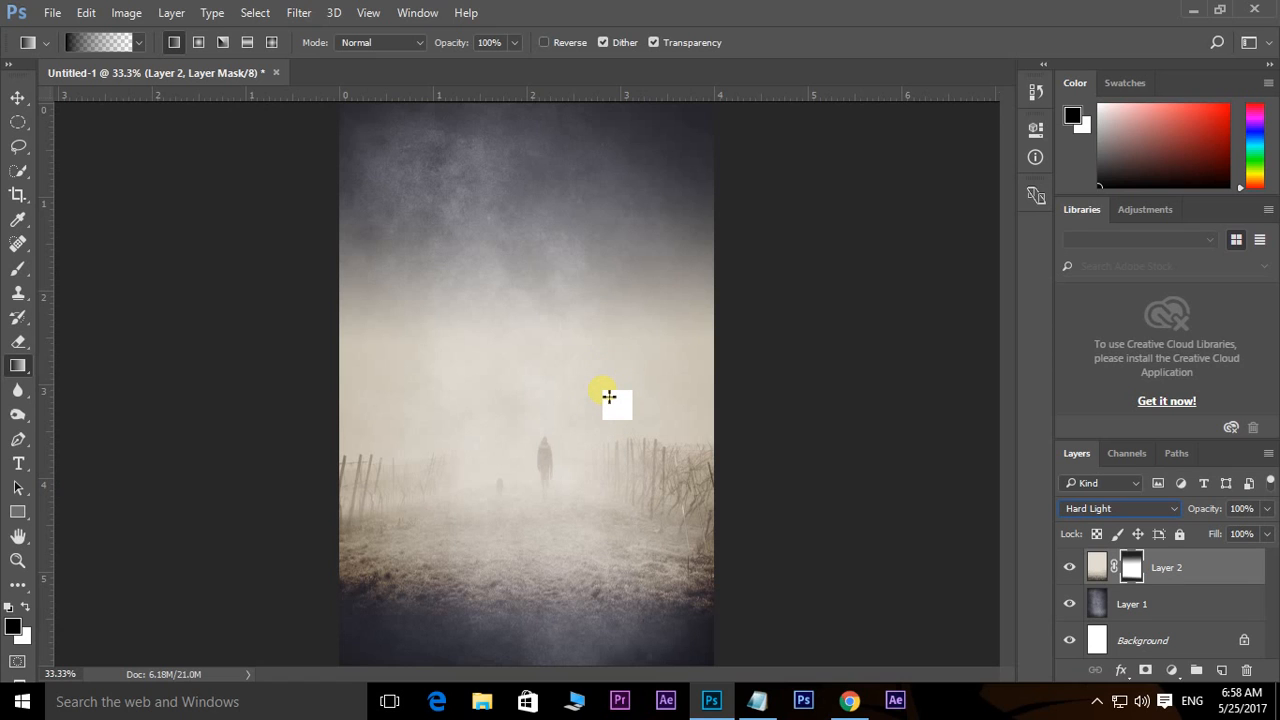
- Open portrait-2194457_960_720 and select the man, including his hair and shirt, with the Quick Selection tool
key(ctrl+o)
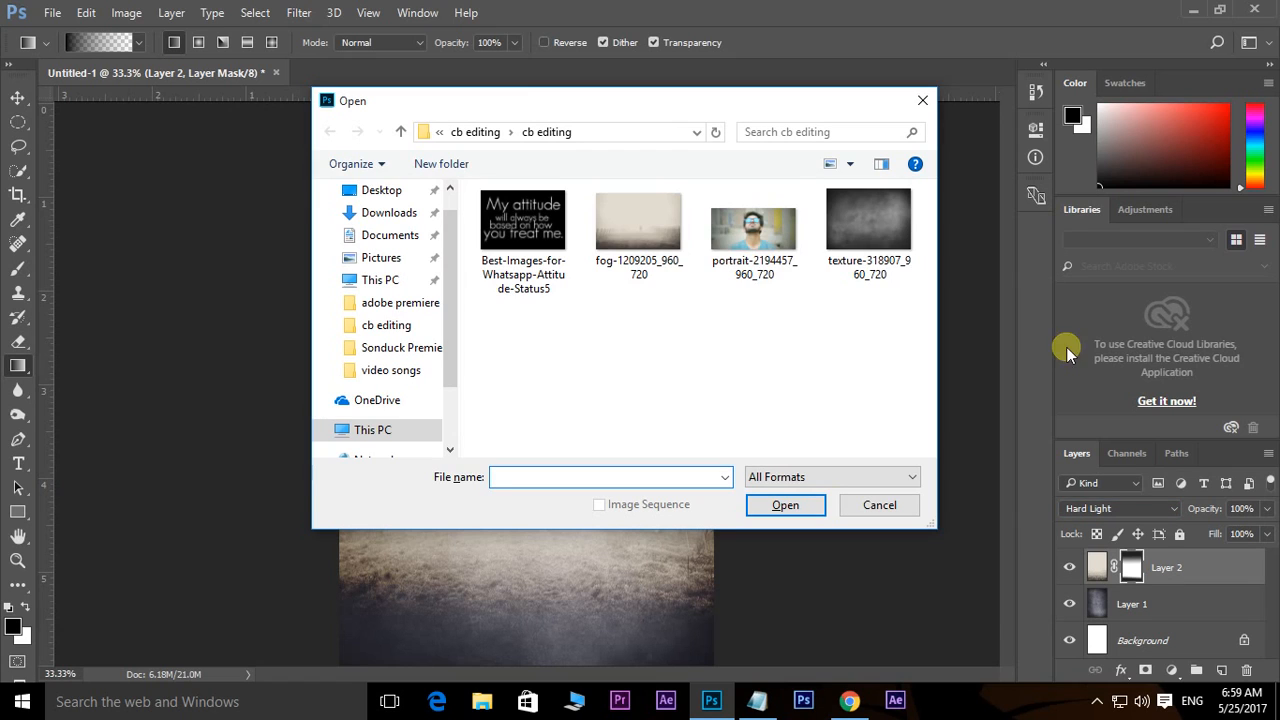
click(757, 225)
click(798, 516)
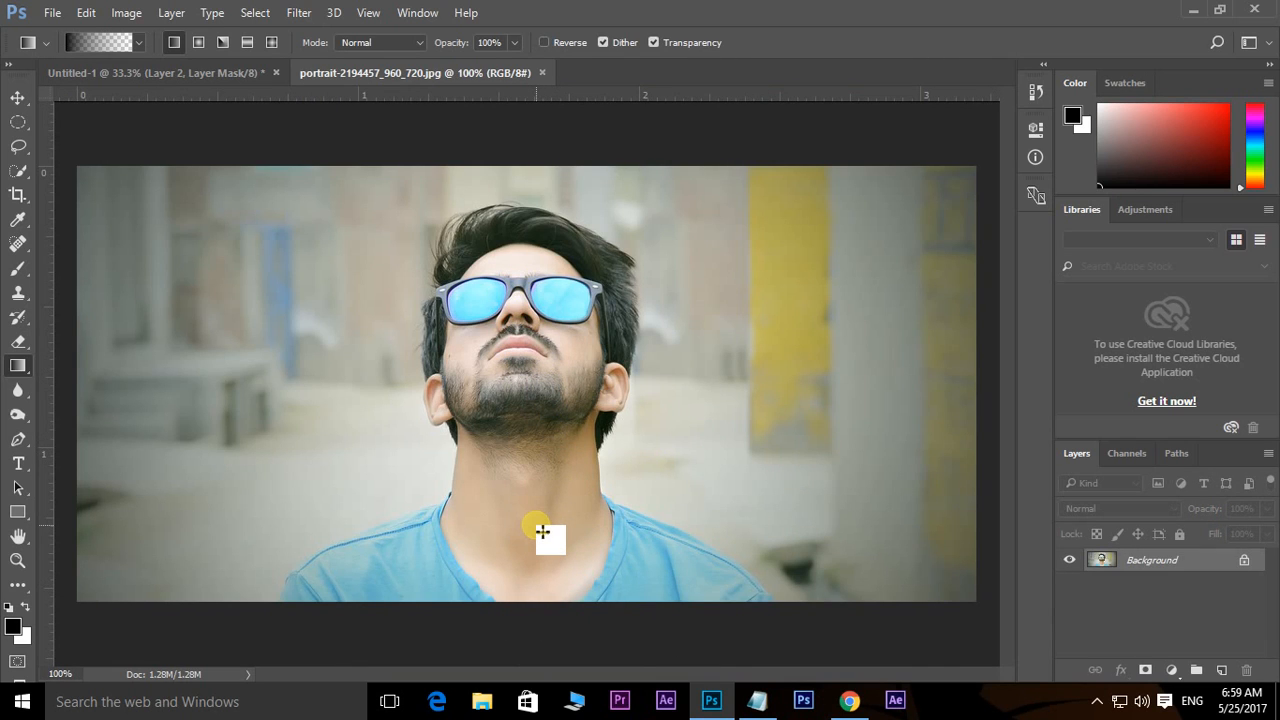
key(w)
right_click(20, 171)
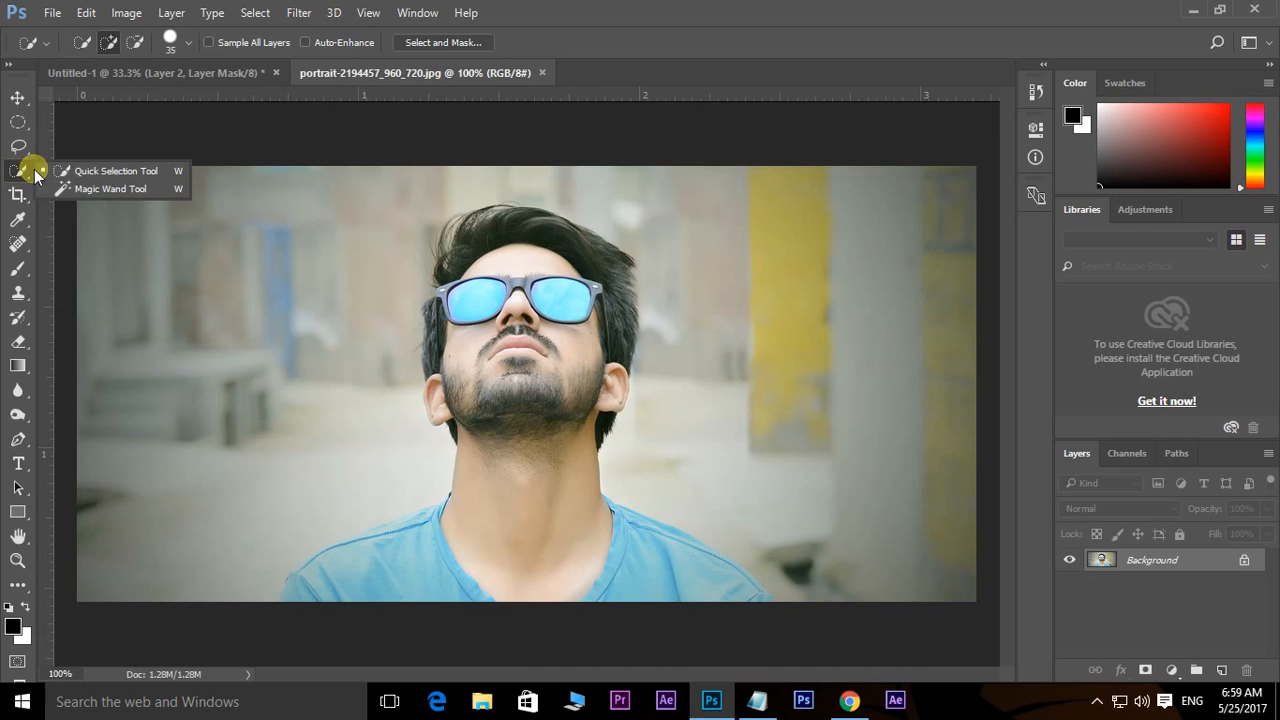
click(93, 167)
mouse_move(599, 335)
mouse_down()
mouse_move(552, 268)
mouse_move(514, 289)
mouse_move(553, 488)
mouse_move(600, 567)
mouse_move(661, 608)
mouse_move(761, 622)
mouse_move(421, 587)
mouse_move(325, 615)
mouse_move(333, 588)
mouse_move(481, 531)
mouse_move(495, 464)
mouse_move(458, 406)
mouse_move(458, 361)
mouse_move(489, 295)
mouse_up()
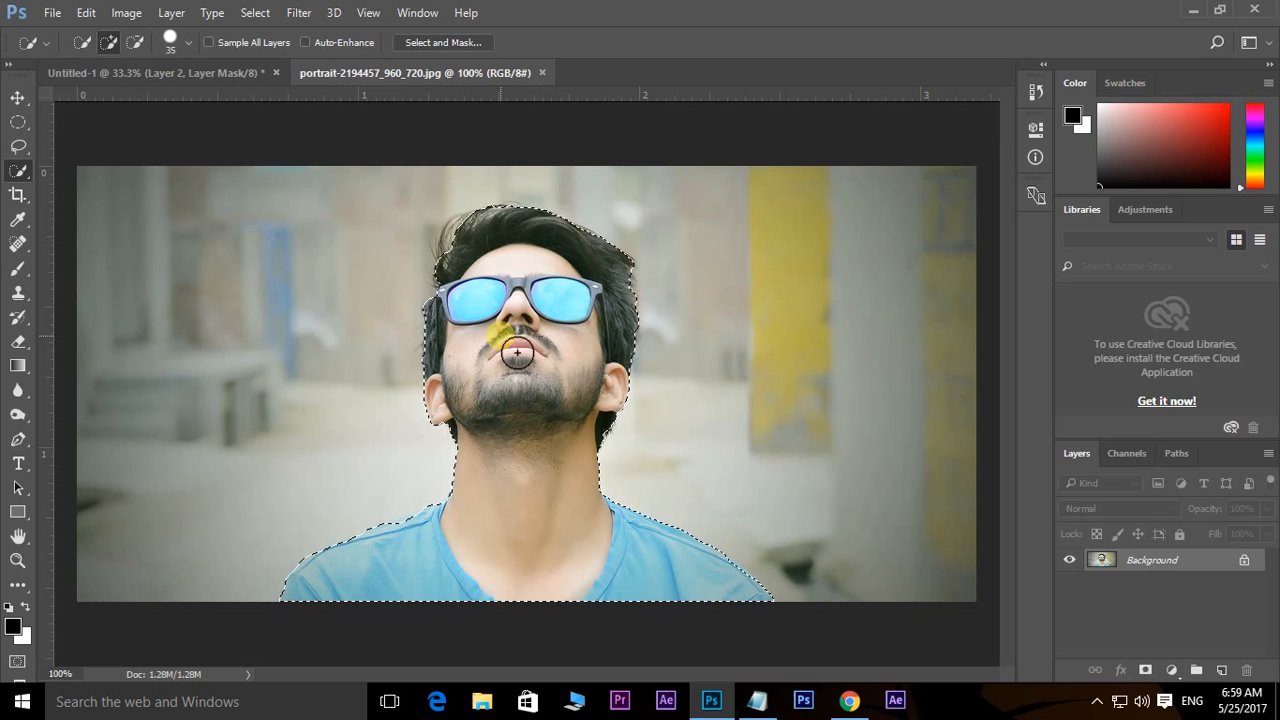
- Open the man's selection in Select and Mask and set edge detection to a 1 px radius with Smart Radius enabled
click(435, 44)
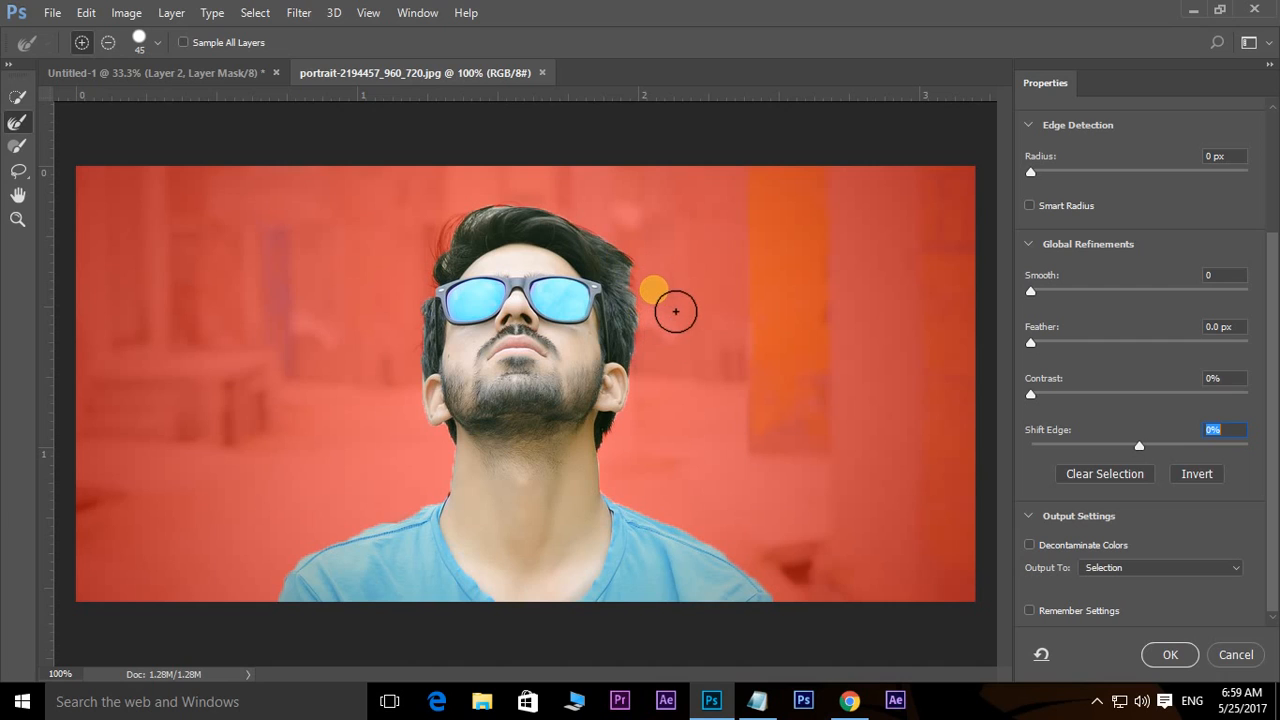
click(1214, 155)
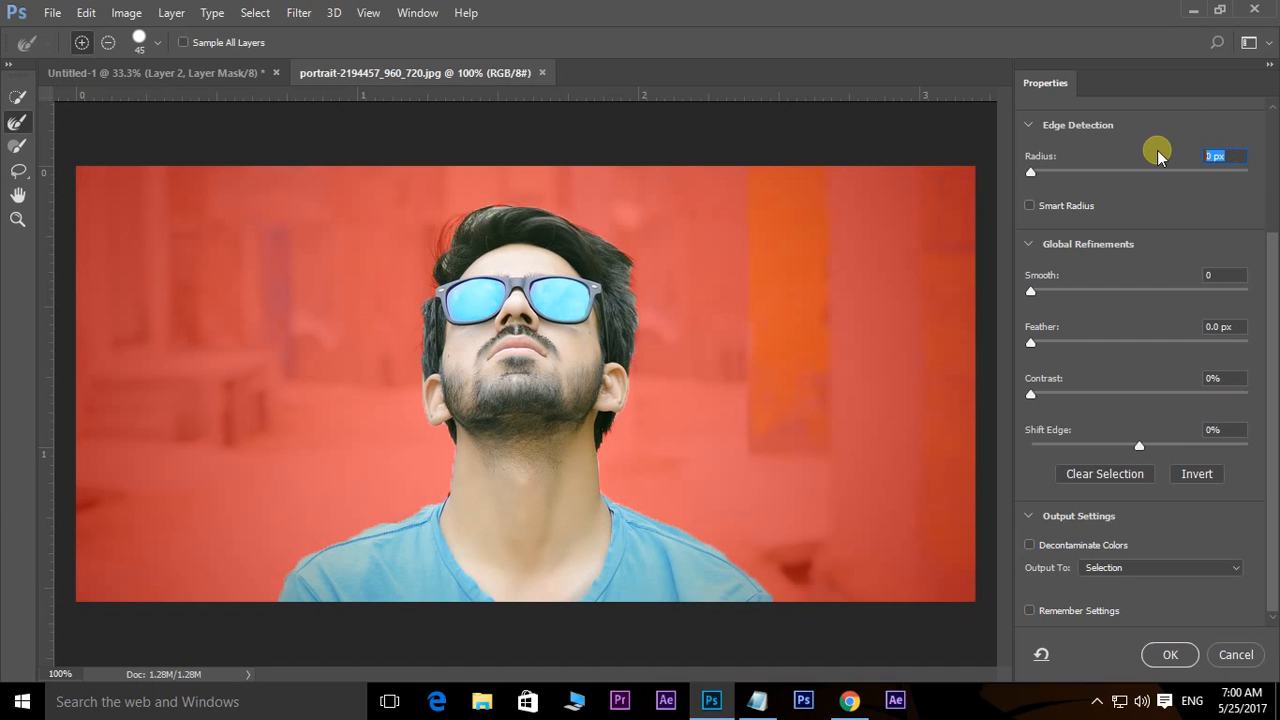
text(1)
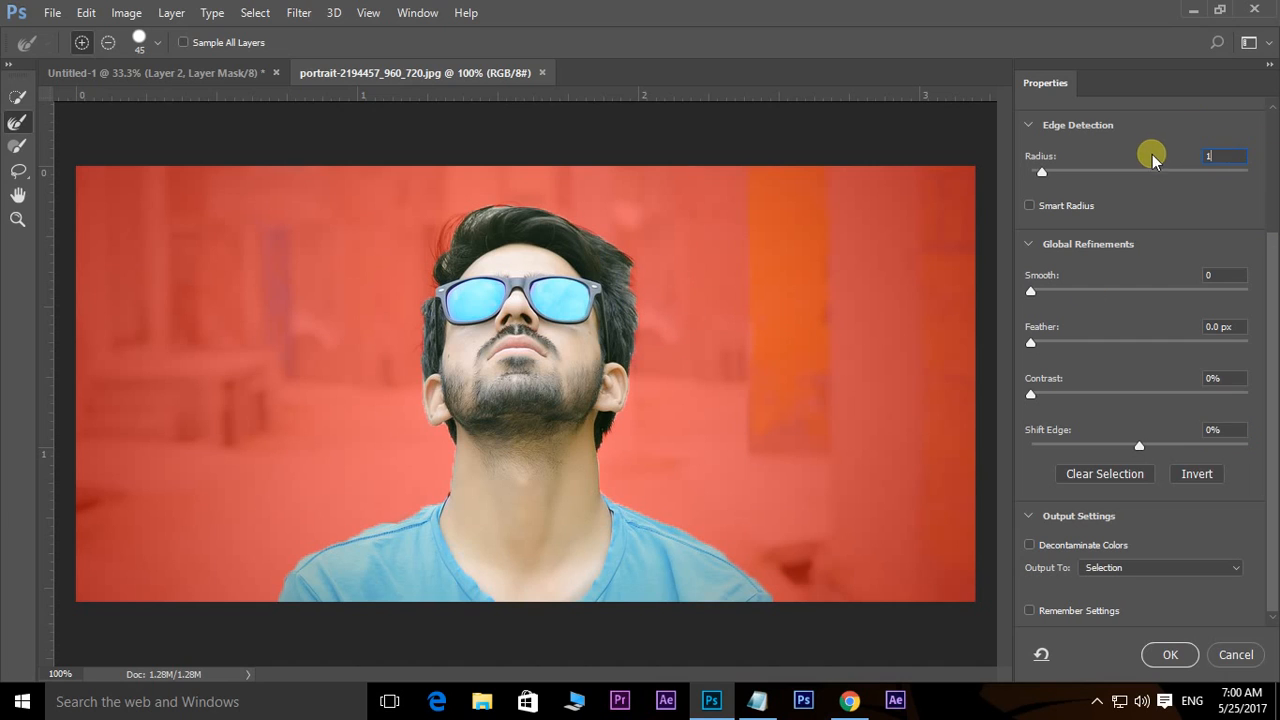
click(1030, 207)
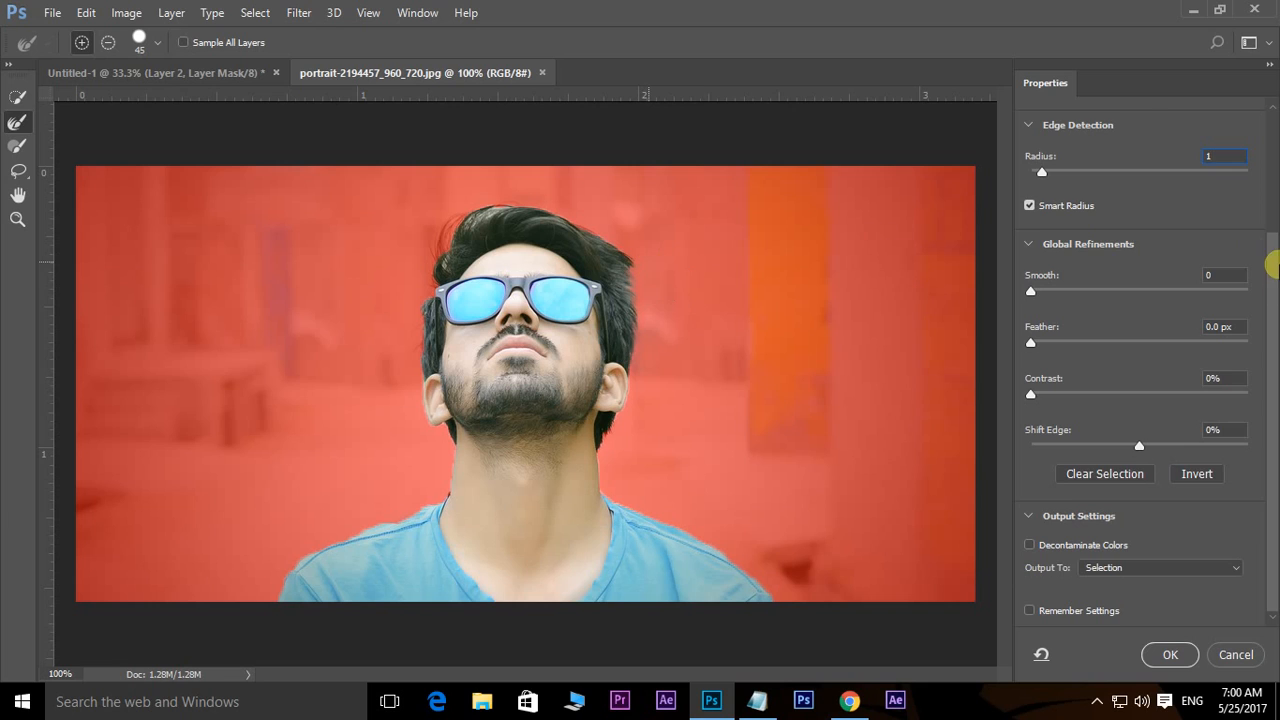
scroll(1155, 215, up, 5)
scroll(1150, 232, up, 1)
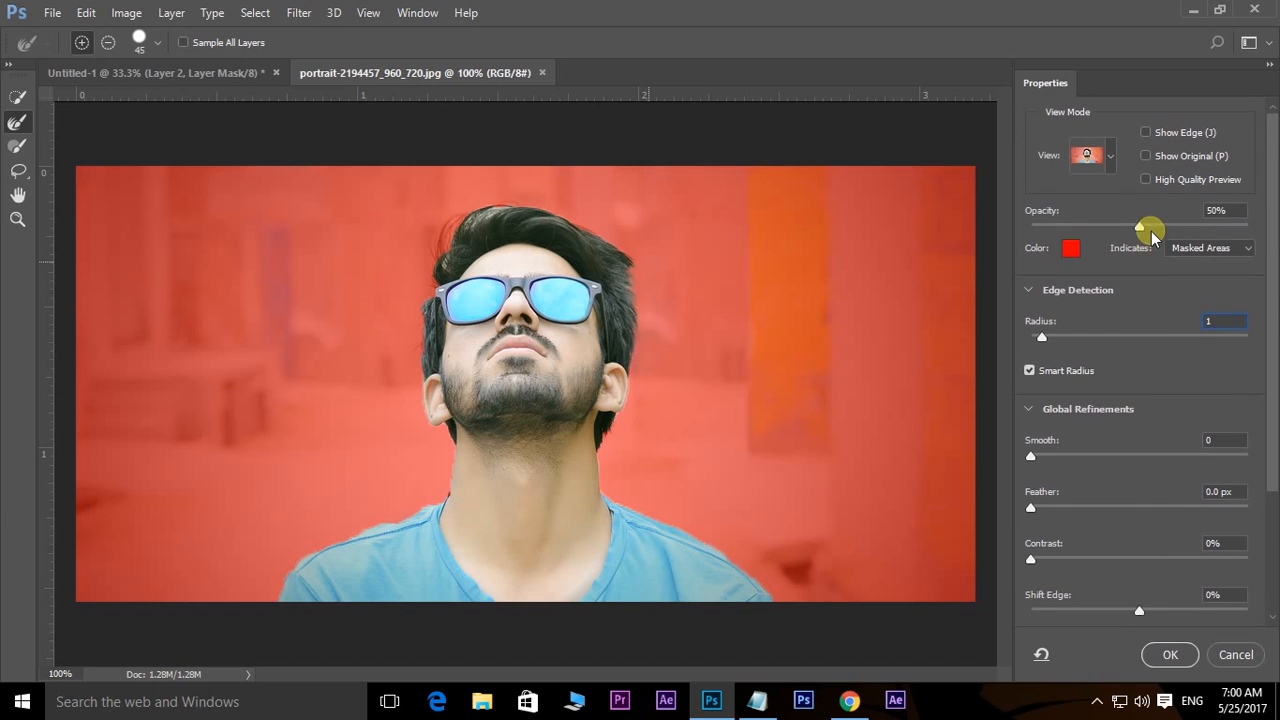
click(1110, 160)
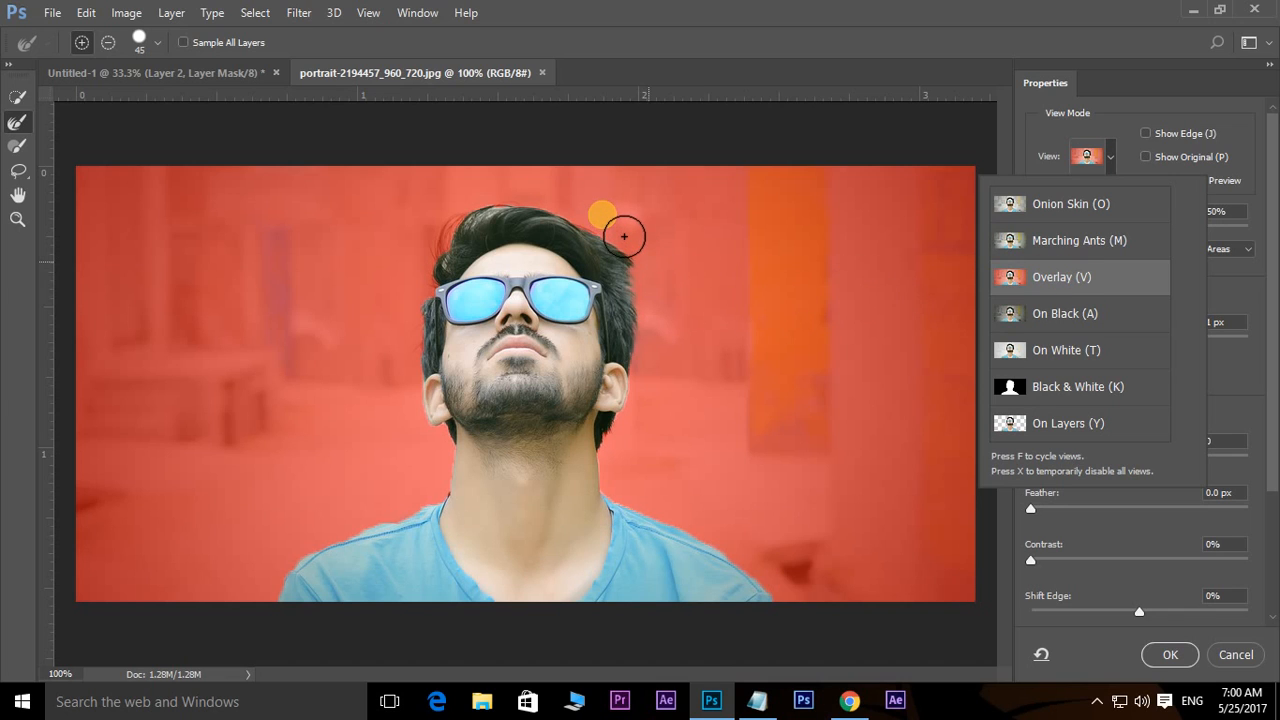
click(621, 235)
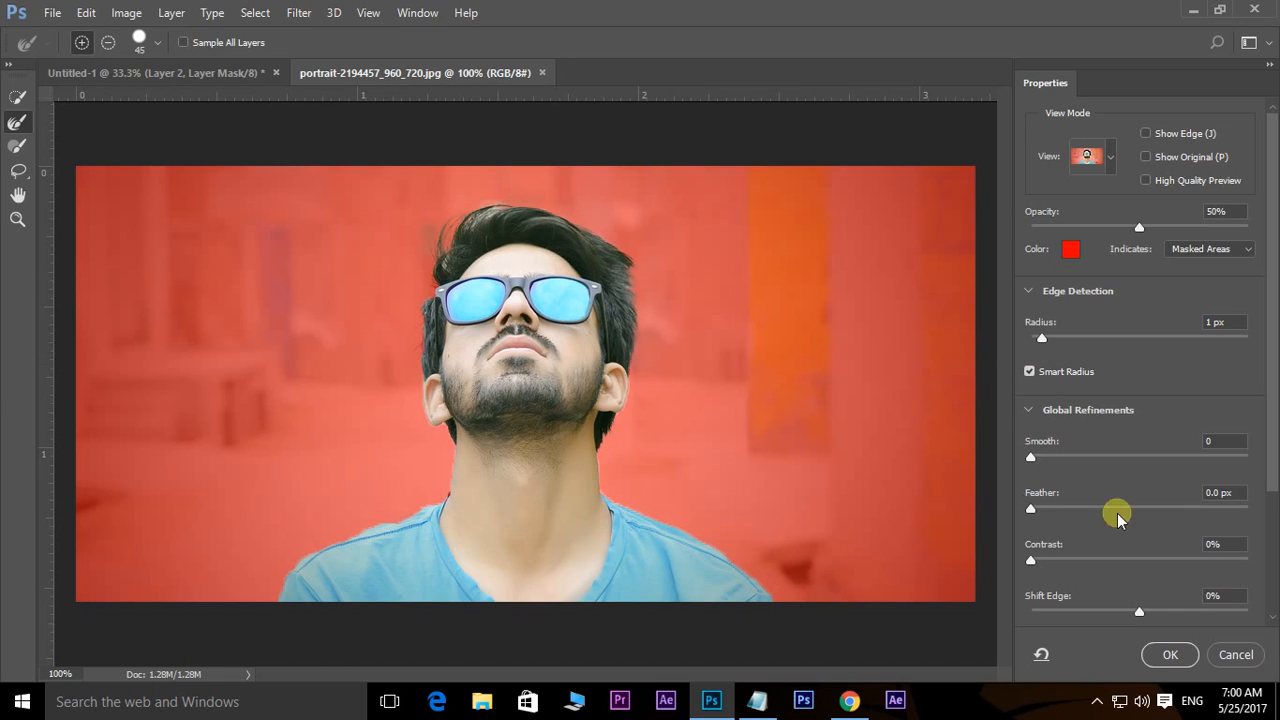
- Refine the selection with Smooth 10 and Feather 0.5 px, and output the cut-out man to a new layer
click(1224, 441)
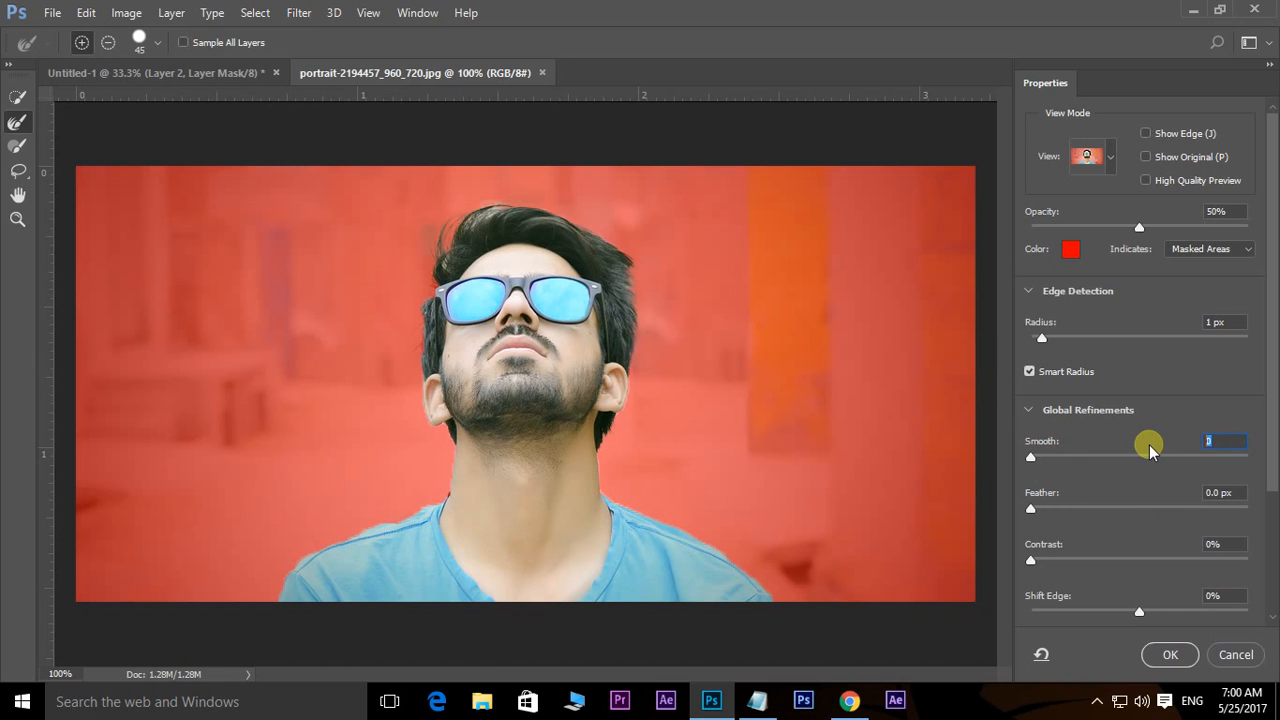
text(10)
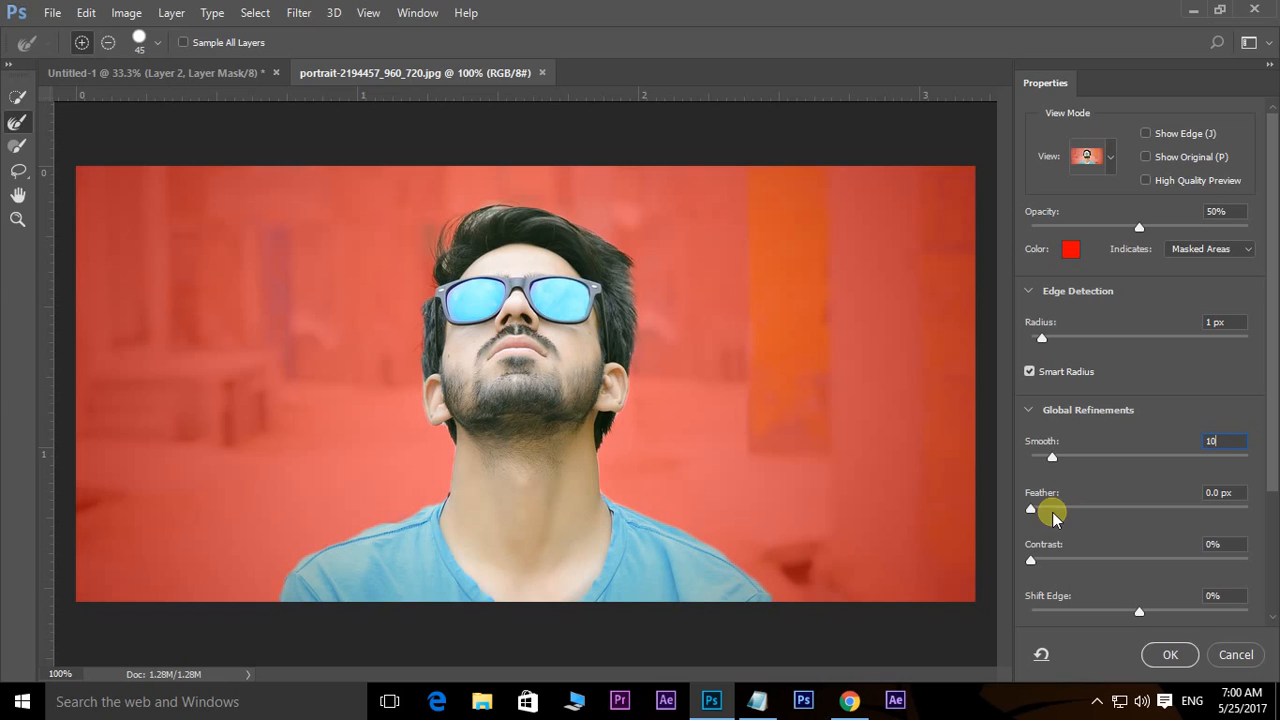
click(1236, 492)
text(0.5)
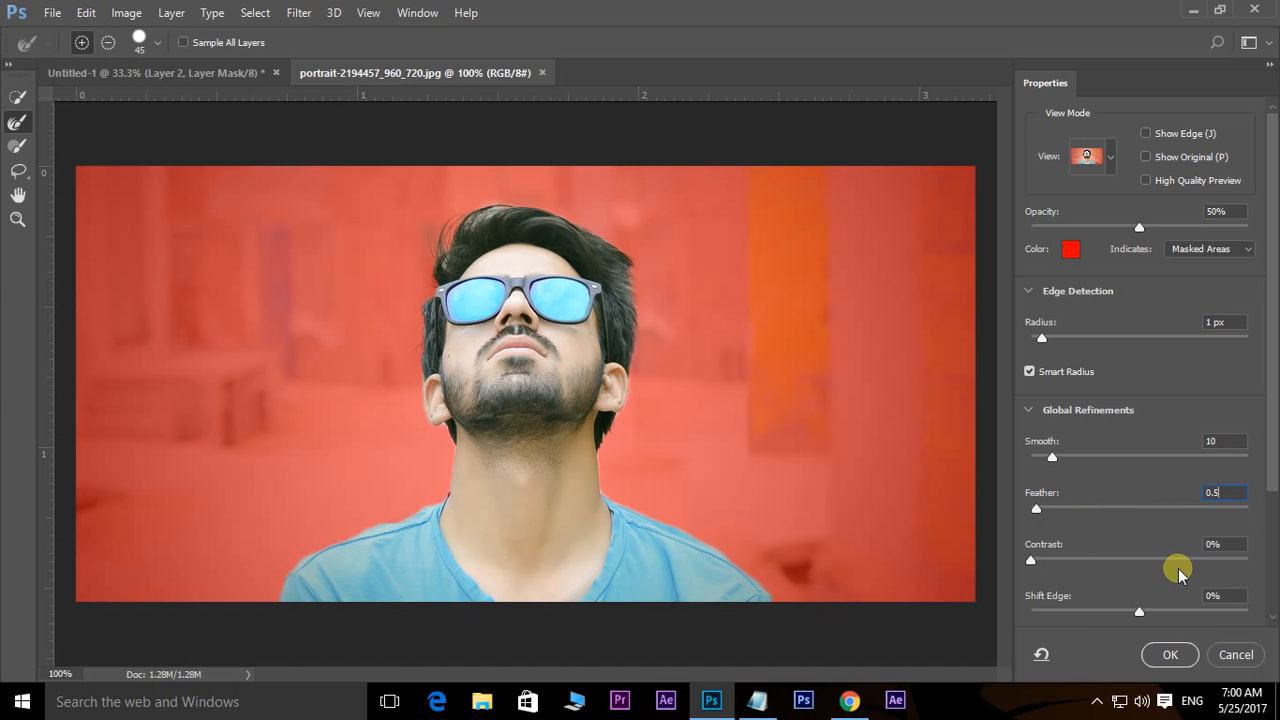
scroll(1170, 575, down, 5)
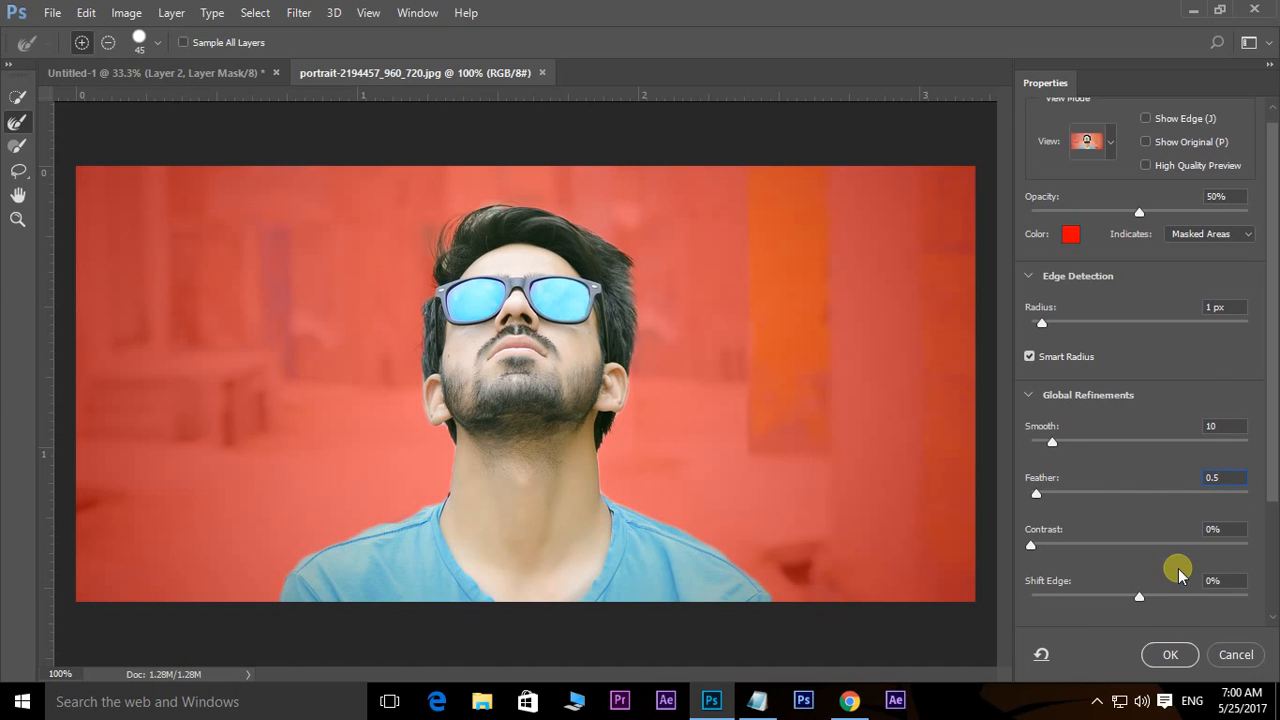
click(1144, 567)
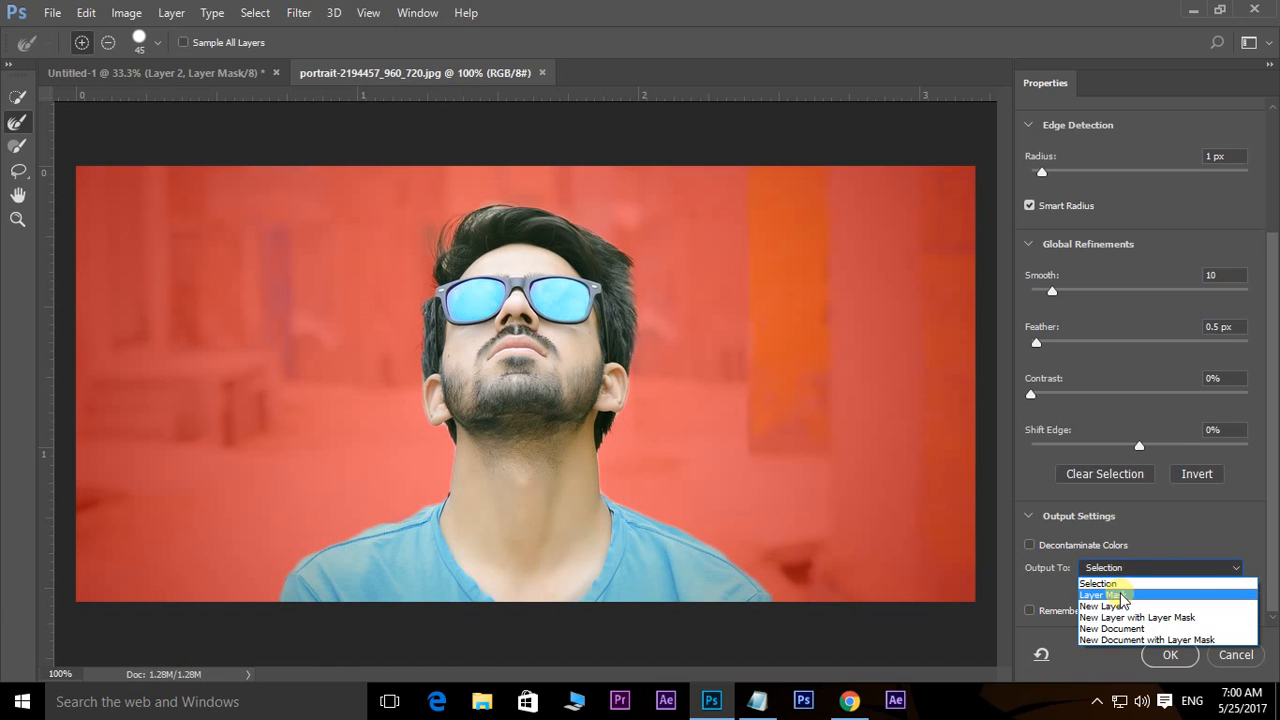
click(1110, 606)
click(1163, 654)
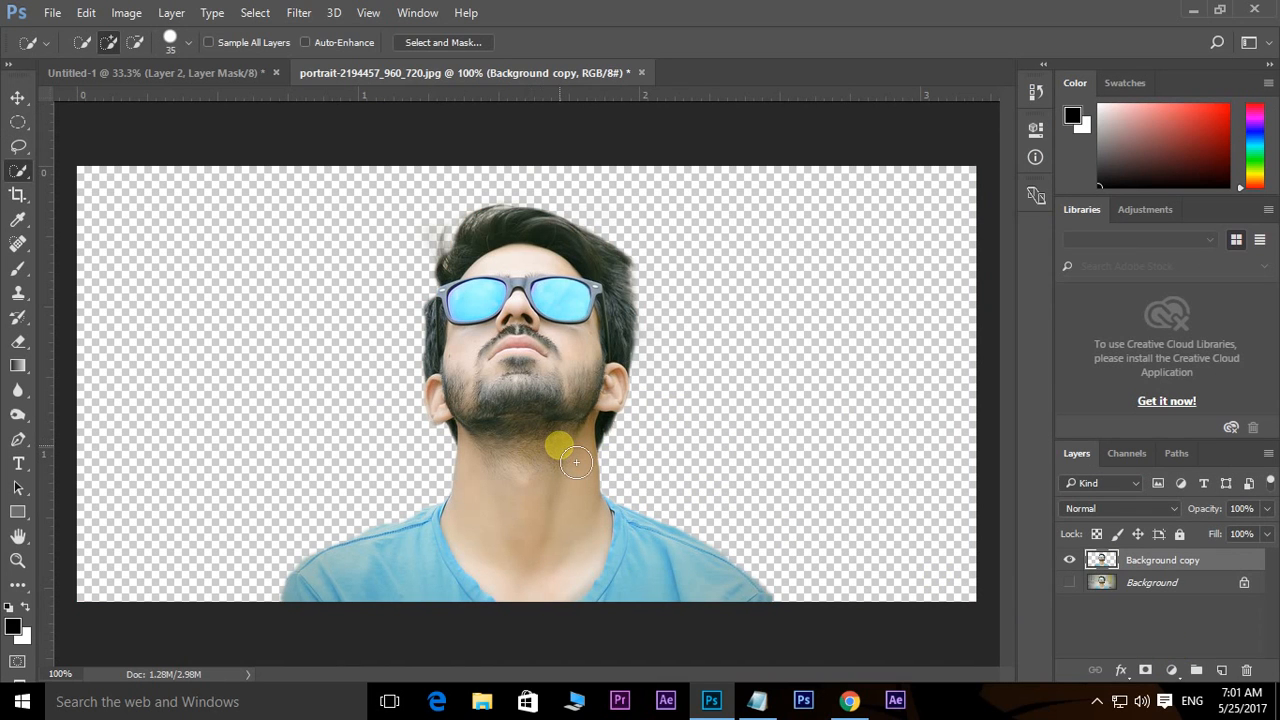
- Copy the cut-out man into the Untitled-1 composition and minimize the portrait document
key(v)
key(ctrl+a)
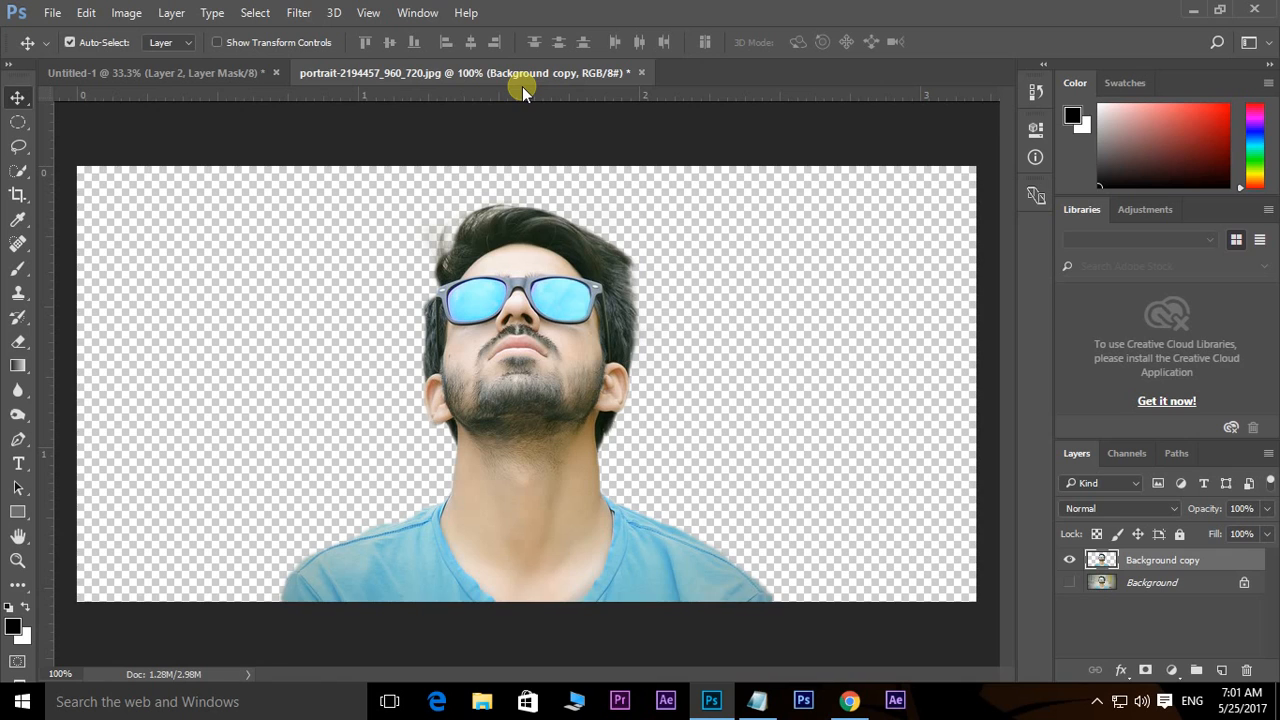
drag(516, 73, 762, 193)
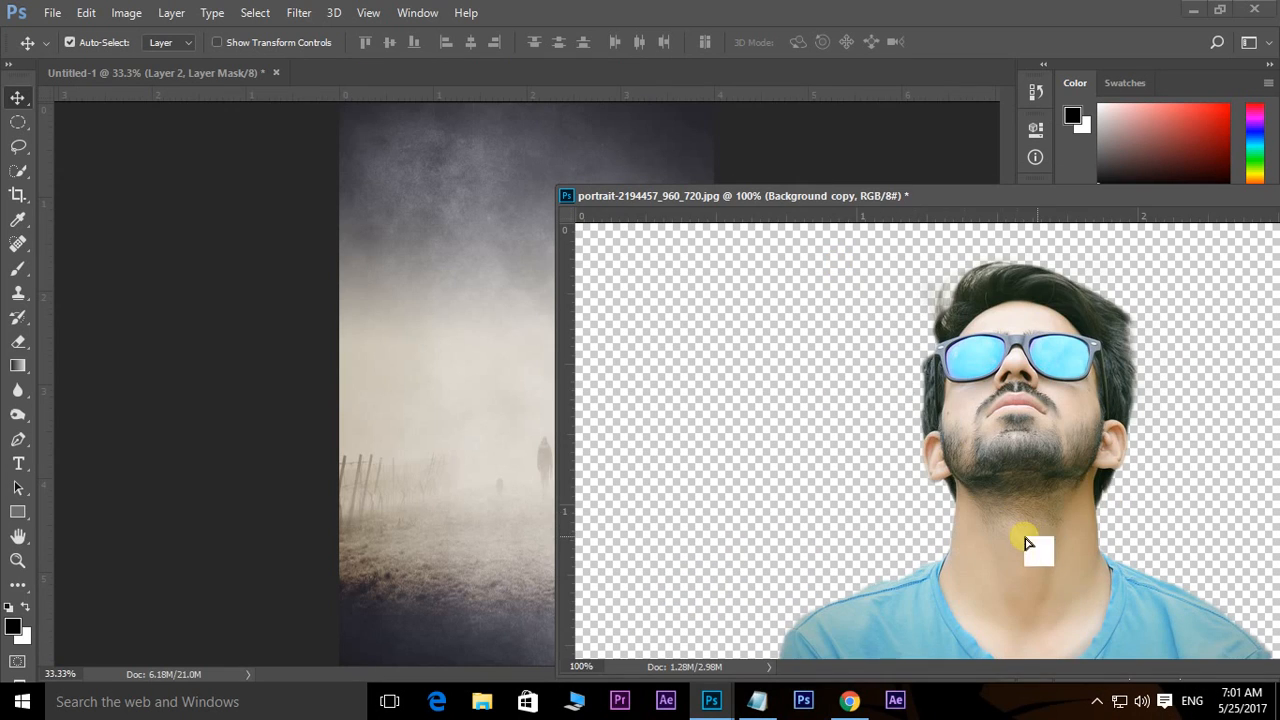
drag(1031, 546, 513, 409)
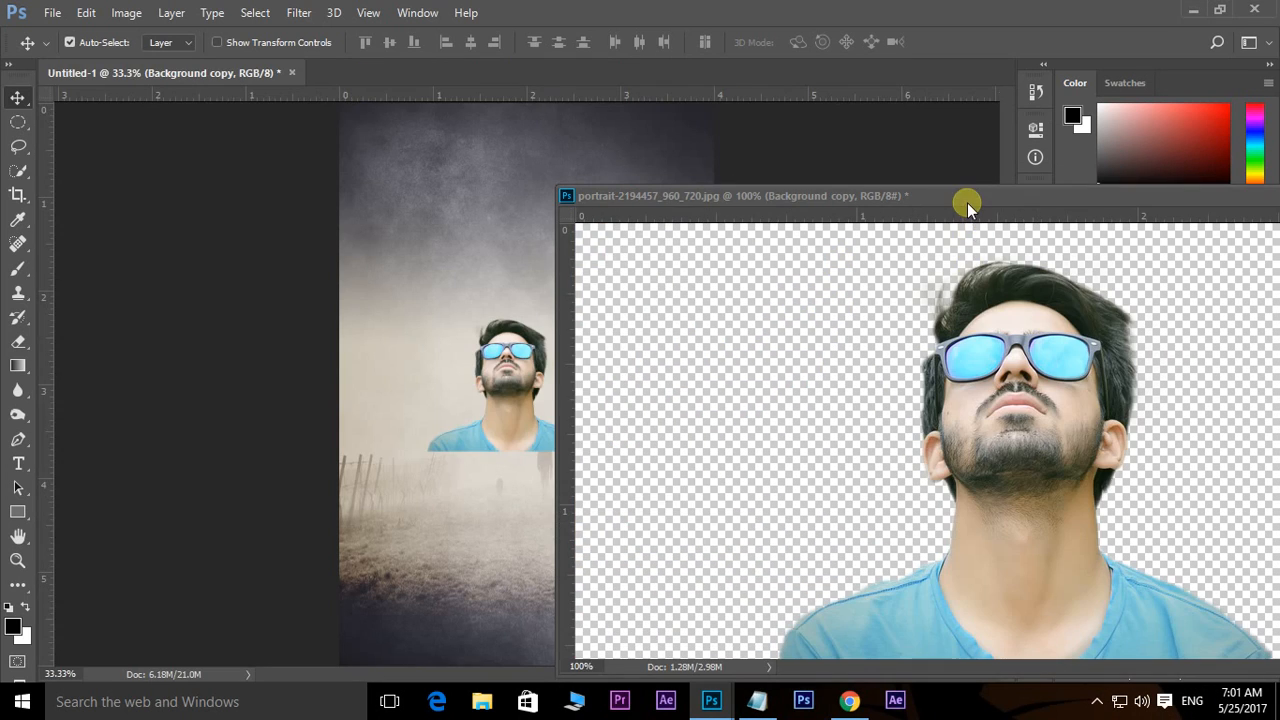
drag(967, 202, 614, 245)
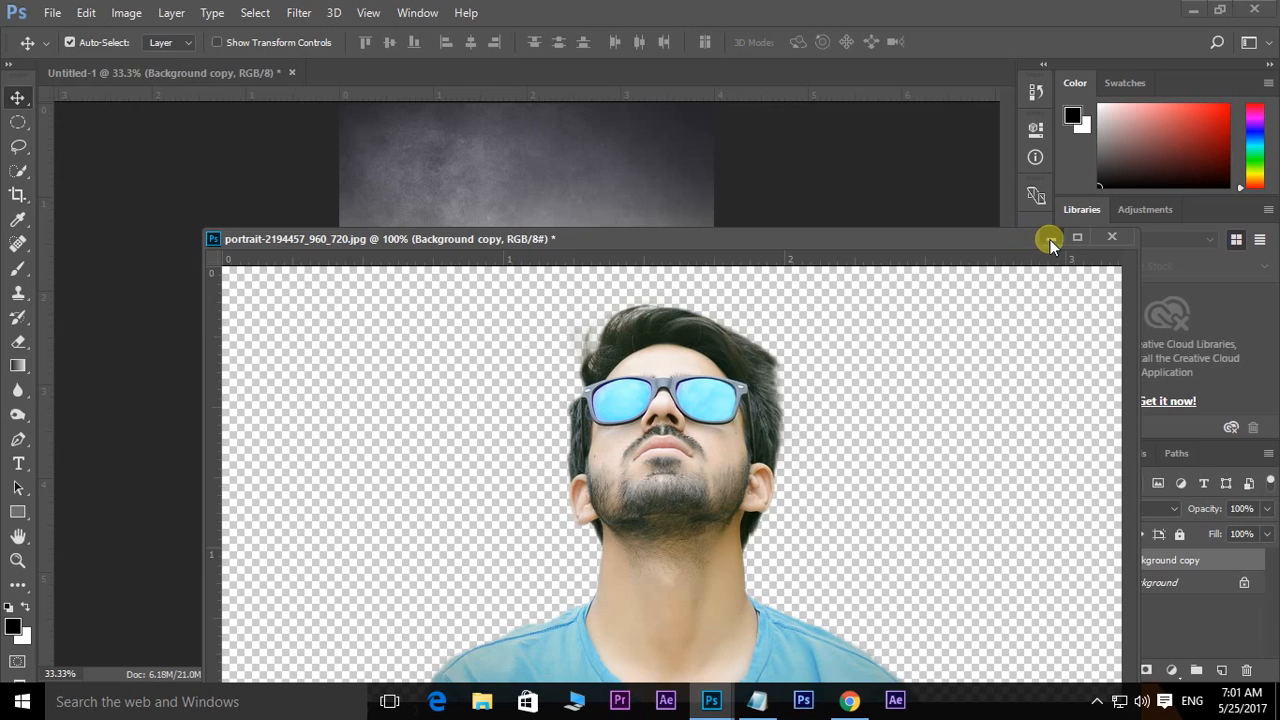
click(1050, 240)
- Scale the man to about 298% and position him in the upper canvas at X 600 px, Y 693 px
key(ctrl+t)
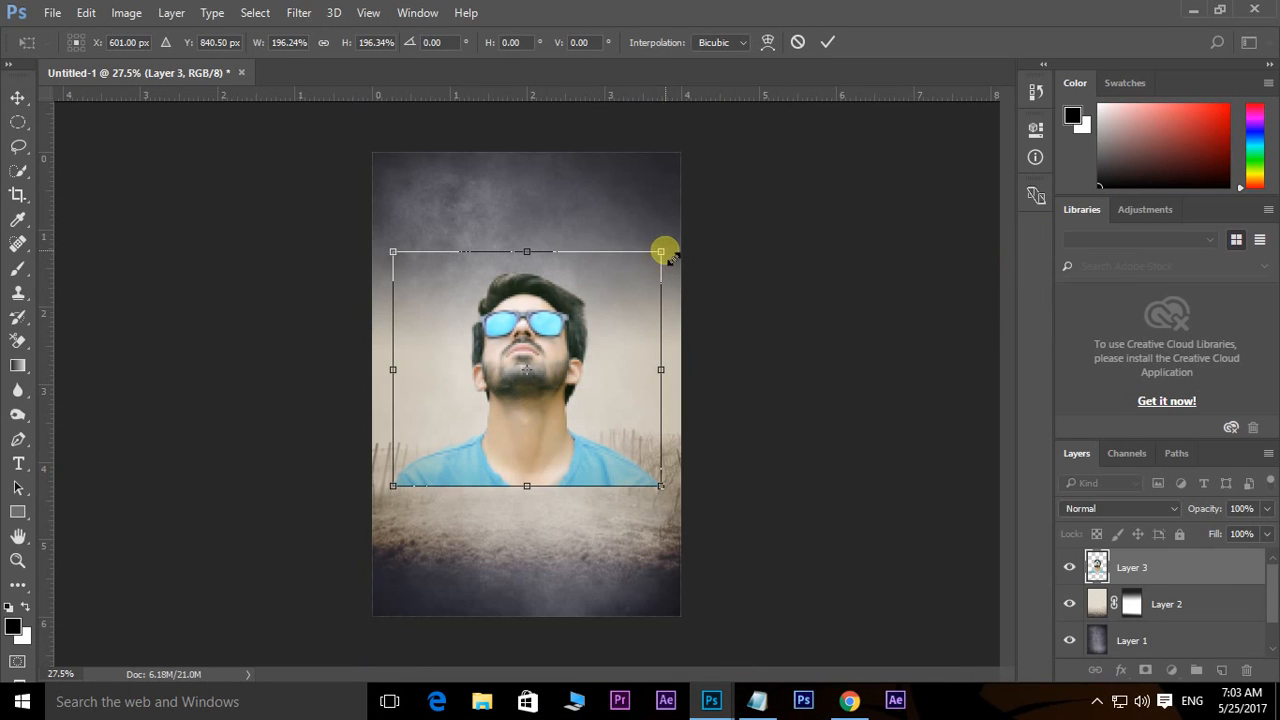
drag(664, 252, 737, 203)
drag(580, 514, 562, 468)
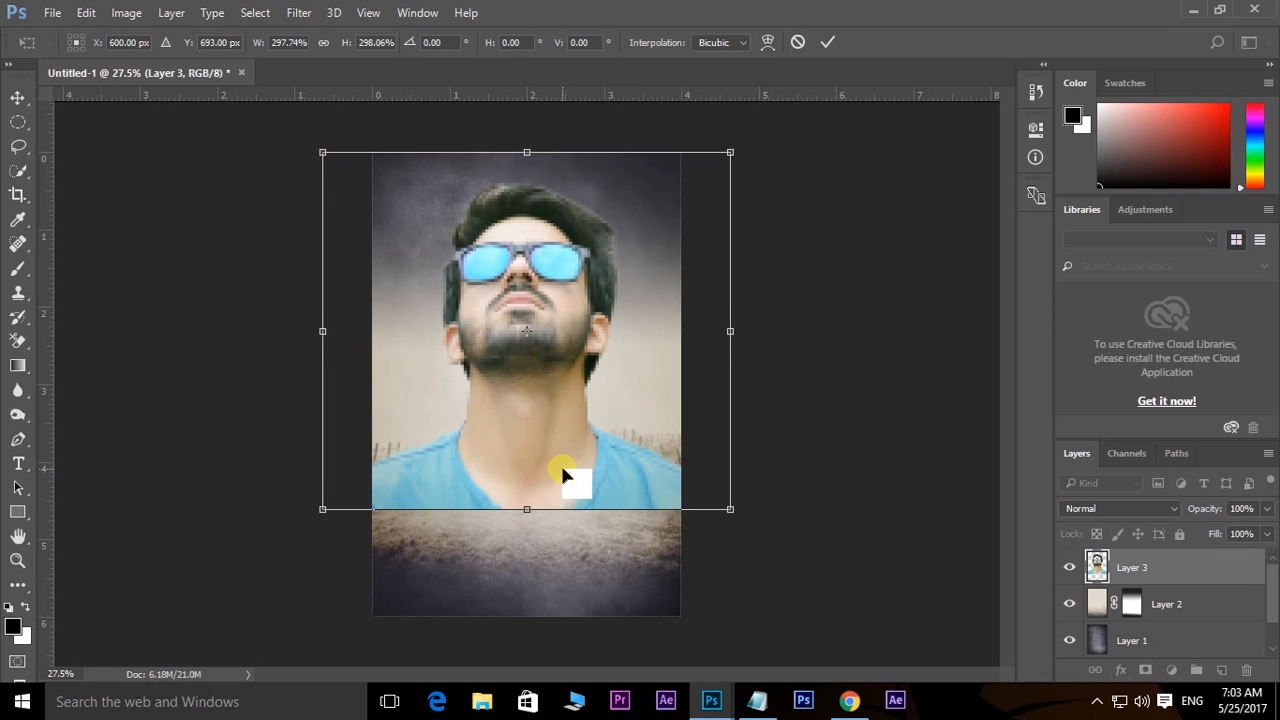
key(Return)
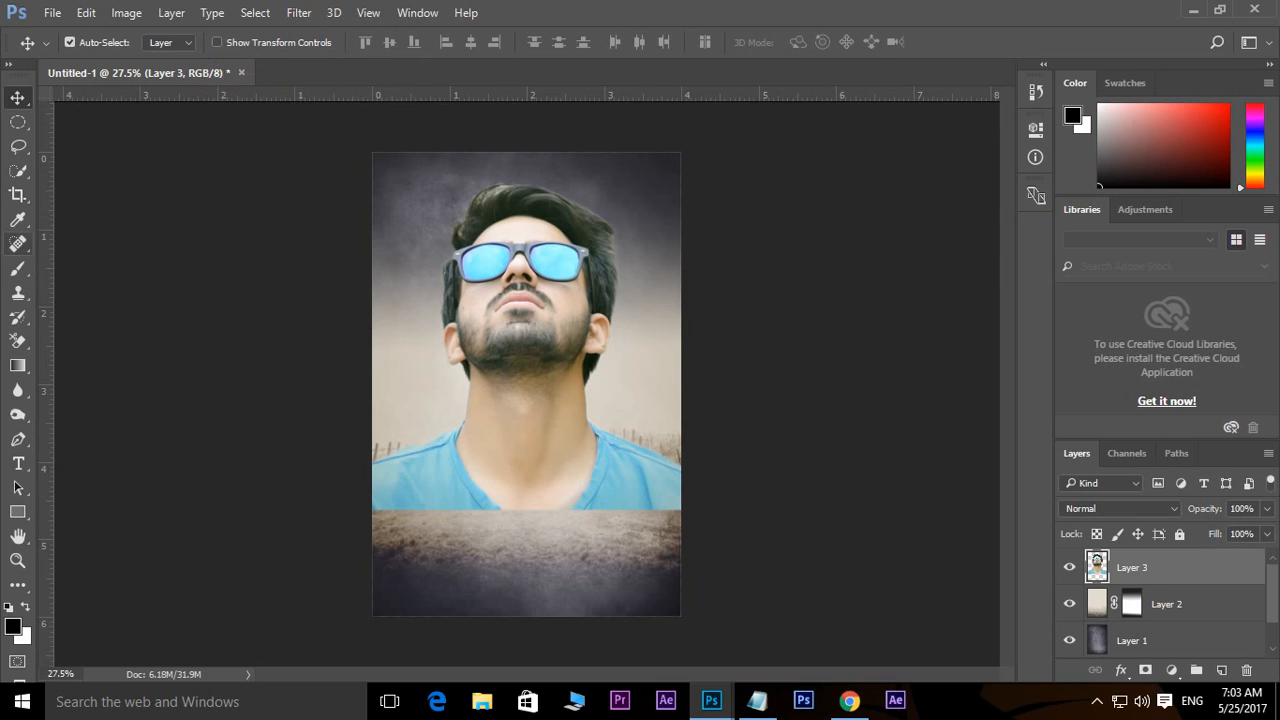
- Place a vertical guide at the canvas's horizontal centre and nudge the man right to centre his face on it
drag(49, 276, 533, 275)
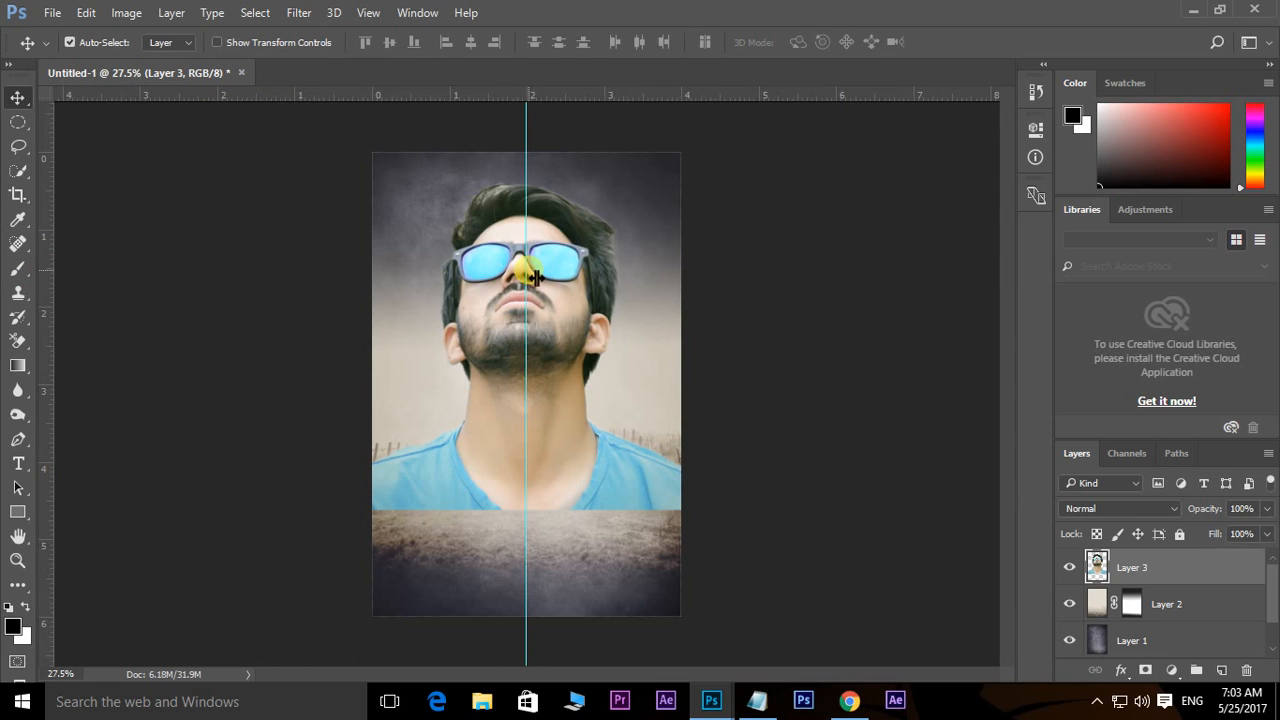
right_click(550, 319)
click(567, 327)
key(Right)
key(Right)
key(Right)
key(shift+Right)
key(shift+Right)
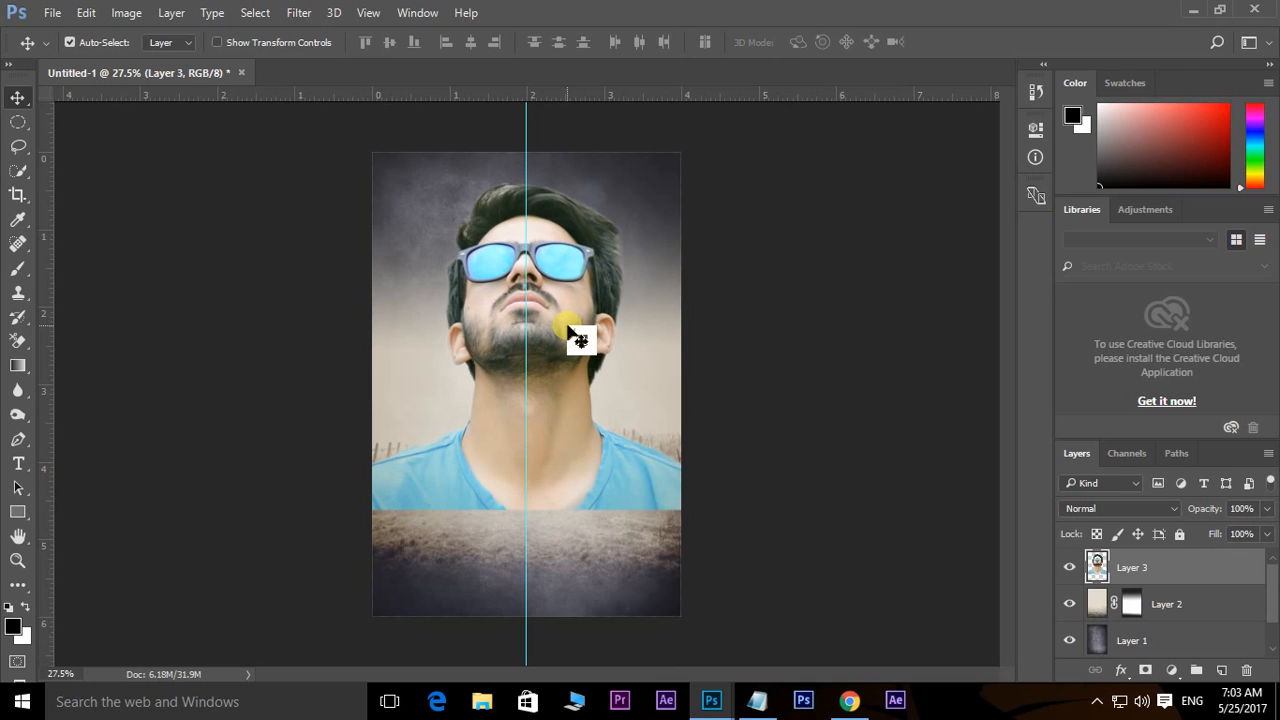
key(Right)
key(Right)
key(Right)
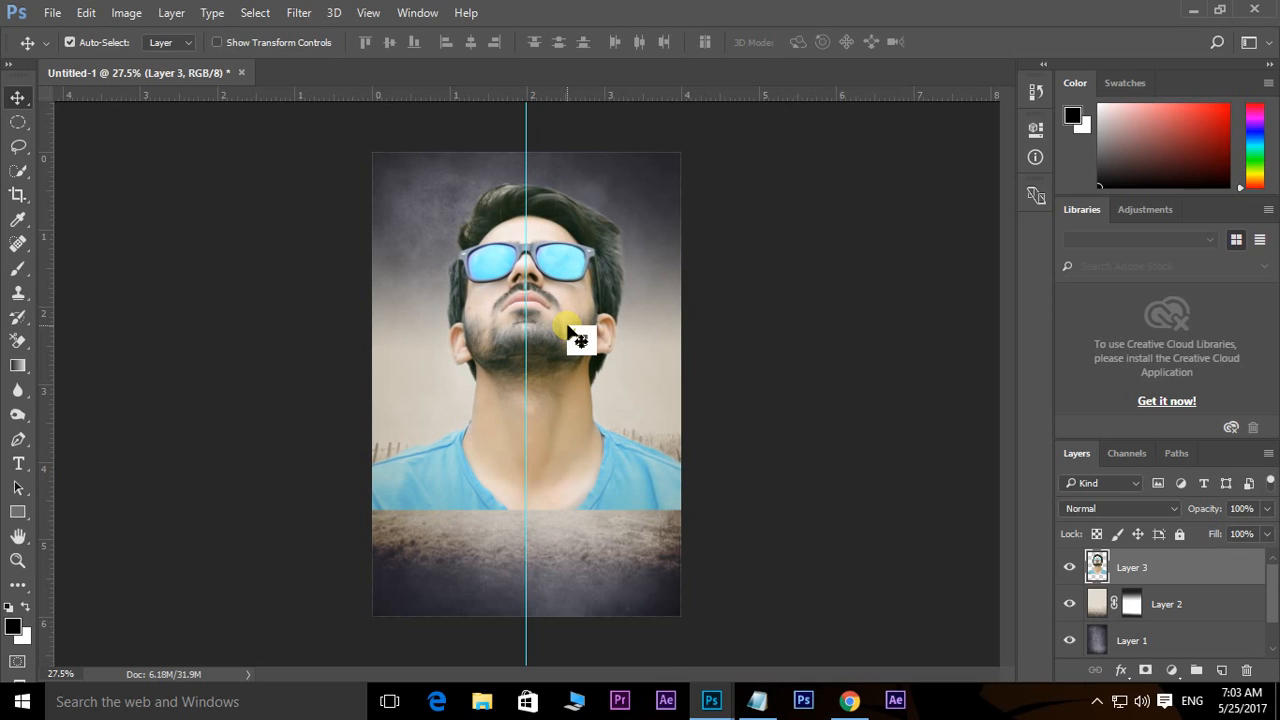
- Move the man slightly down on the canvas and remove the vertical centre guide
drag(558, 442, 592, 475)
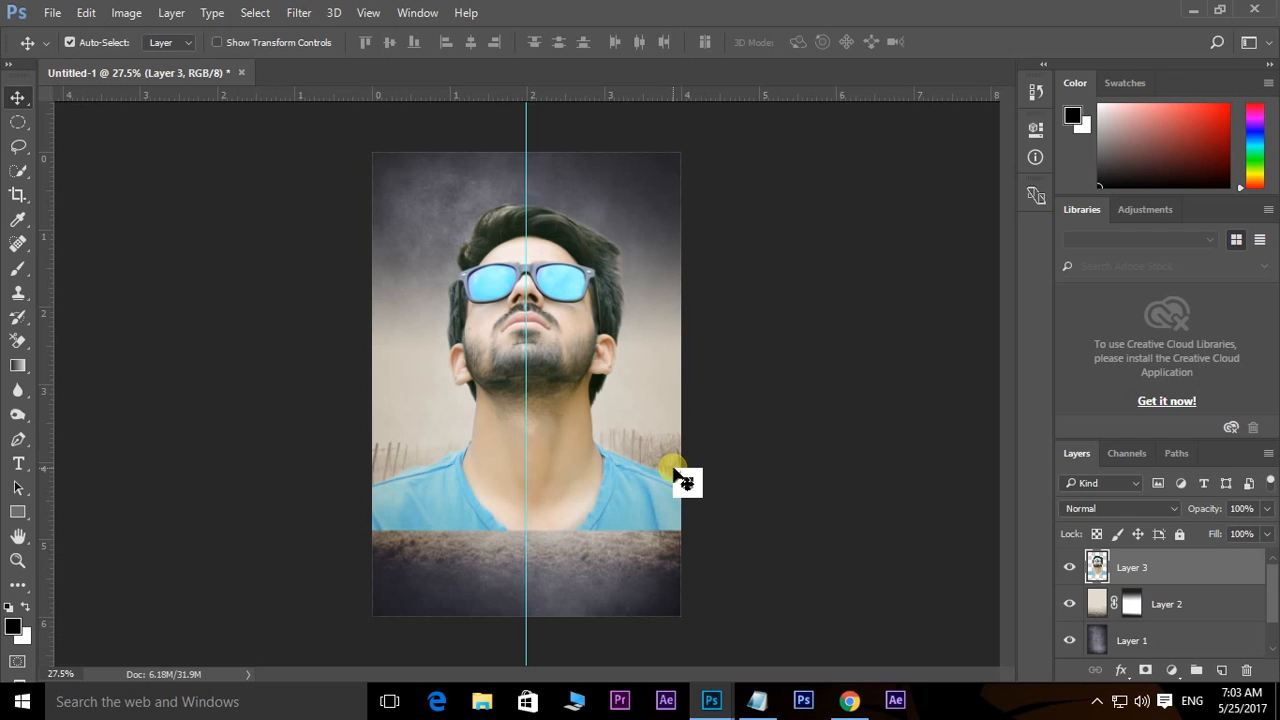
drag(530, 117, 12, 146)
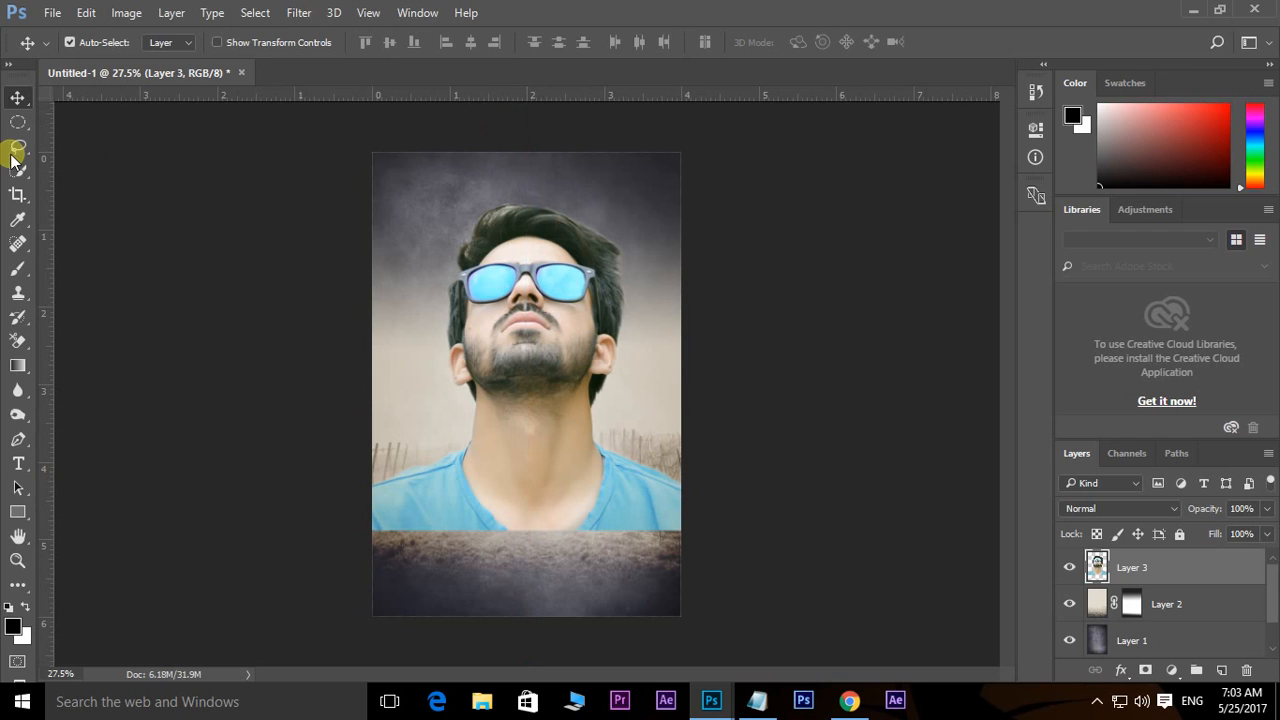
- Apply the Camera Raw filter to the man with Contrast +16, Highlights -100, Shadows +38, Clarity +100 and Vibrance -12
click(301, 13)
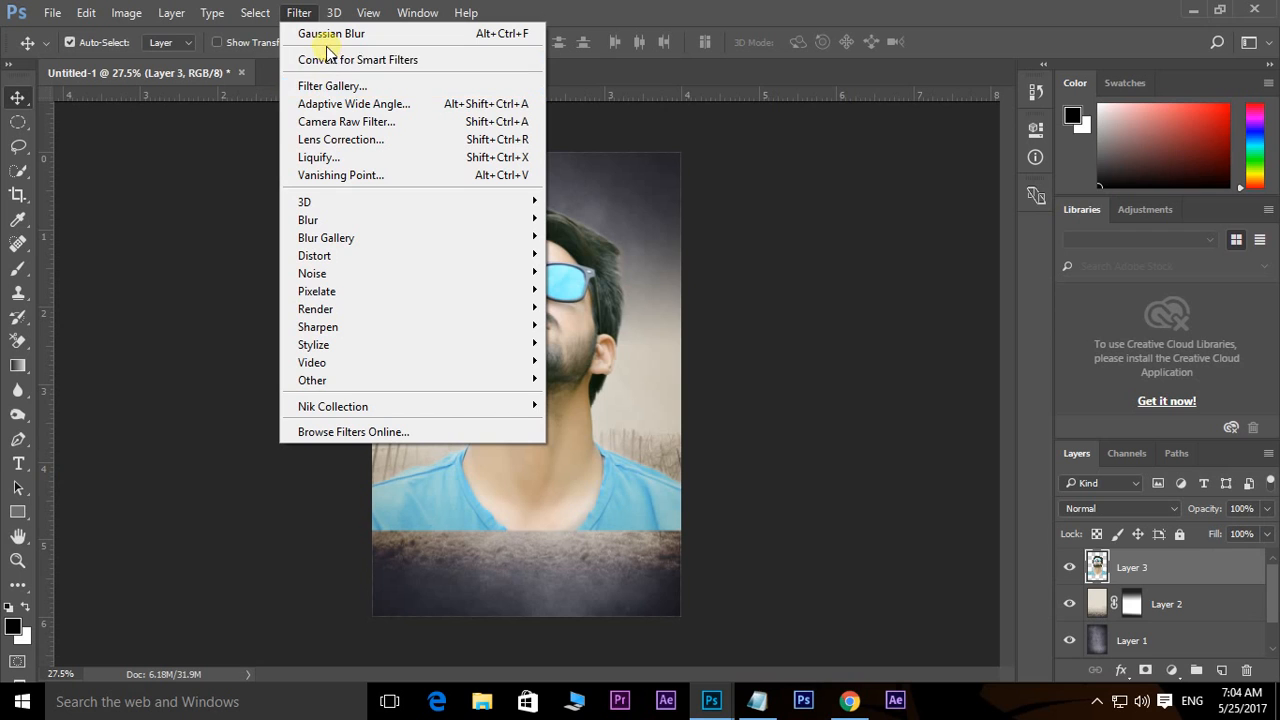
click(322, 122)
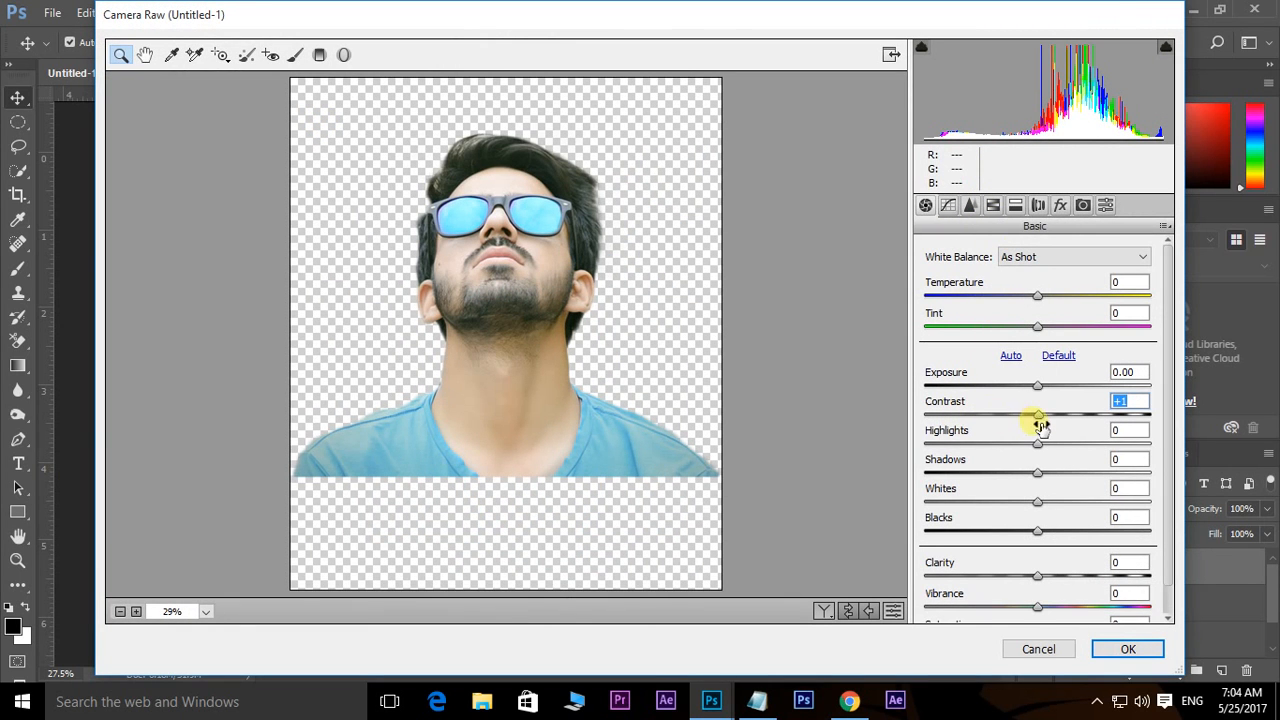
drag(1041, 421, 1056, 415)
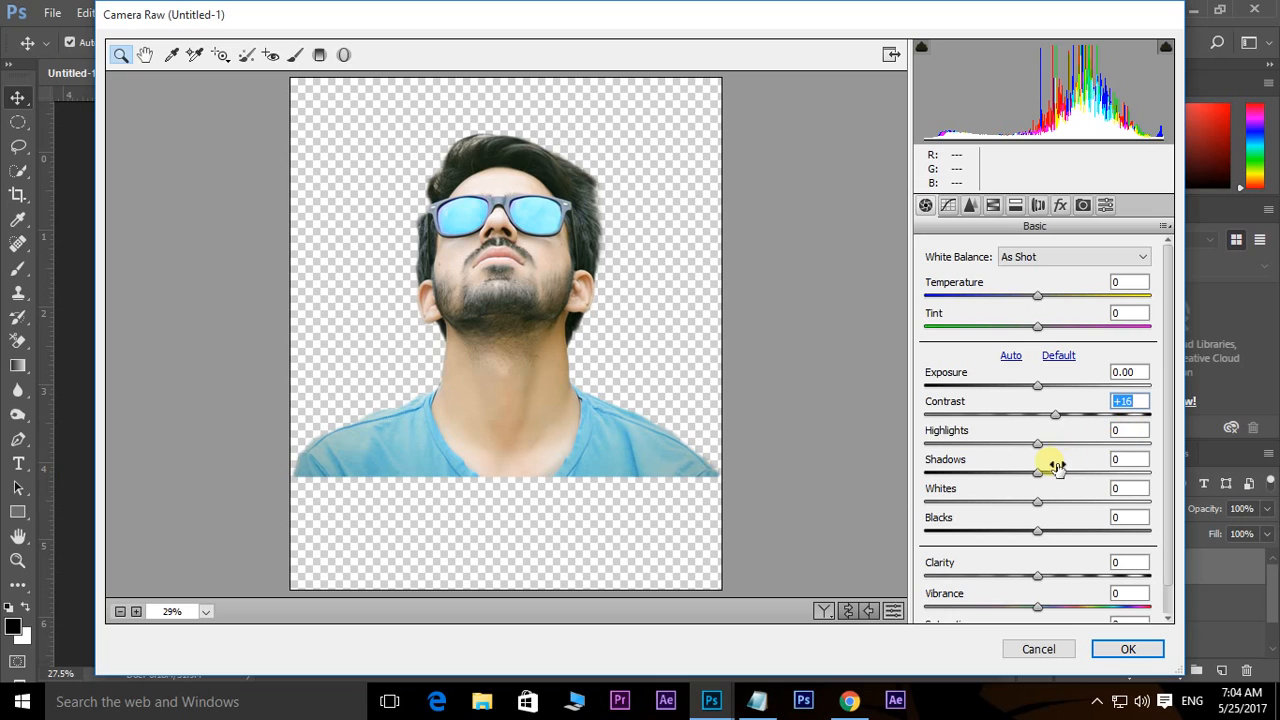
drag(1038, 449, 931, 443)
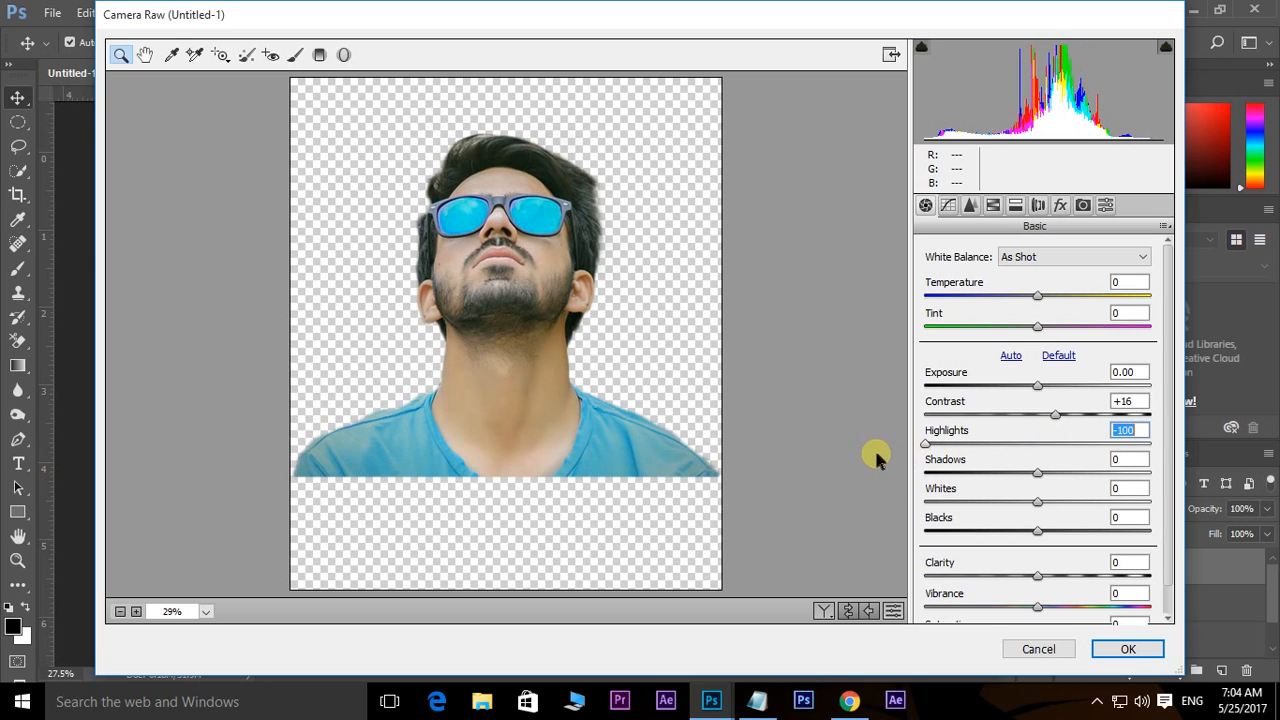
drag(1038, 477, 1081, 477)
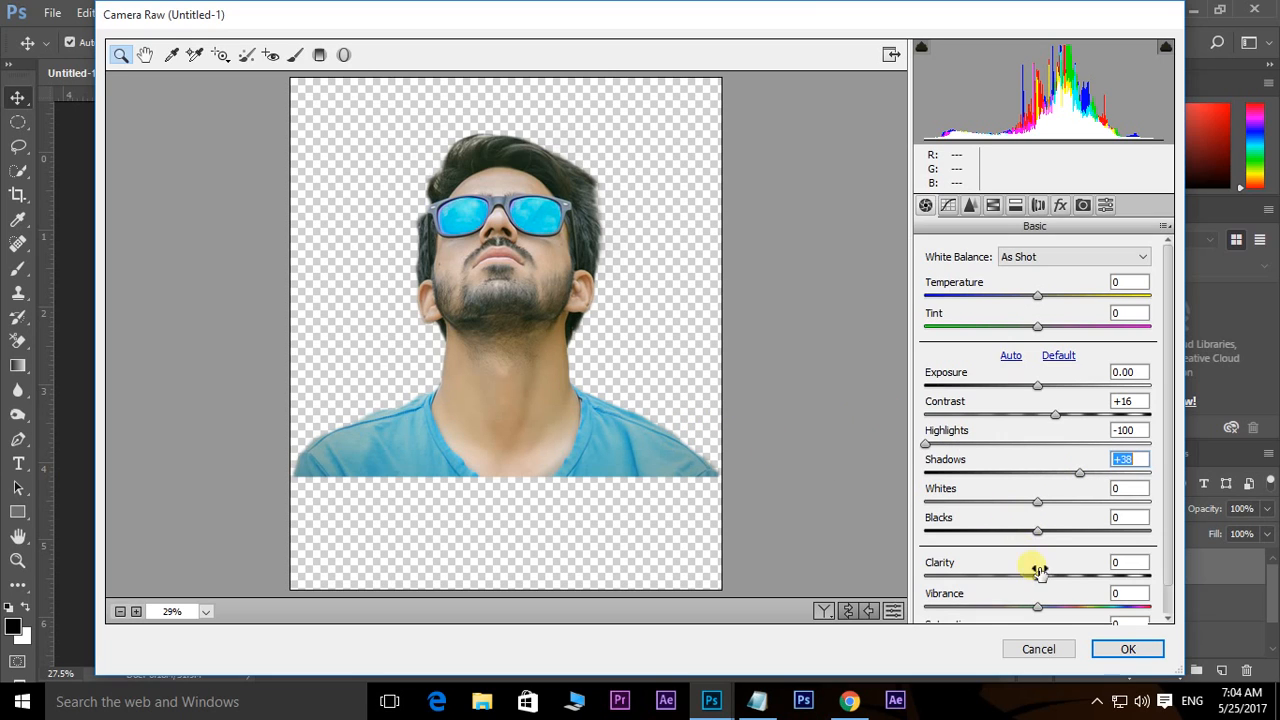
drag(1044, 580, 1163, 577)
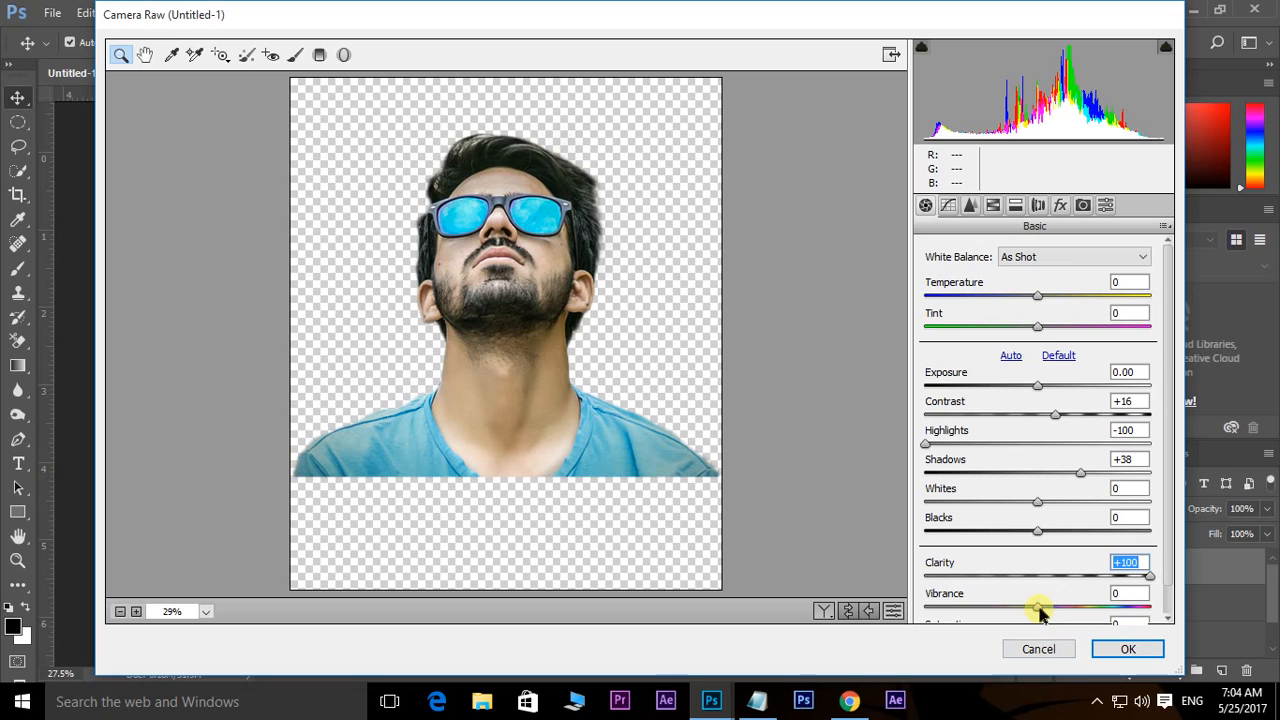
drag(1040, 612, 1029, 613)
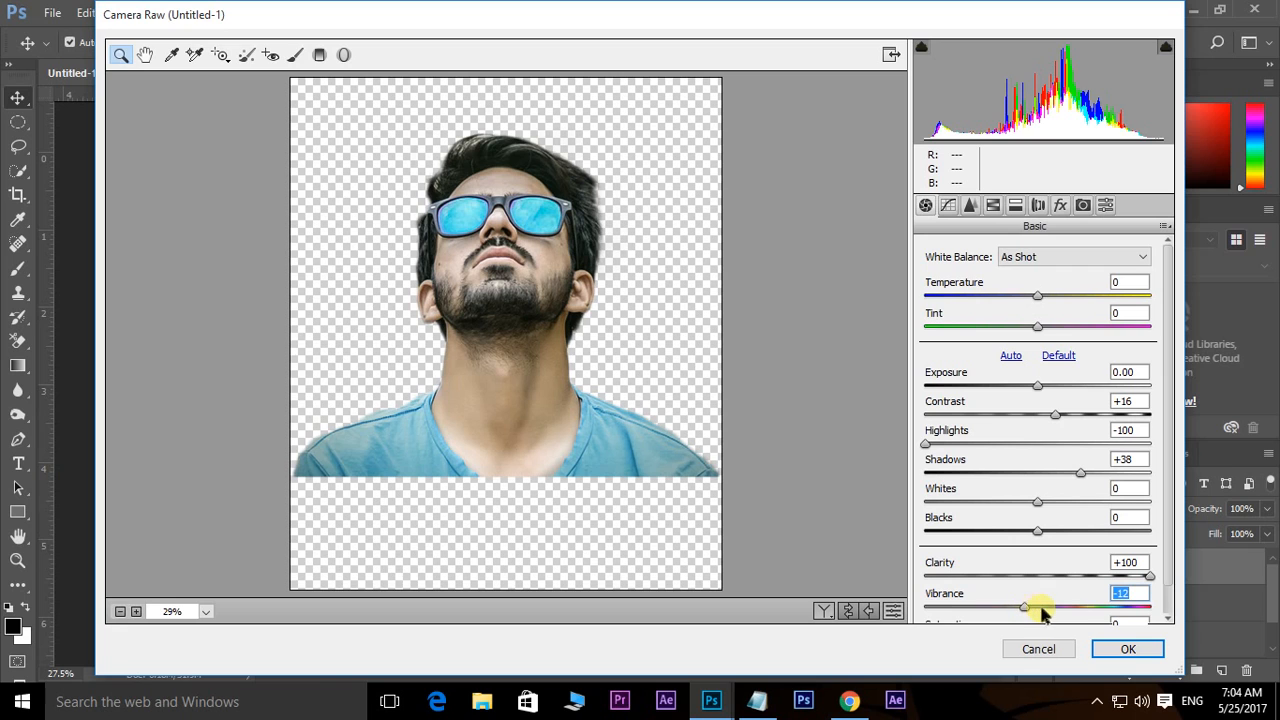
click(1140, 647)
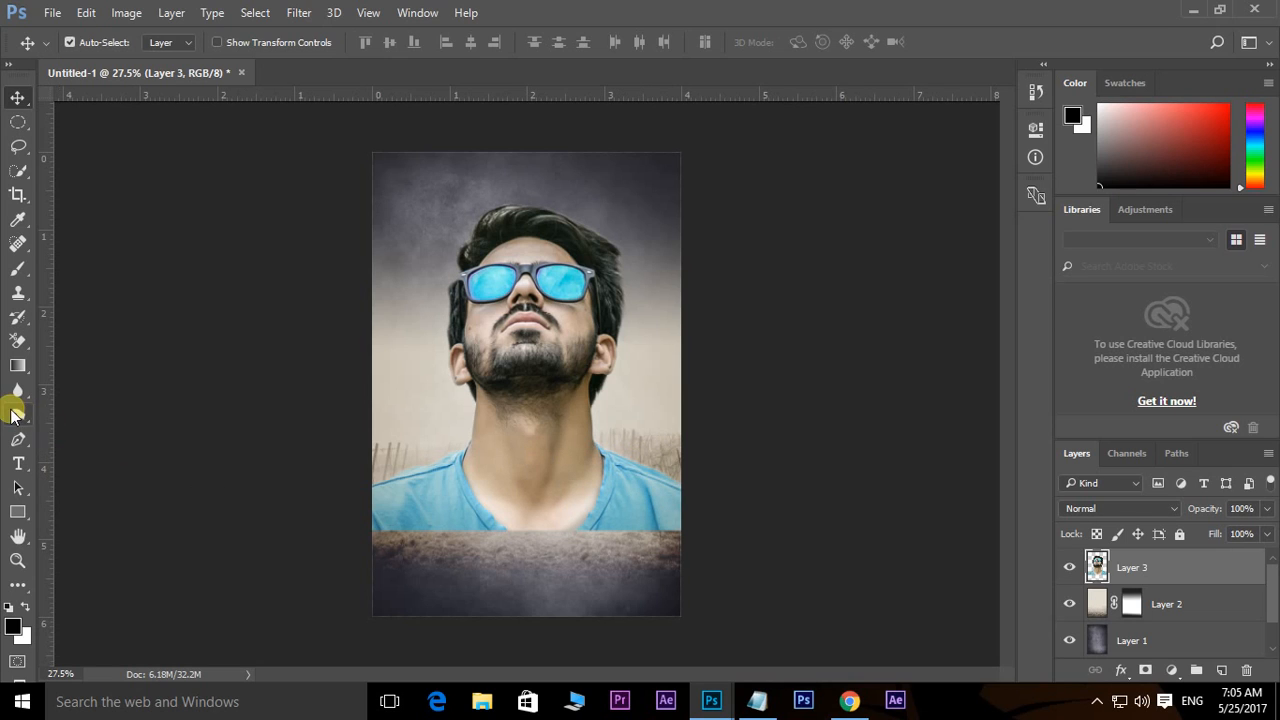
- Darken the man's neck, shirt and face with a soft Burn tool set to Midtones and 50% exposure
click(17, 416)
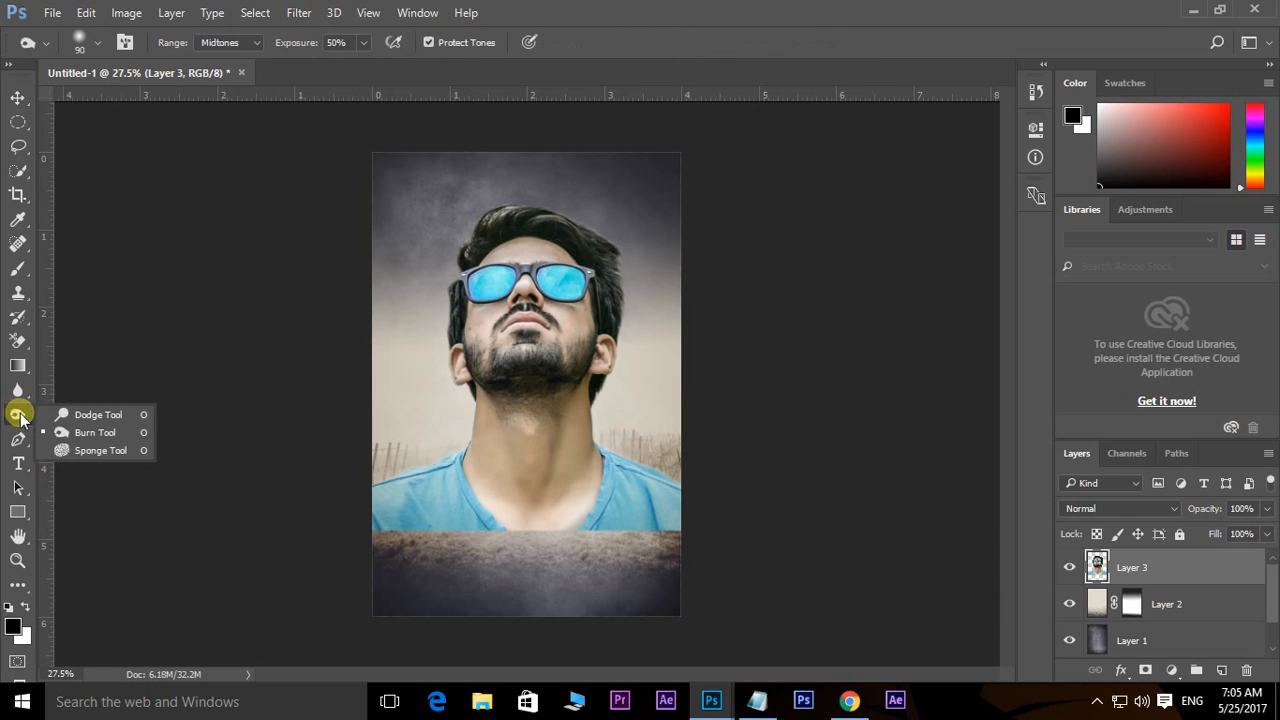
click(80, 420)
drag(516, 441, 523, 446)
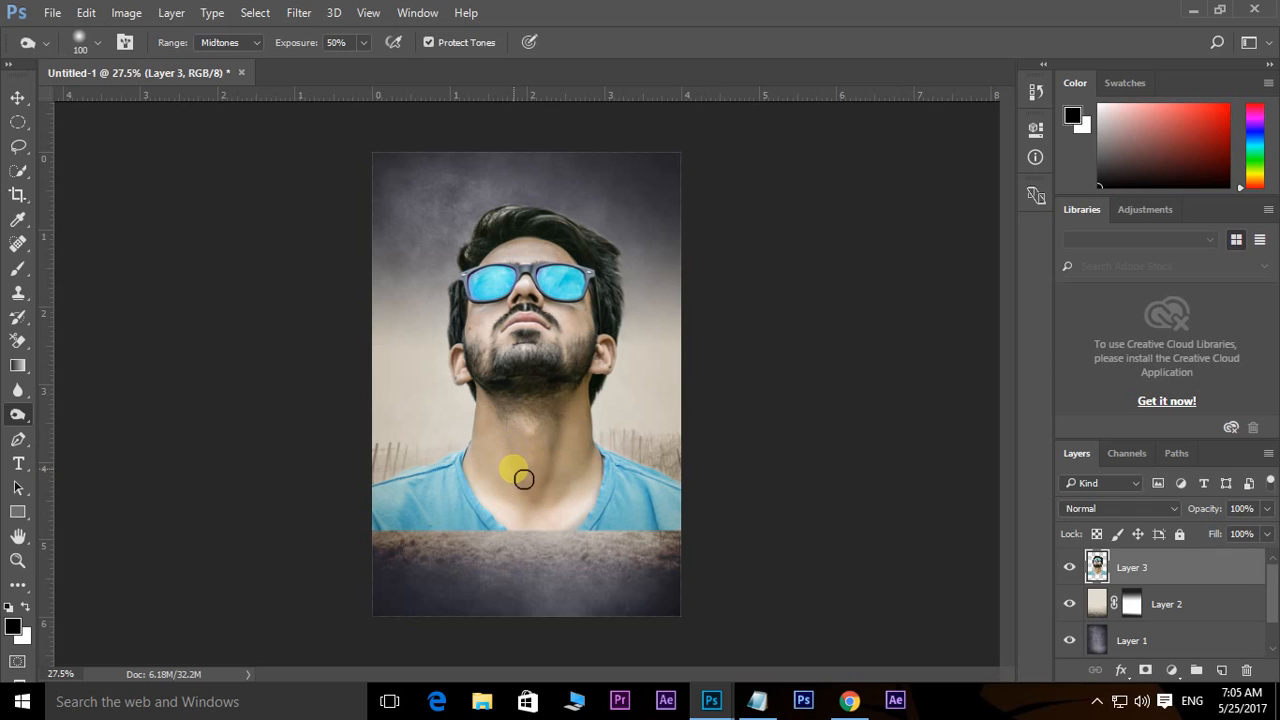
key(bracketright)
key(bracketright)
key(bracketright)
key(bracketright)
key(bracketright)
key(bracketright)
key(bracketright)
key(bracketright)
key(bracketright)
key(bracketright)
key(bracketright)
key(bracketleft)
key(bracketleft)
key(bracketleft)
key(bracketleft)
key(bracketleft)
key(bracketleft)
mouse_move(479, 530)
mouse_down()
mouse_move(451, 496)
mouse_move(420, 523)
mouse_move(532, 540)
mouse_up()
mouse_move(630, 535)
mouse_down()
mouse_move(700, 539)
mouse_move(660, 539)
mouse_move(649, 501)
mouse_move(636, 516)
mouse_move(595, 442)
mouse_move(588, 523)
mouse_move(551, 530)
mouse_move(533, 463)
mouse_move(531, 518)
mouse_move(564, 550)
mouse_move(543, 441)
mouse_move(491, 342)
mouse_move(493, 372)
mouse_move(511, 387)
mouse_move(561, 396)
mouse_move(608, 364)
mouse_move(655, 295)
mouse_move(575, 280)
mouse_move(592, 266)
mouse_move(585, 254)
mouse_move(540, 268)
mouse_up()
- Erase the hard lower edge of the man's shirt with a soft 150 px eraser to blend it into the ground
key(e)
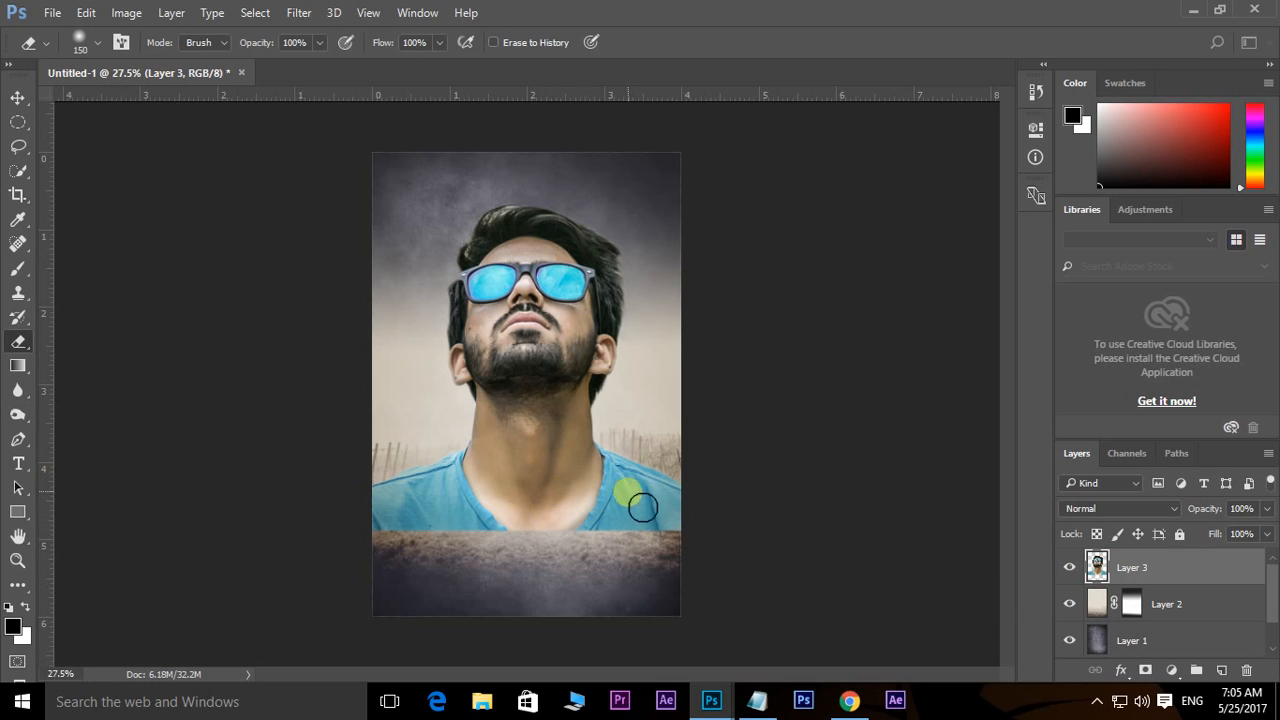
click(20, 341)
click(86, 340)
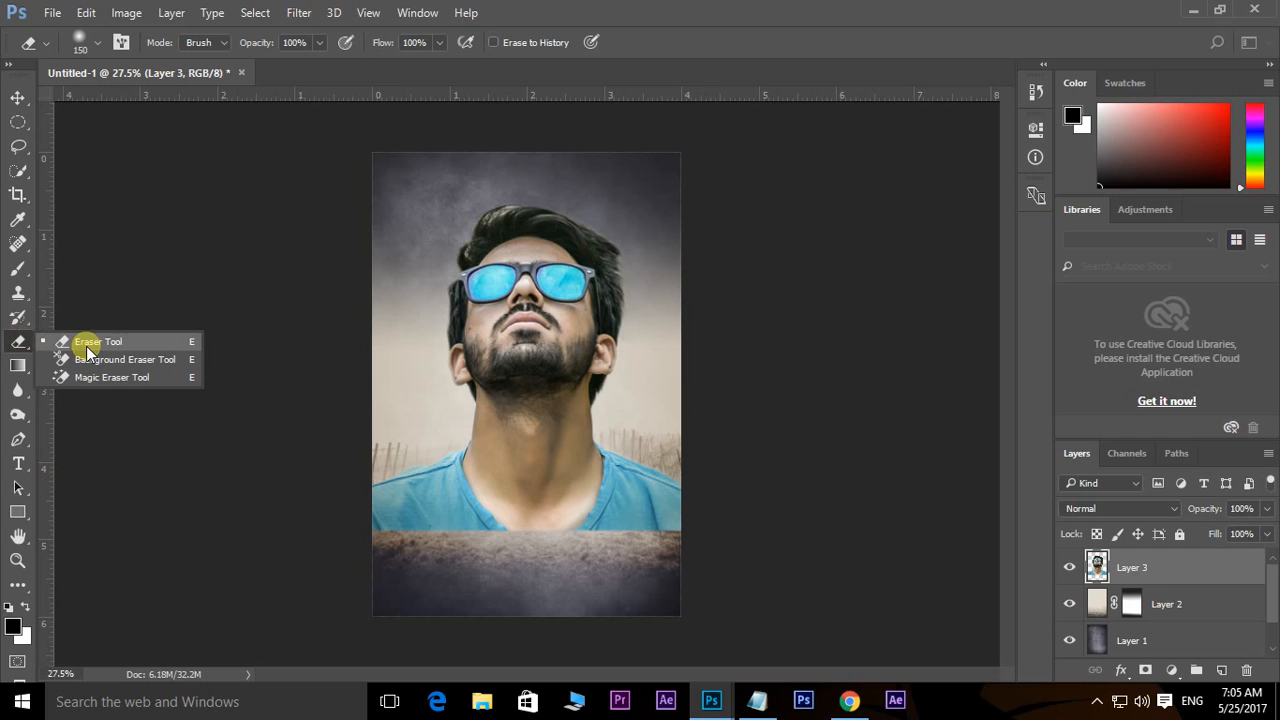
click(94, 43)
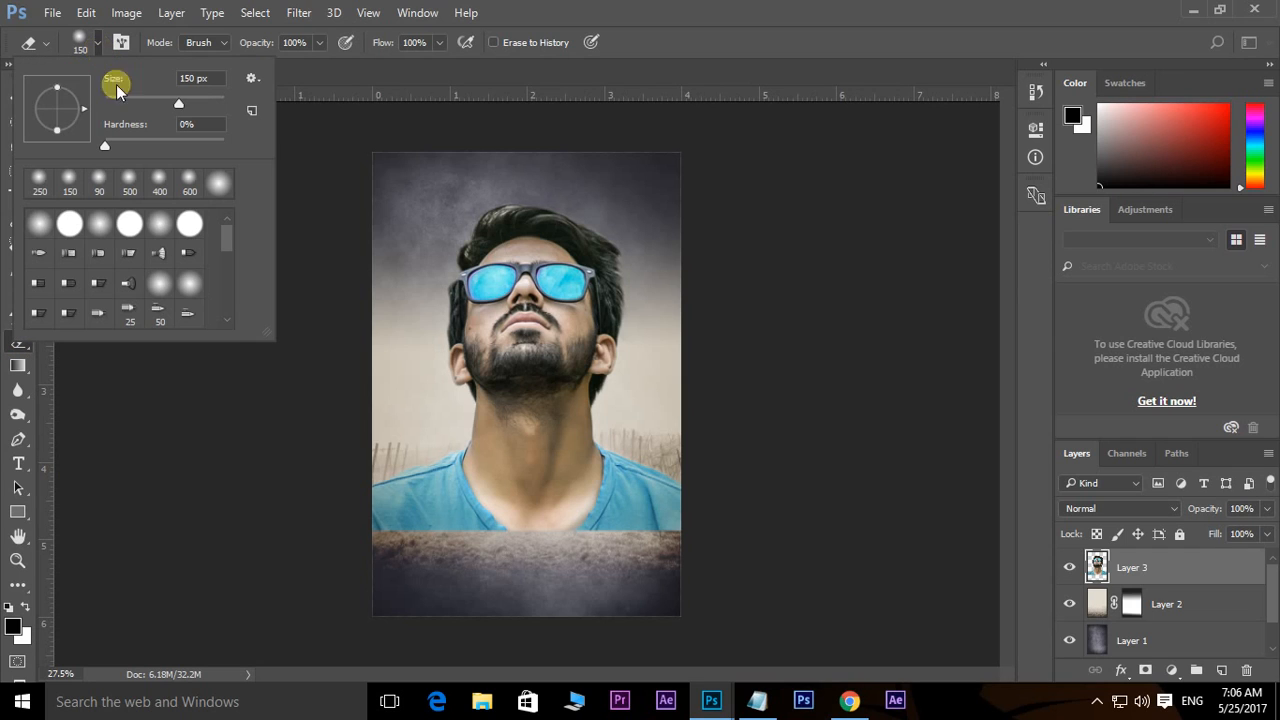
double_click(110, 228)
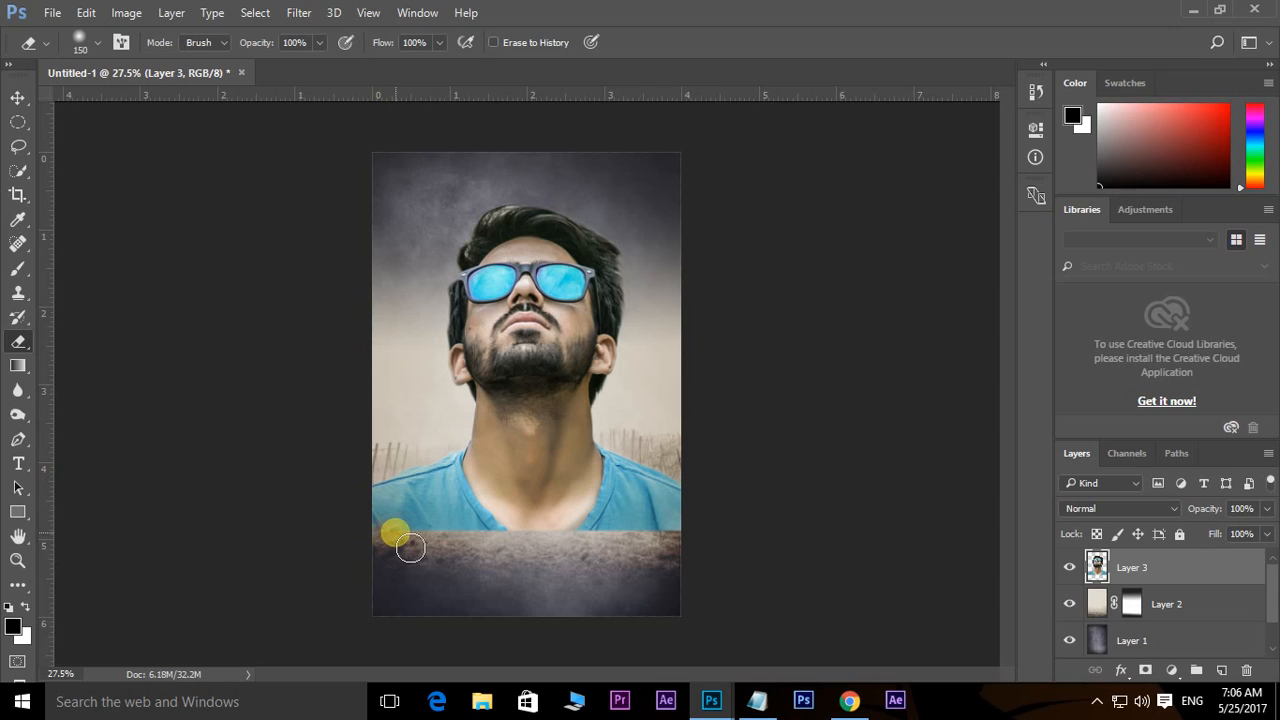
mouse_move(410, 548)
mouse_down()
mouse_move(714, 543)
mouse_move(421, 553)
mouse_move(355, 542)
mouse_move(670, 548)
mouse_move(721, 534)
mouse_move(601, 553)
mouse_move(375, 535)
mouse_move(764, 561)
mouse_move(619, 504)
mouse_move(646, 490)
mouse_up()
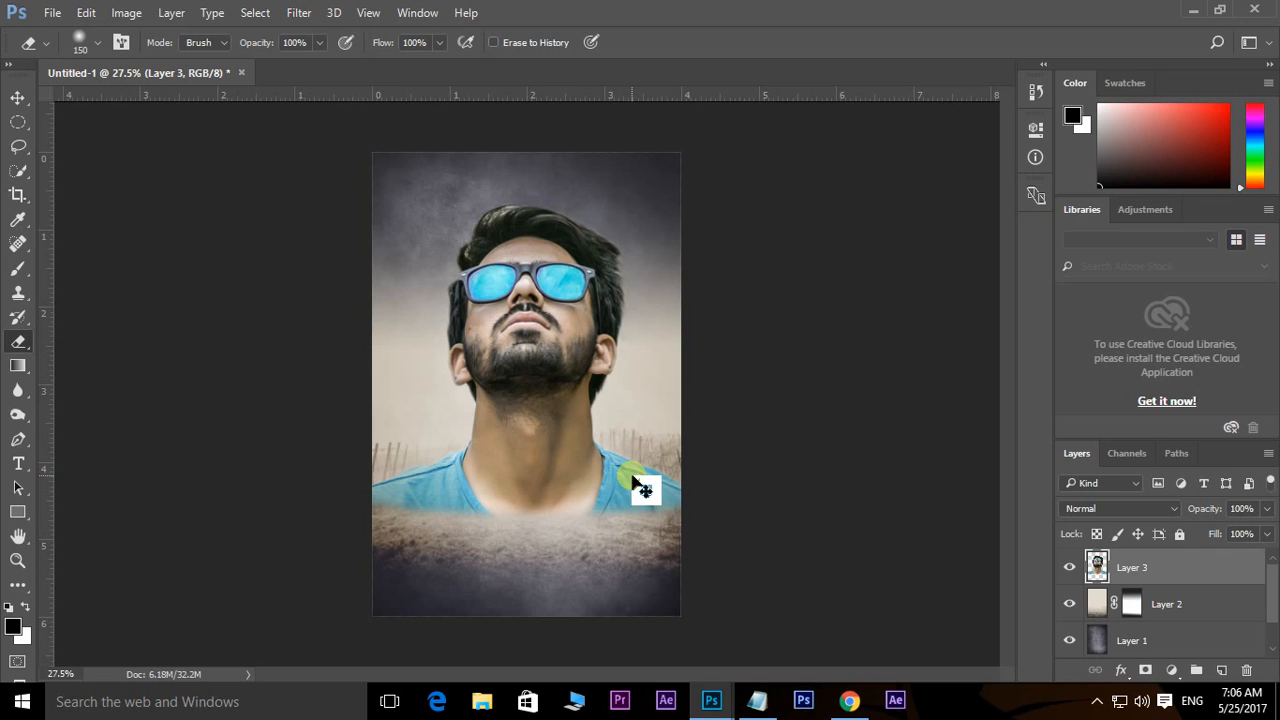
- Add a new layer above the man and draw a circular selection centred over his forehead and sunglasses
key(ctrl+shift+n)
key(Return)
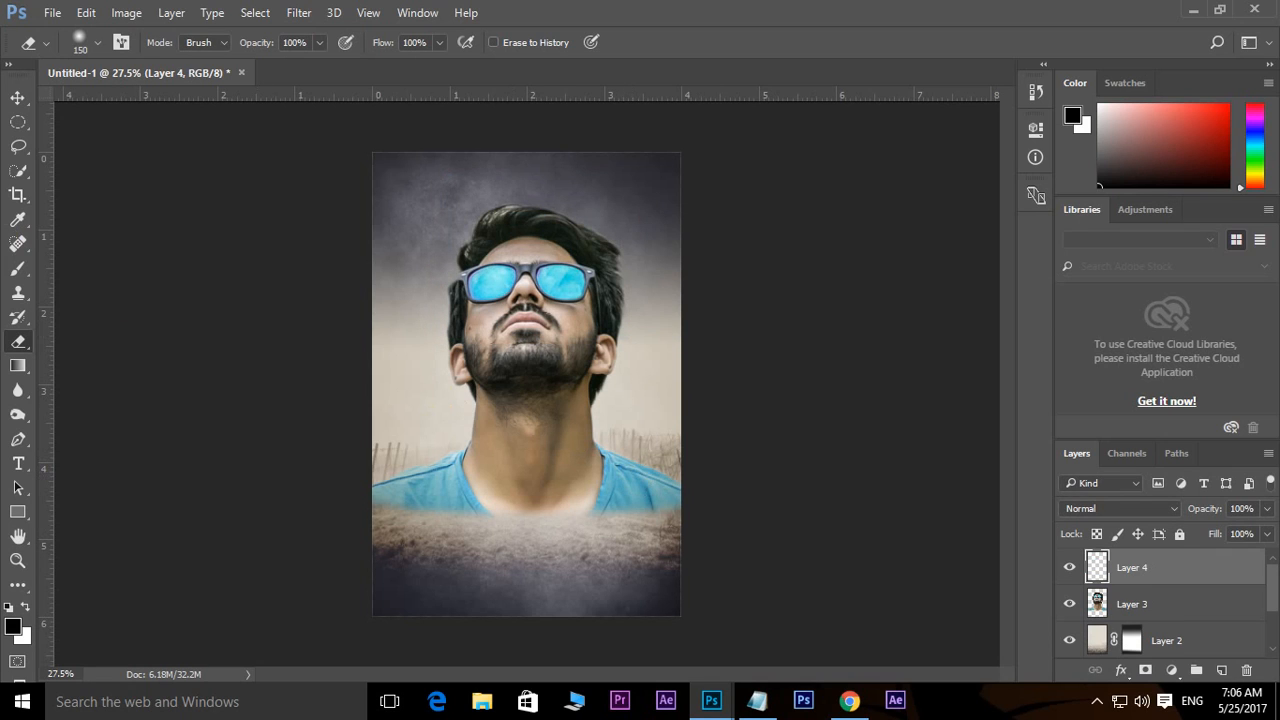
click(19, 125)
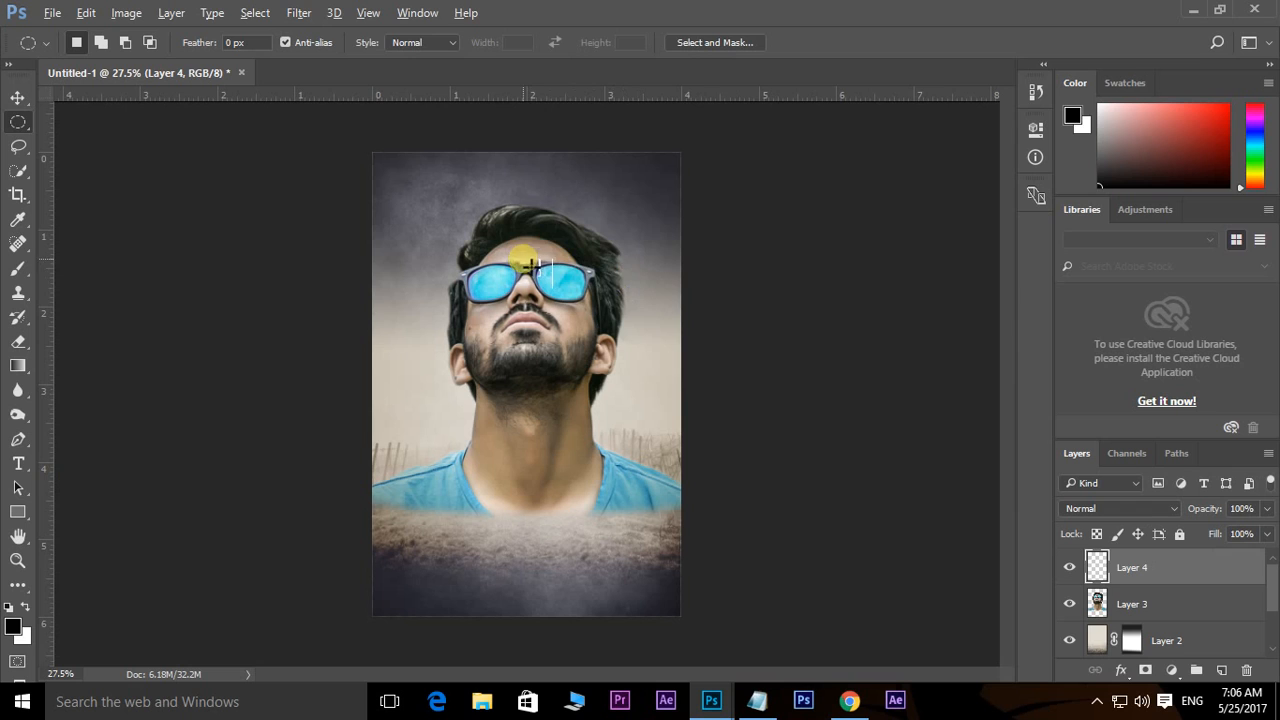
mouse_move(525, 258)
mouse_down()
mouse_move(686, 355)
mouse_move(606, 323)
mouse_up()
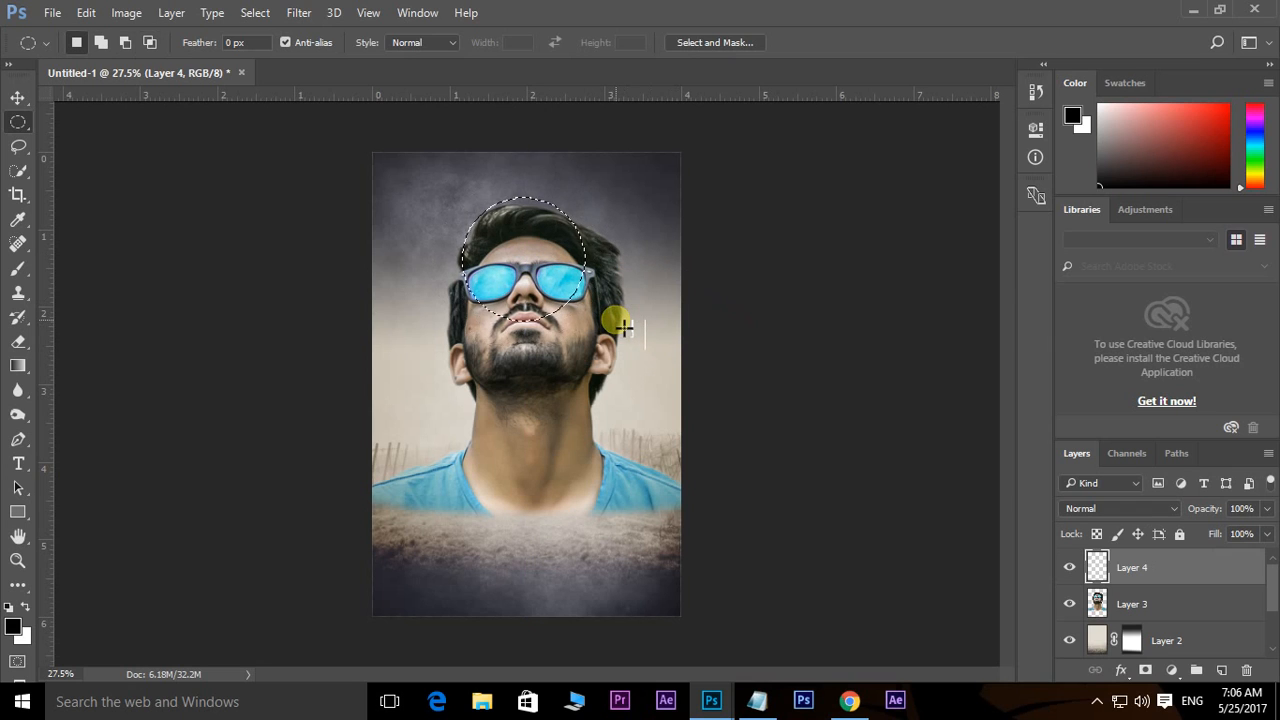
- Set the foreground colour to orange fb9f00, fill the circular selection with it and deselect
click(12, 628)
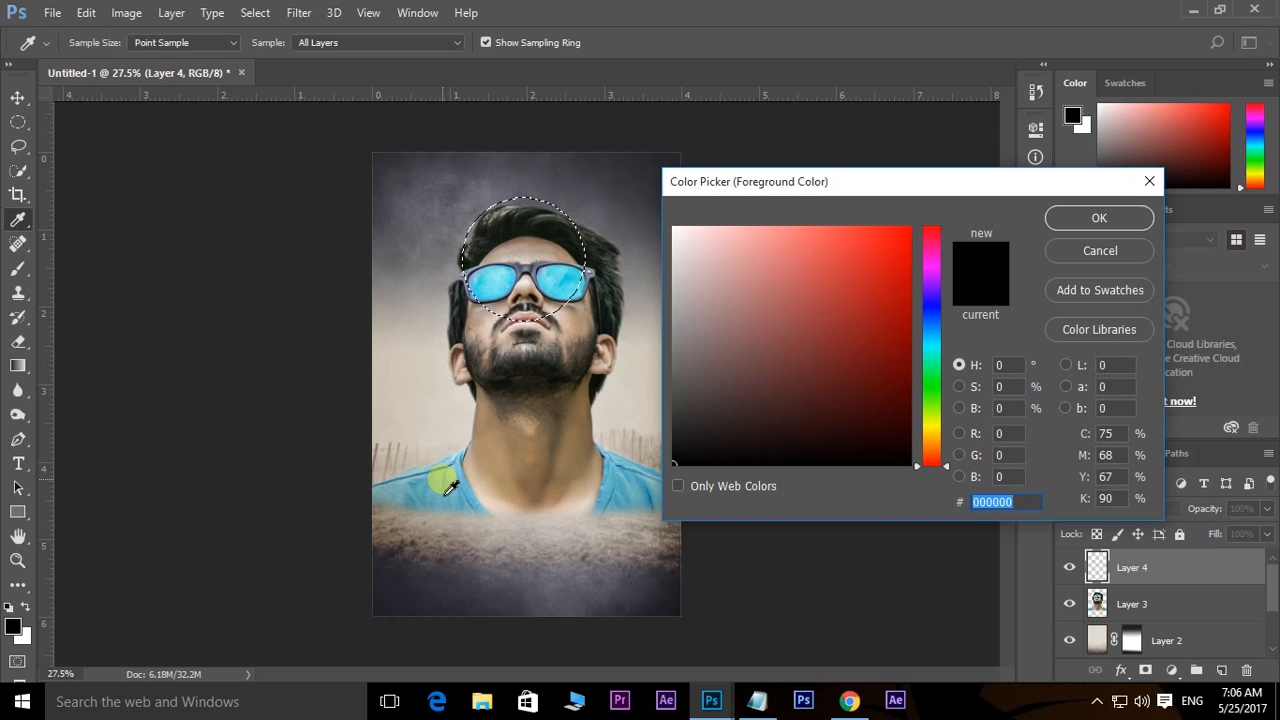
click(450, 487)
click(505, 282)
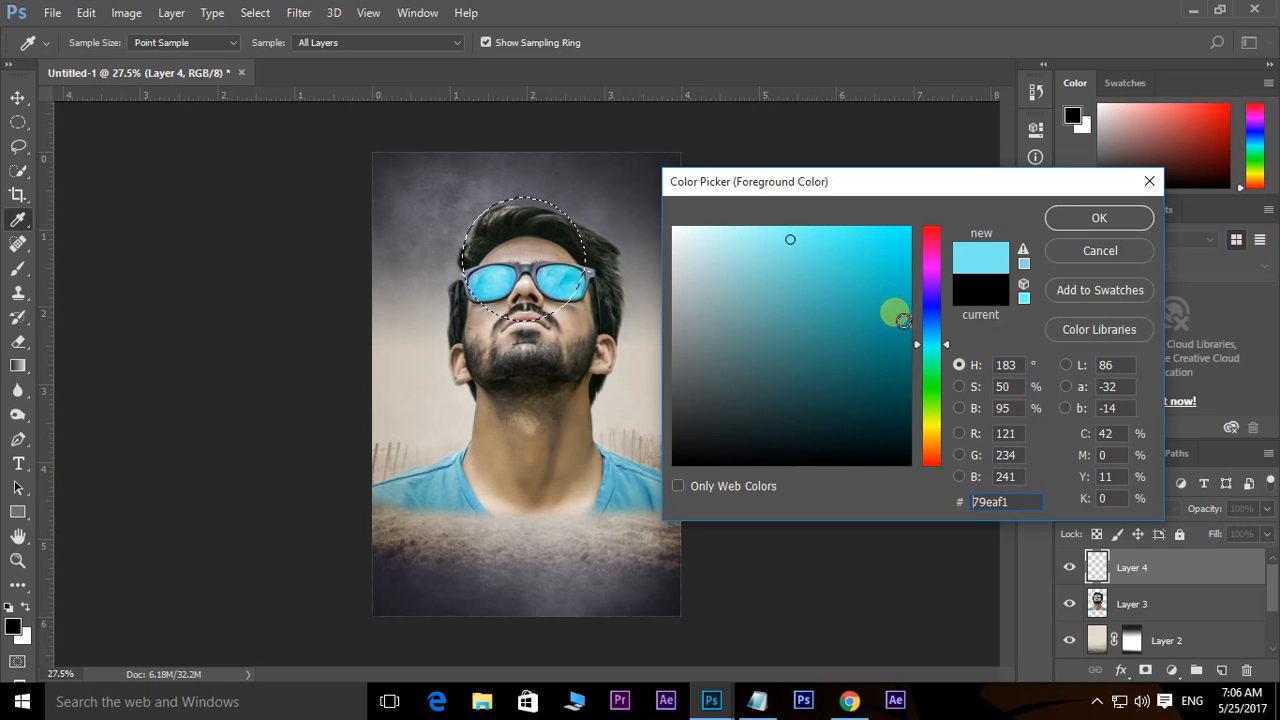
click(938, 440)
mouse_move(875, 265)
mouse_down()
mouse_move(906, 240)
mouse_move(947, 234)
mouse_up()
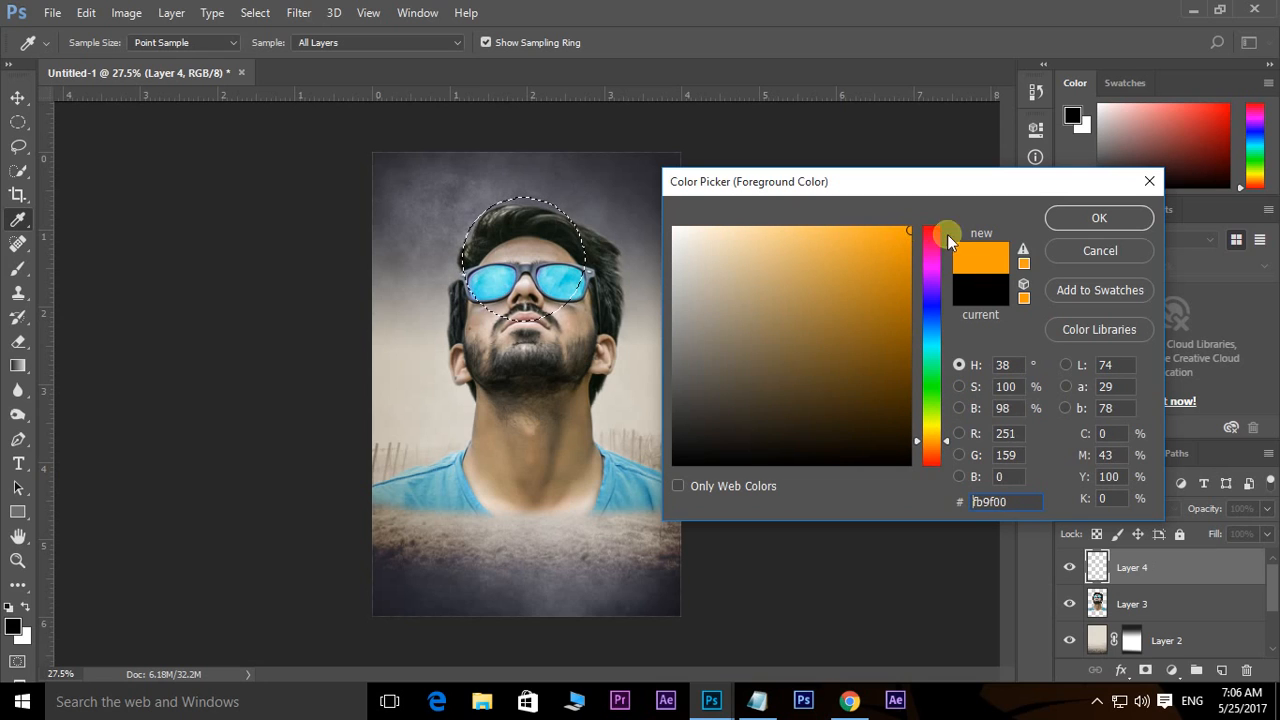
click(1117, 219)
key(m)
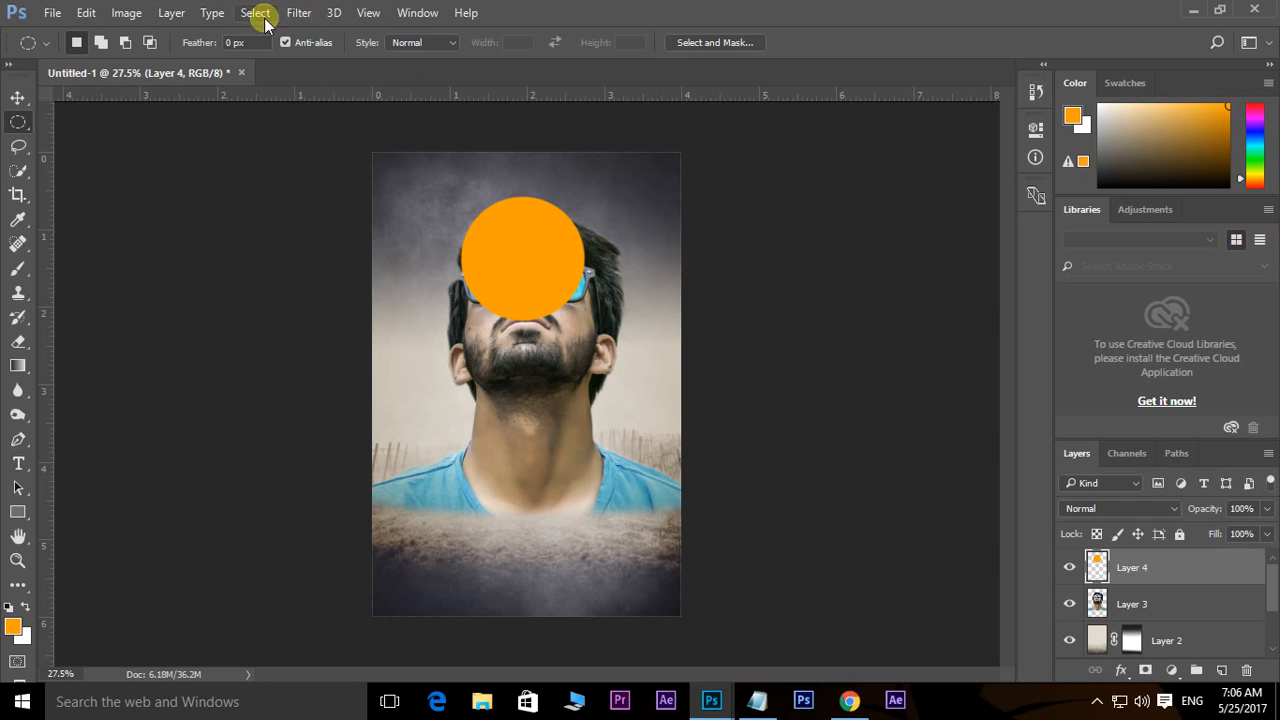
- Apply a Gaussian Blur with a radius of 240.1 pixels to the orange circle on Layer 4
click(299, 12)
mouse_move(323, 219)
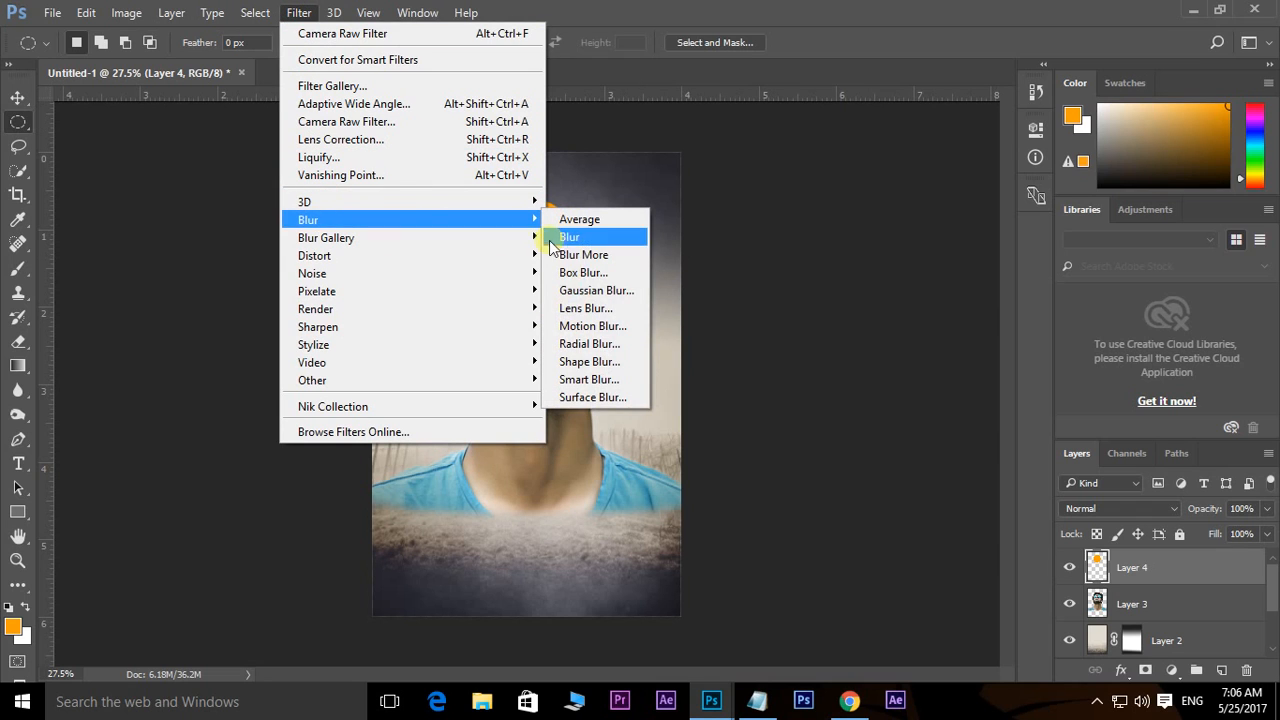
click(594, 291)
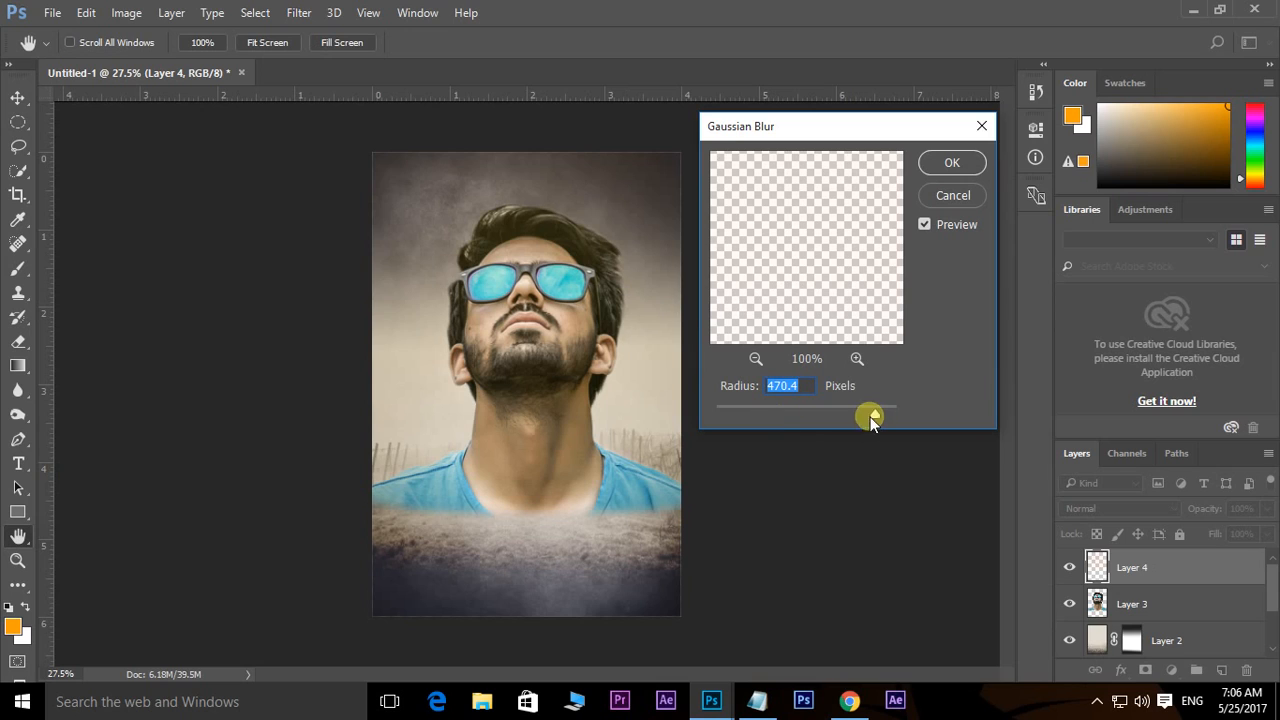
mouse_move(835, 274)
mouse_down()
mouse_move(812, 316)
mouse_move(828, 249)
mouse_up()
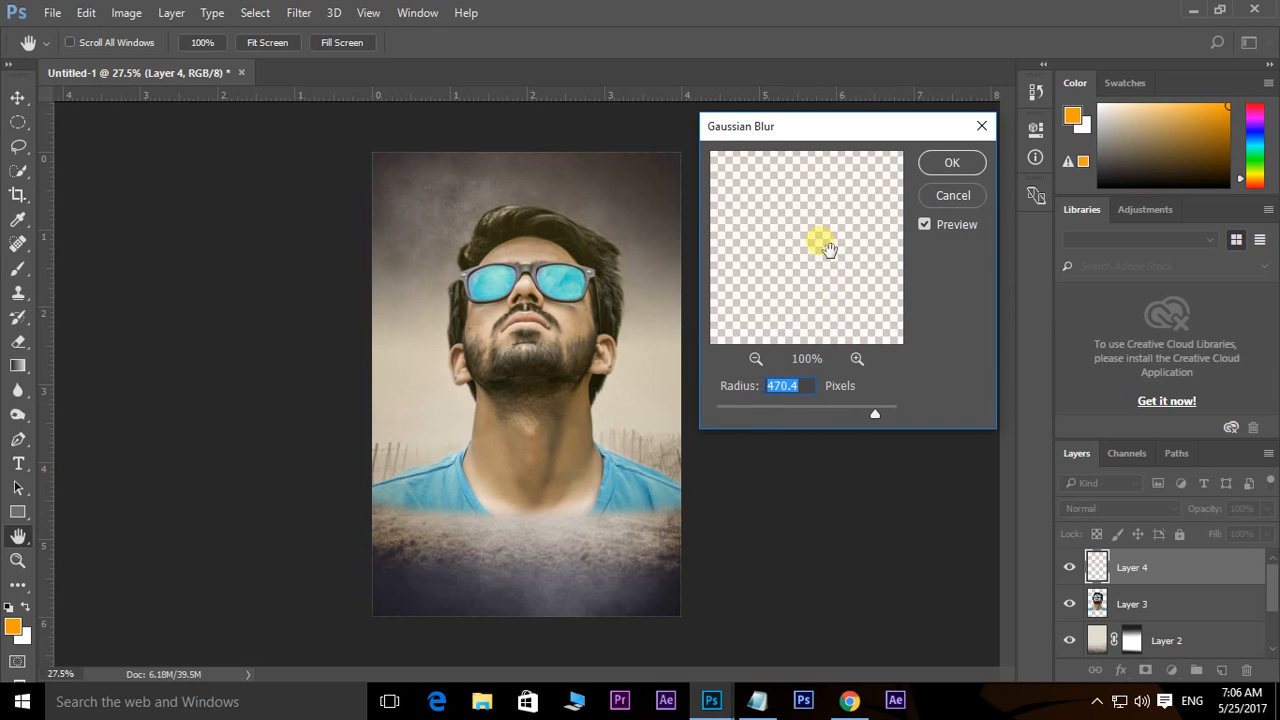
mouse_move(871, 411)
mouse_down()
mouse_move(851, 414)
mouse_move(866, 409)
mouse_up()
click(952, 163)
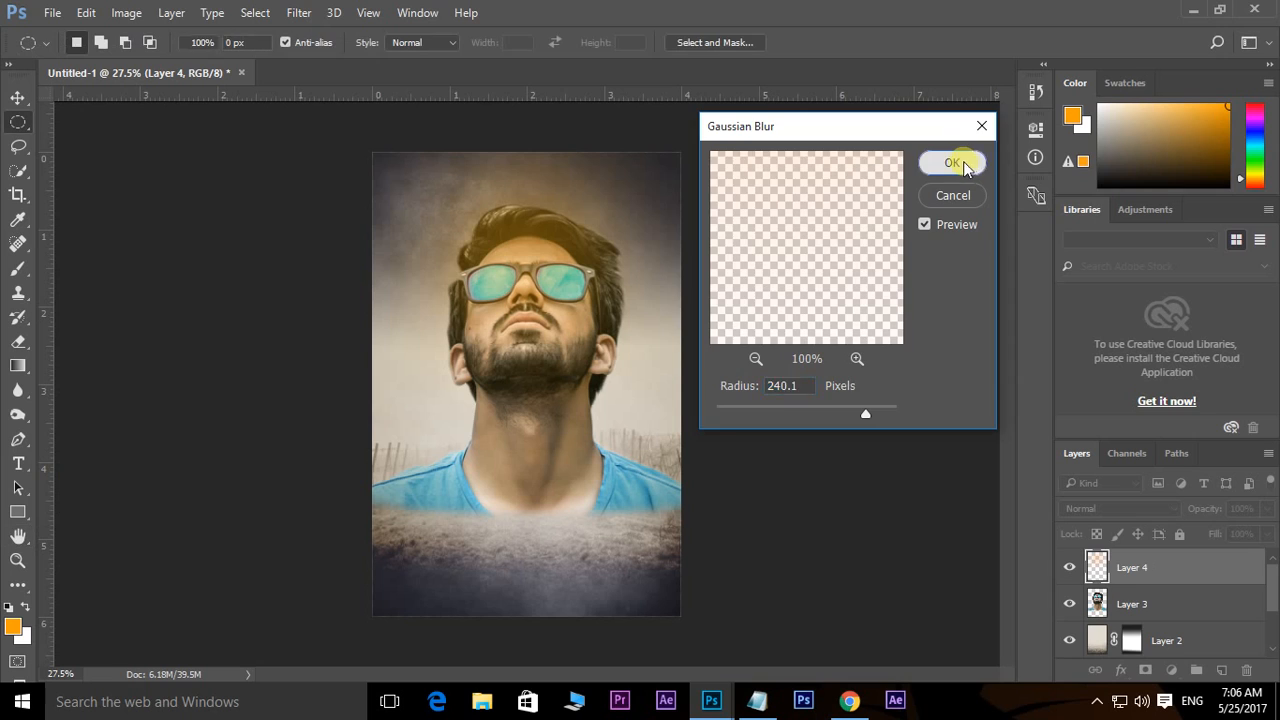
- Enlarge the blurred orange glow with Free Transform so it spreads over the man and the background around him
click(18, 97)
drag(473, 246, 711, 141)
key(ctrl+t)
key(Return)
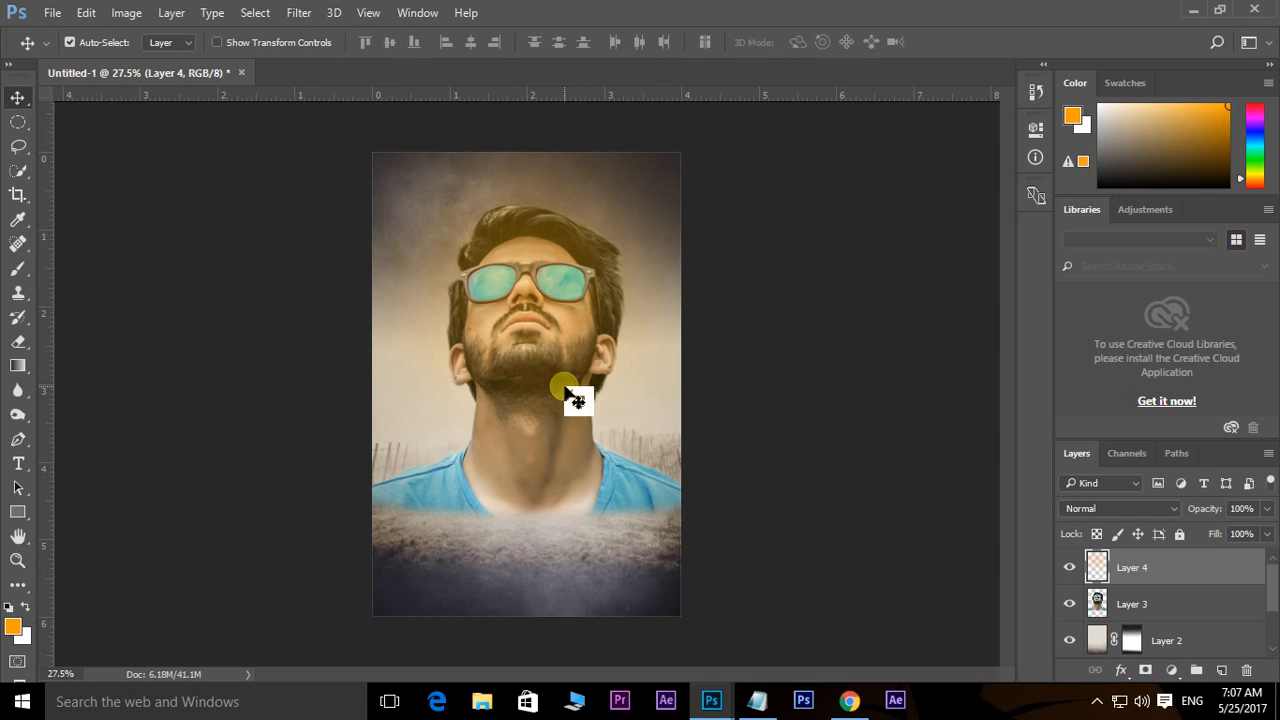
- Erase the orange glow from the man's face, sunglasses and hair with a soft 200 px eraser
key(e)
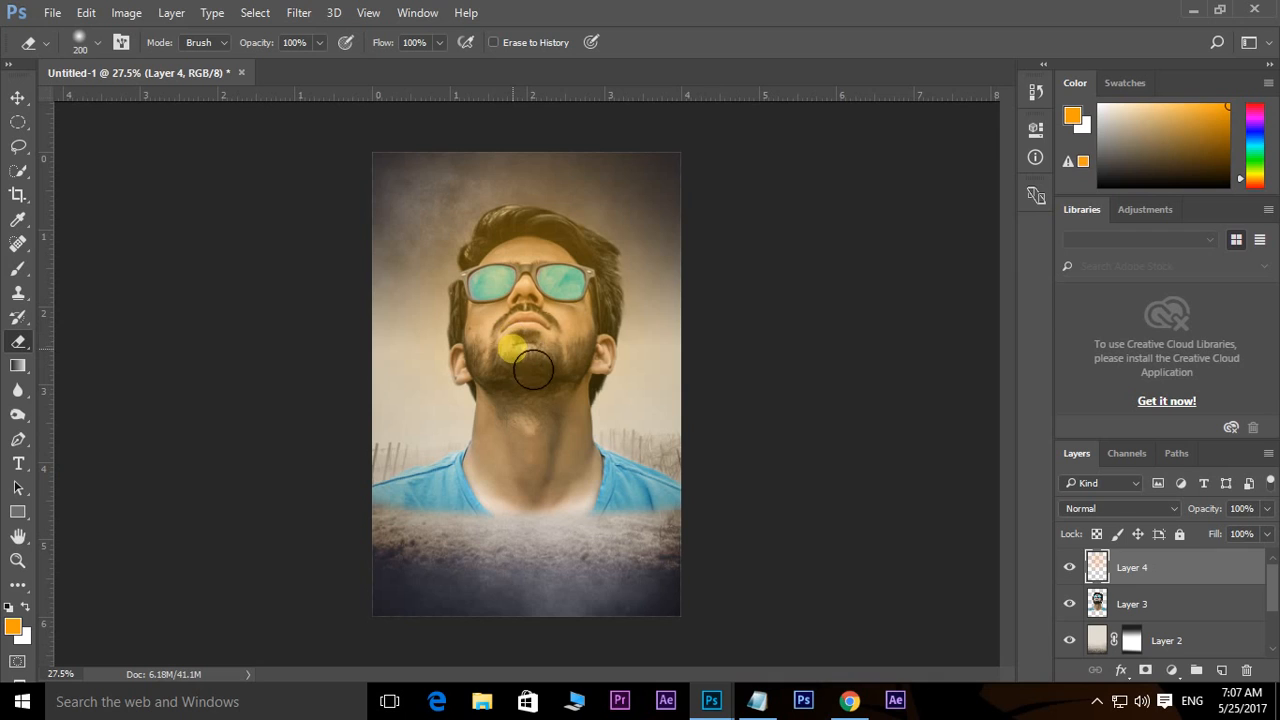
mouse_move(533, 370)
mouse_down()
mouse_move(514, 386)
mouse_move(491, 366)
mouse_move(484, 330)
mouse_move(579, 345)
mouse_move(612, 295)
mouse_move(570, 288)
mouse_move(530, 315)
mouse_move(476, 285)
mouse_move(510, 255)
mouse_move(575, 260)
mouse_move(527, 265)
mouse_move(506, 245)
mouse_move(540, 250)
mouse_move(528, 236)
mouse_move(604, 275)
mouse_move(562, 272)
mouse_move(567, 253)
mouse_move(569, 336)
mouse_up()
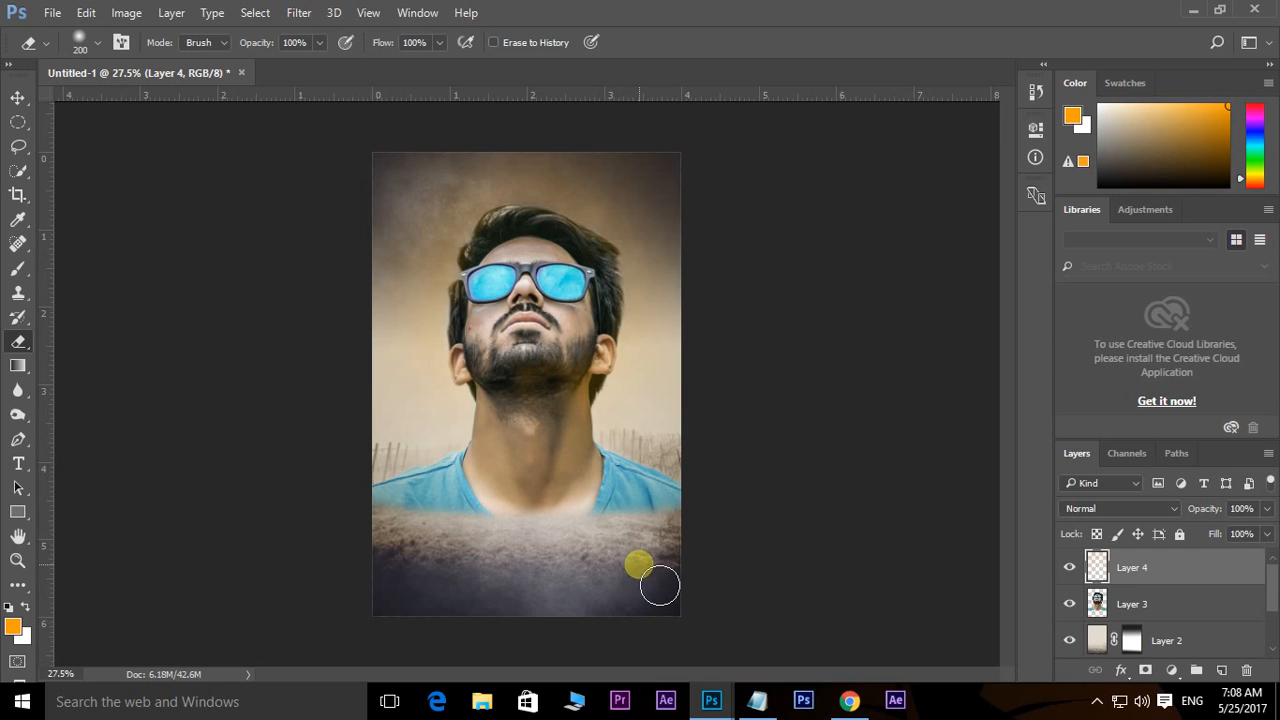
key(v)
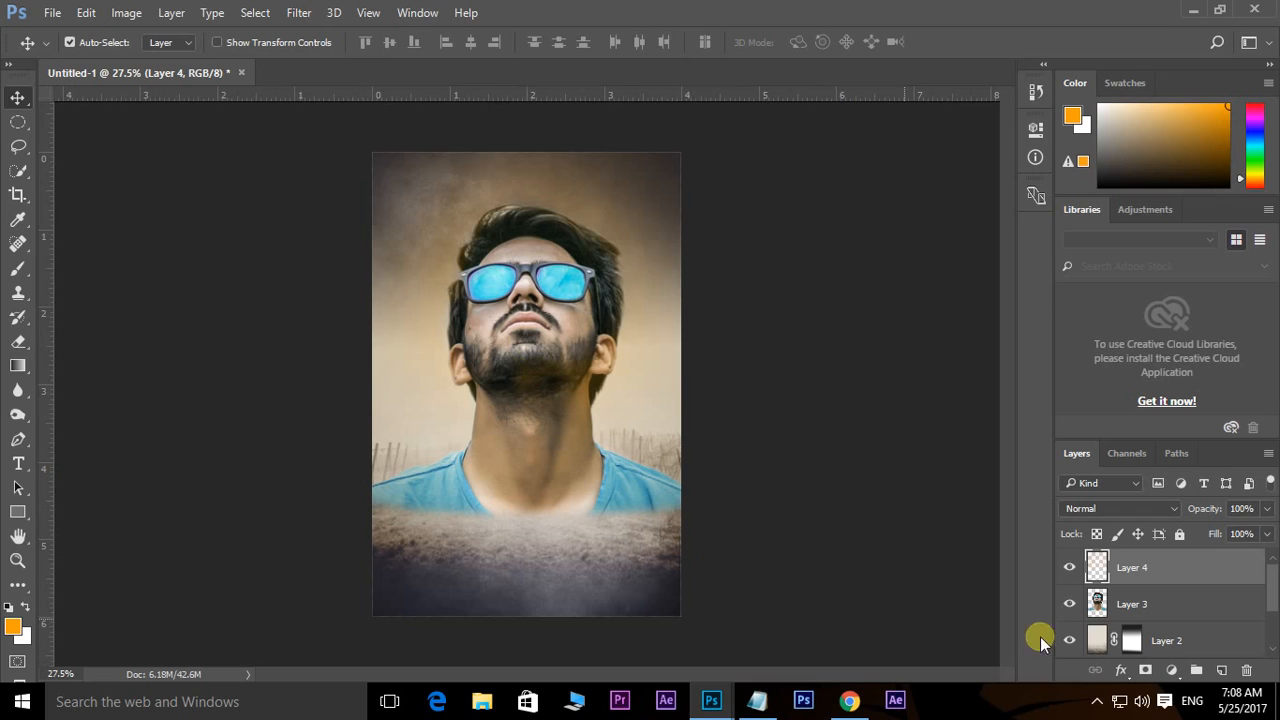
- Set the blend mode of the man's layer, Layer 3, to Overlay
click(1165, 604)
click(1147, 510)
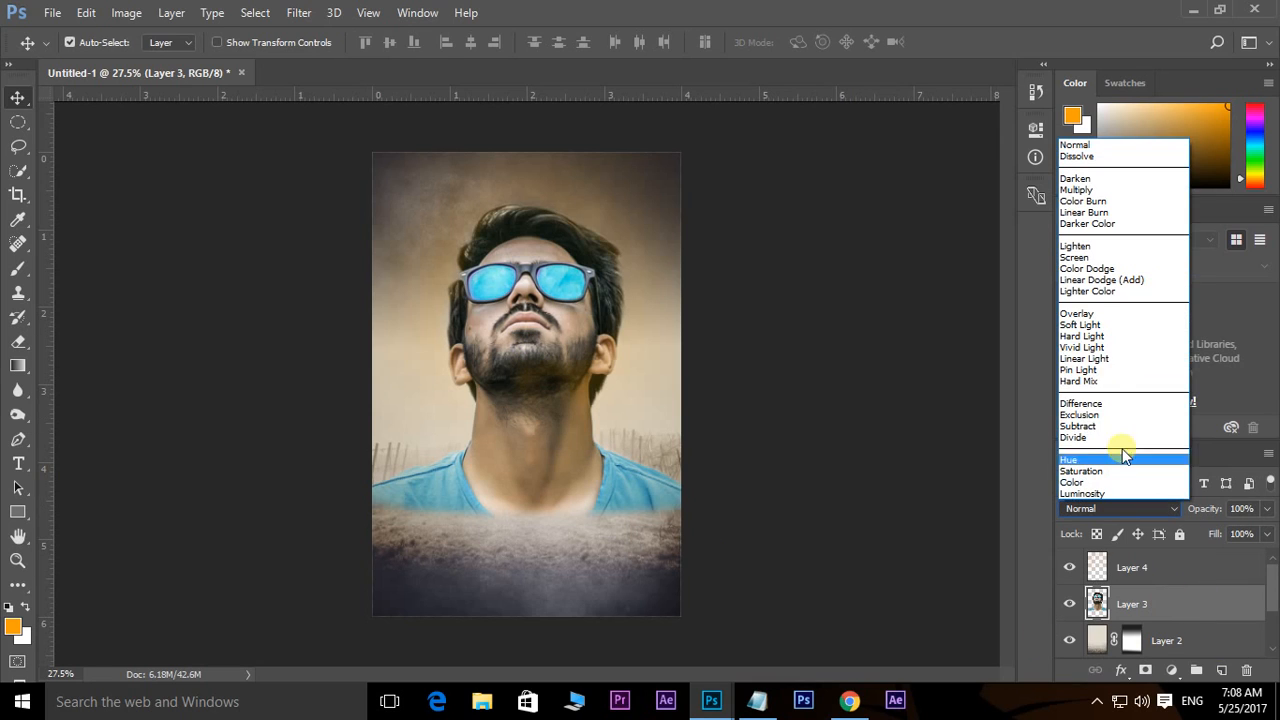
click(1069, 316)
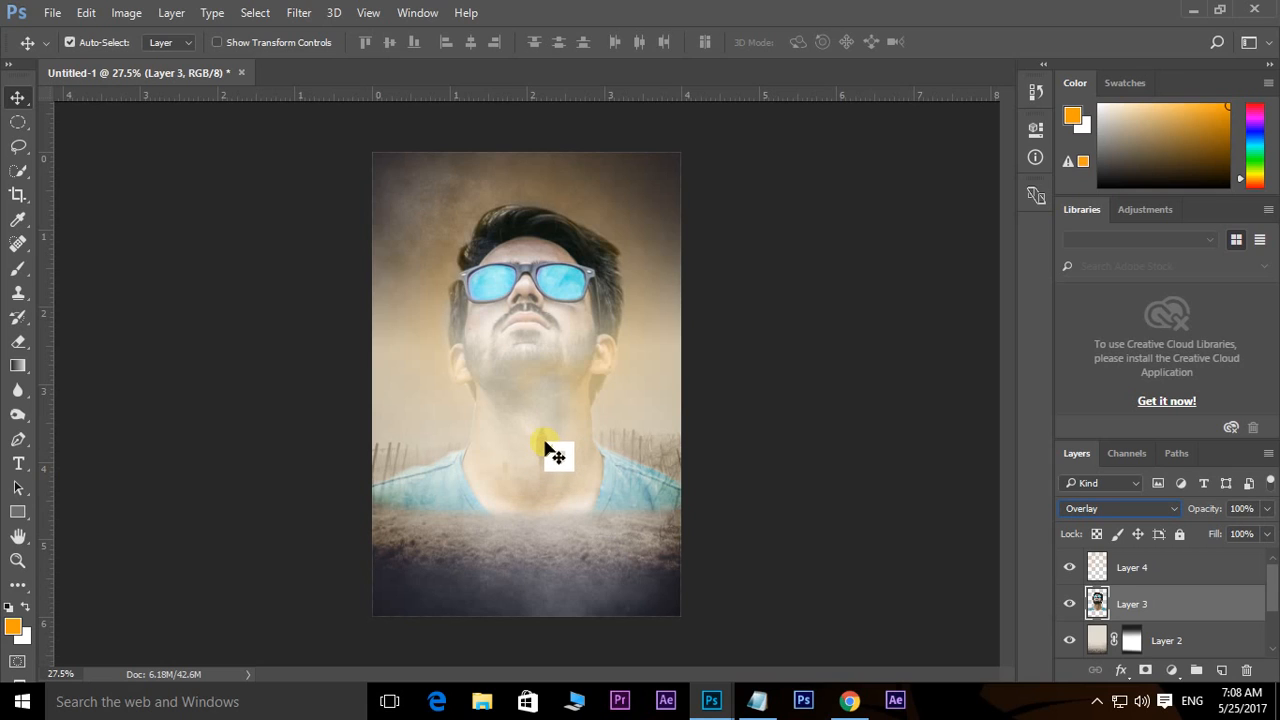
drag(545, 445, 543, 322)
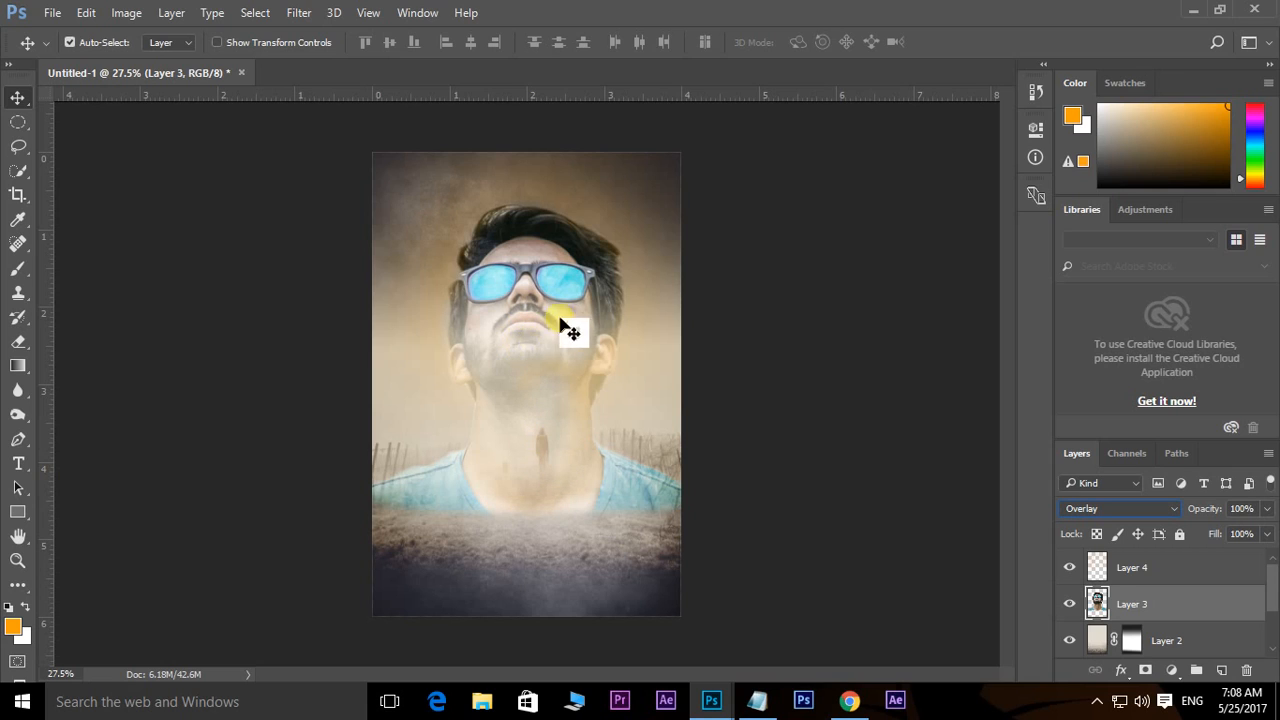
key(ctrl)
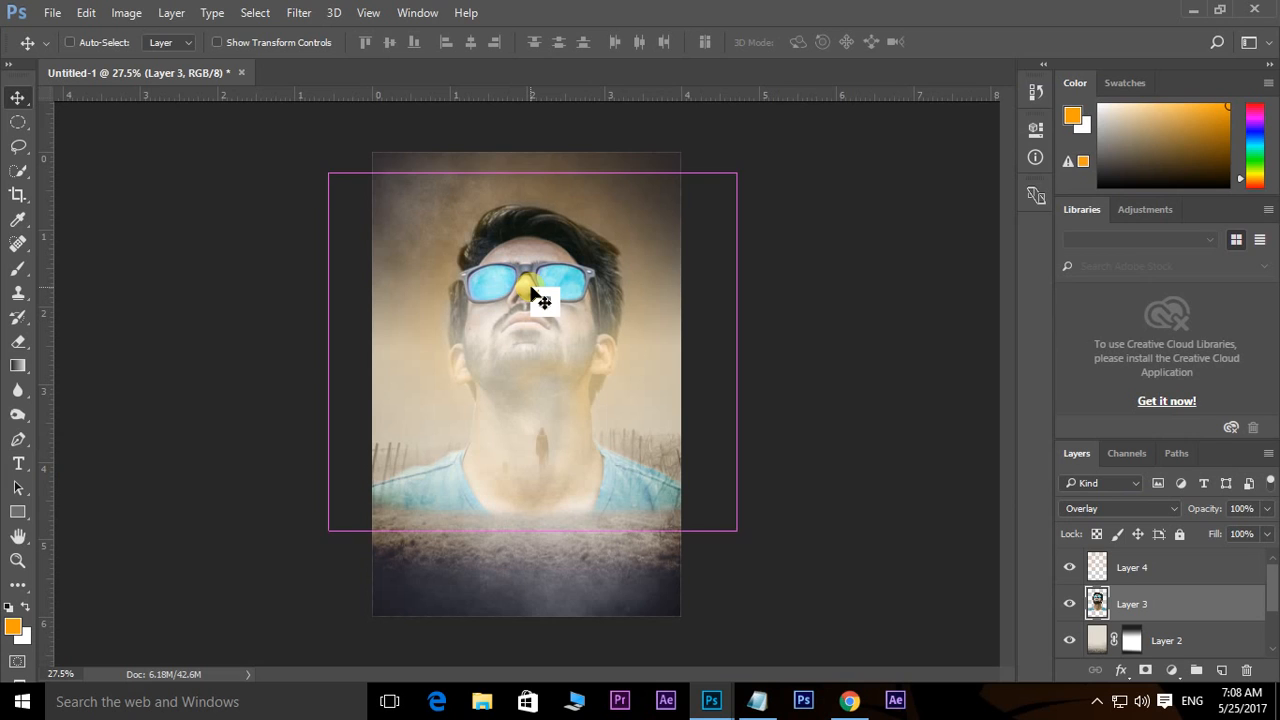
- Darken the man's layer slightly with Curves, moving a midtone point on the RGB curve to input 137, output 117
key(ctrl+m)
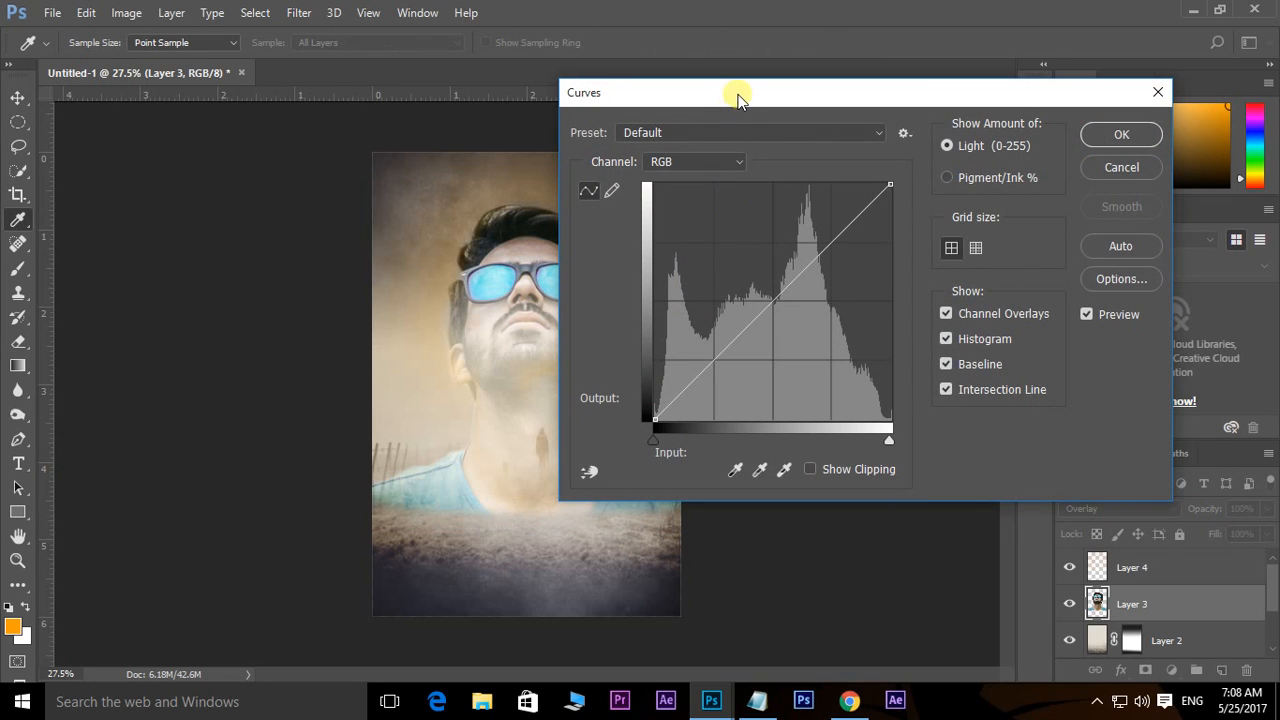
drag(737, 95, 925, 120)
drag(958, 323, 977, 346)
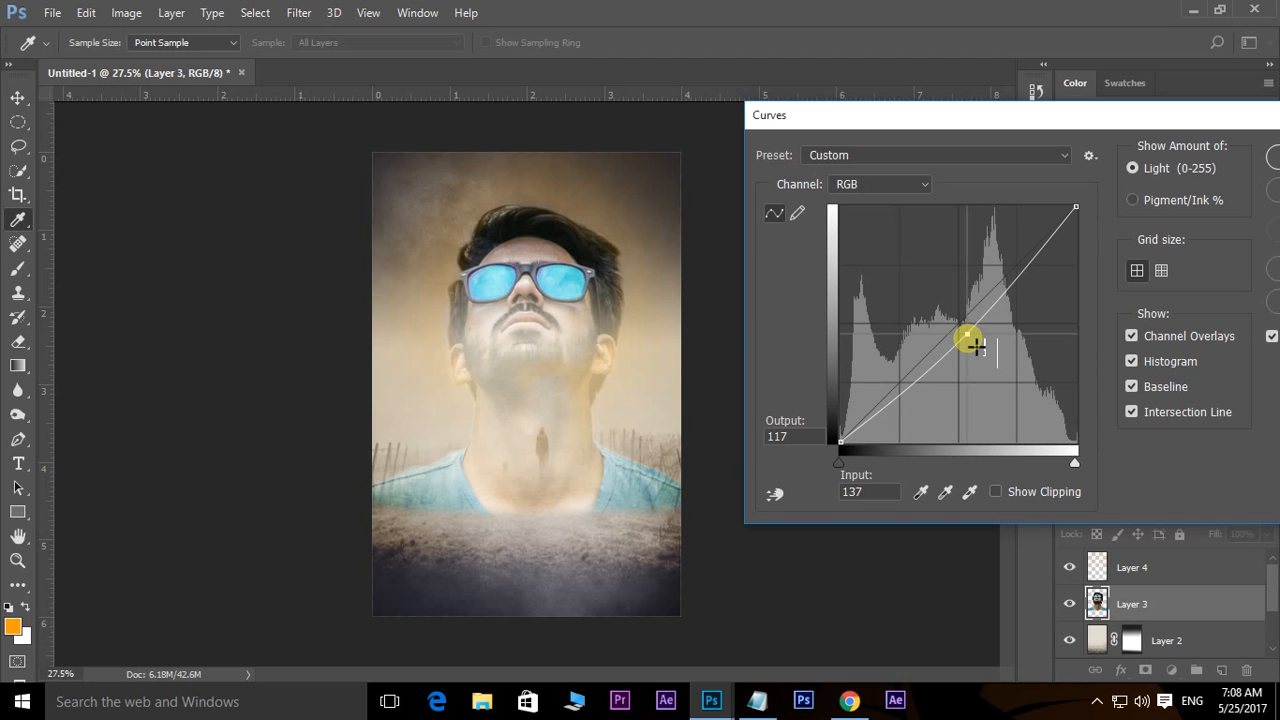
click(1277, 155)
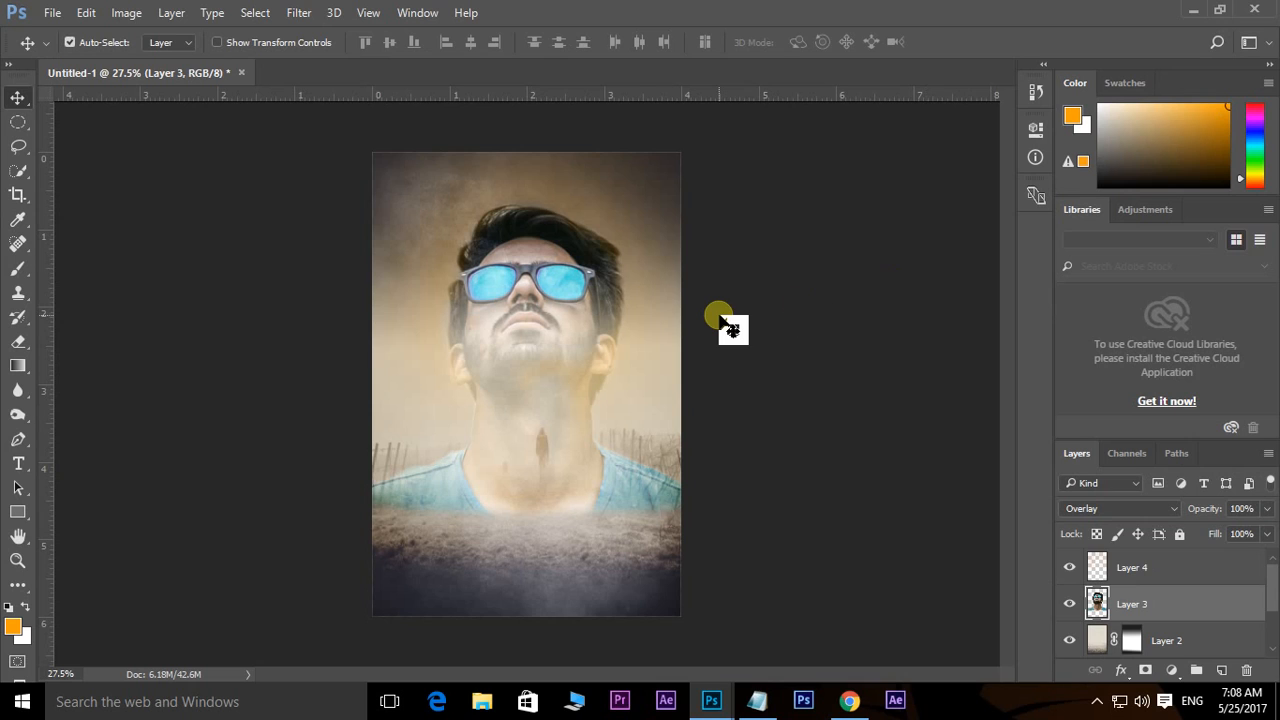
- Nudge the man's layer upward in large increments so his shirt edge sits higher above the grassy ground
key(ctrl+plus)
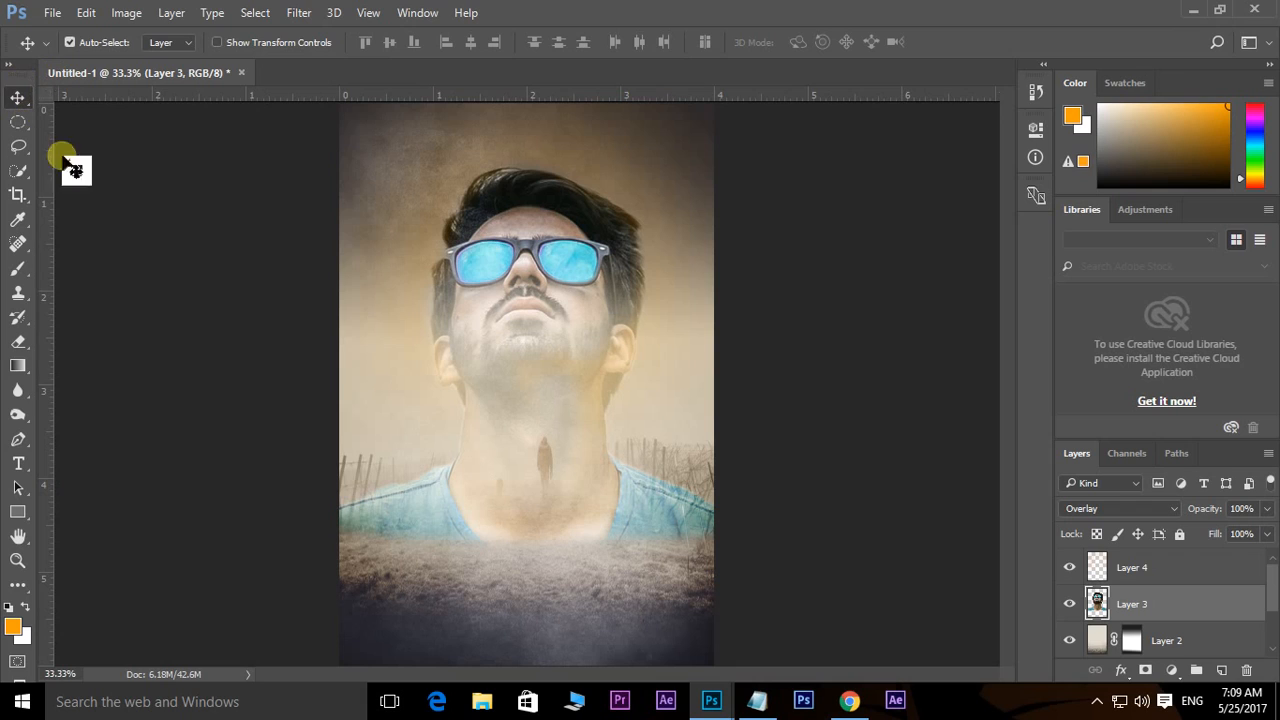
right_click(540, 375)
click(1170, 612)
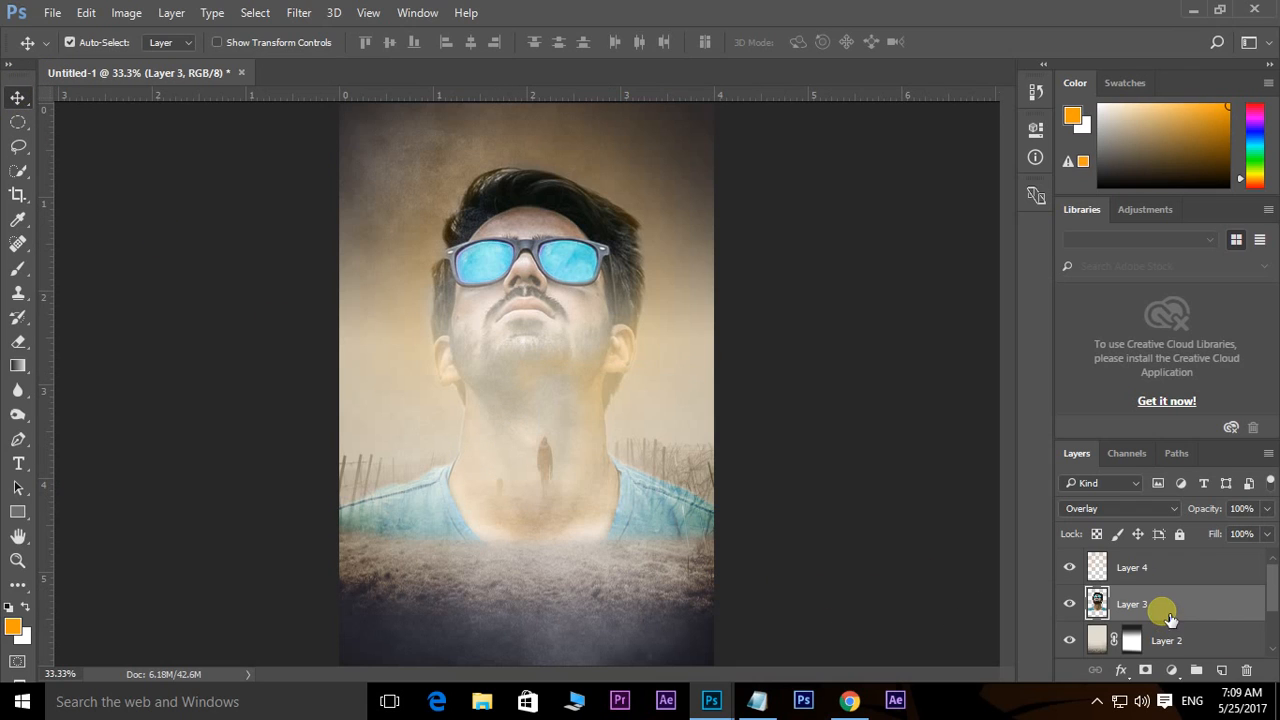
key(shift+Up)
key(shift+Up)
key(shift+Up)
key(shift+Up)
key(shift+Up)
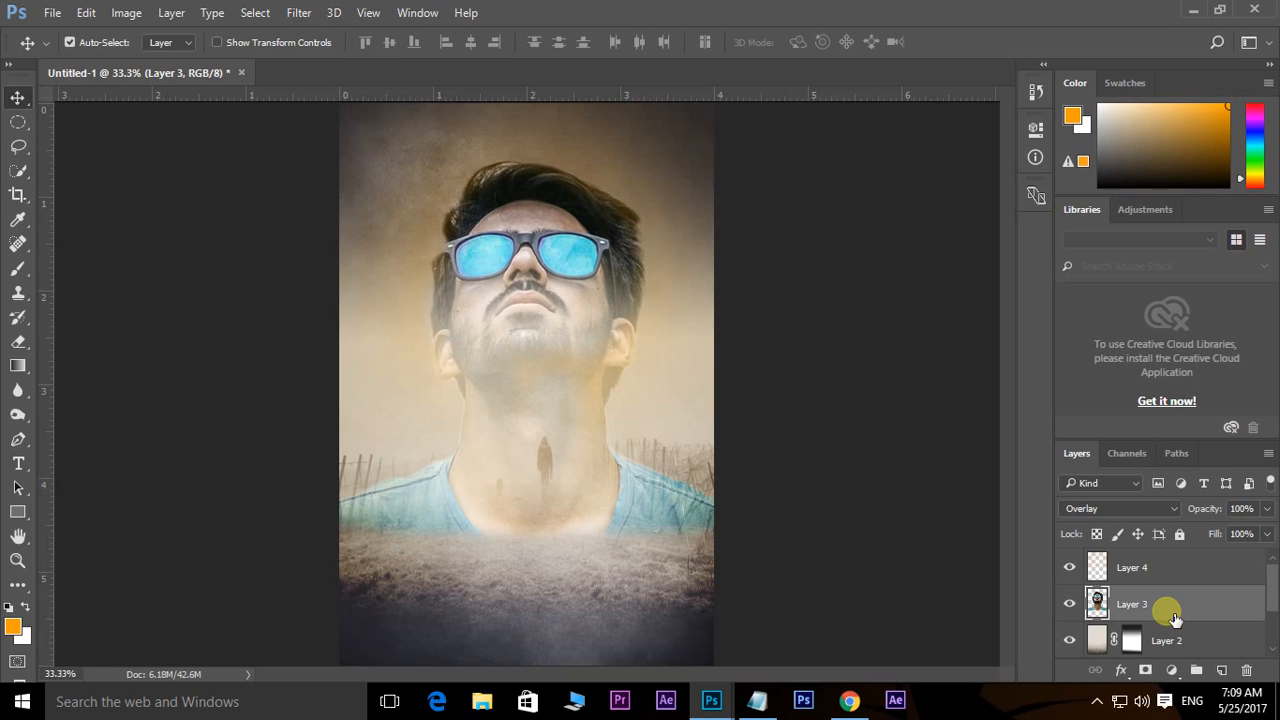
key(shift+Up)
key(shift+Up)
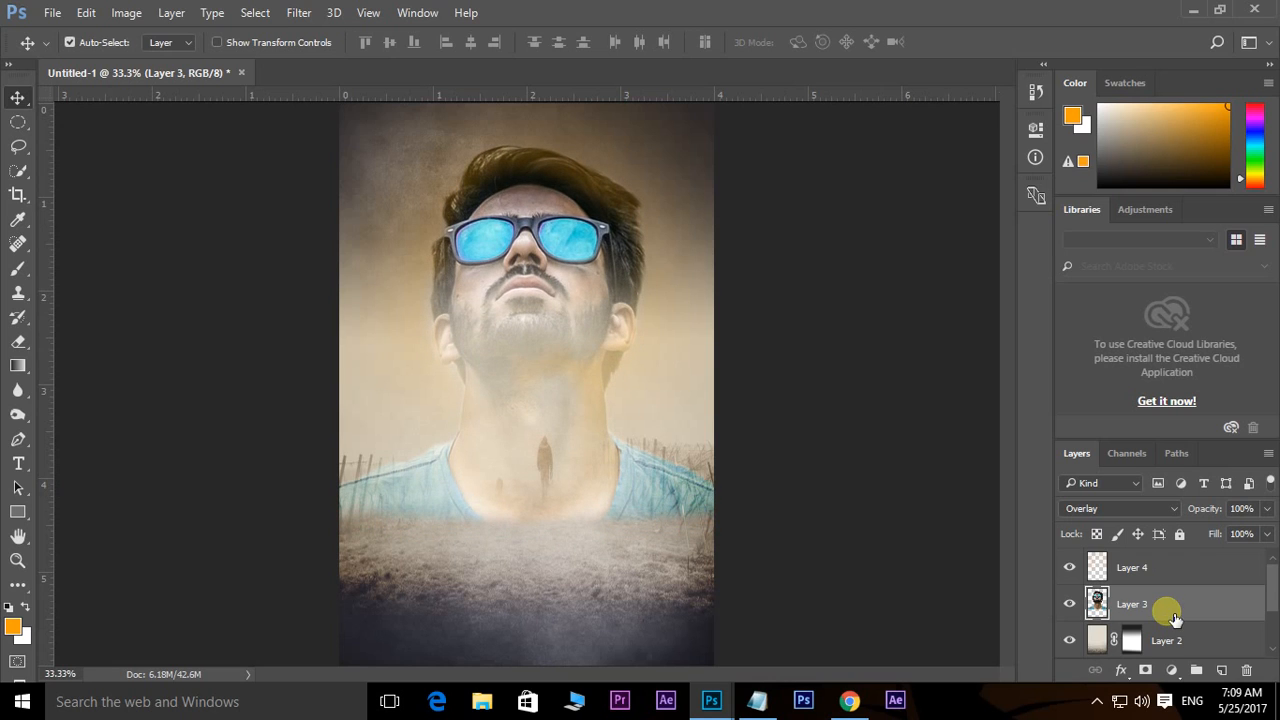
key(shift+Up)
key(shift+Up)
key(shift+Up)
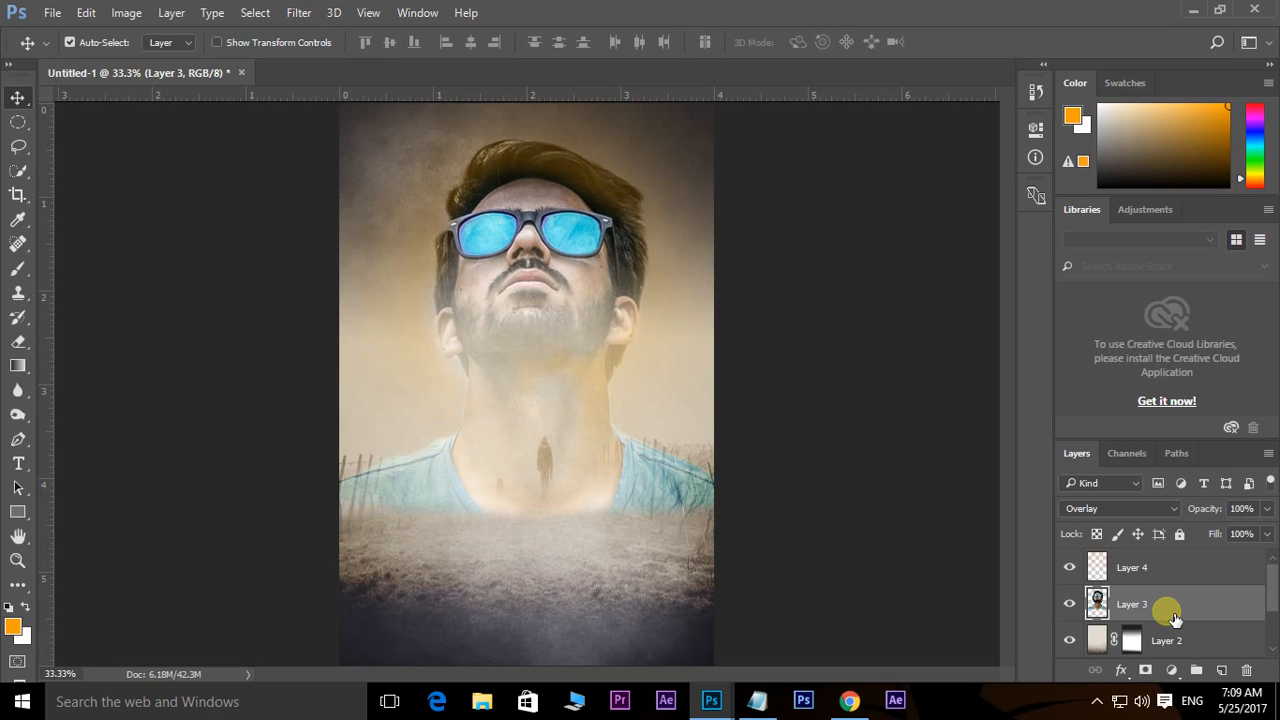
key(shift+Up)
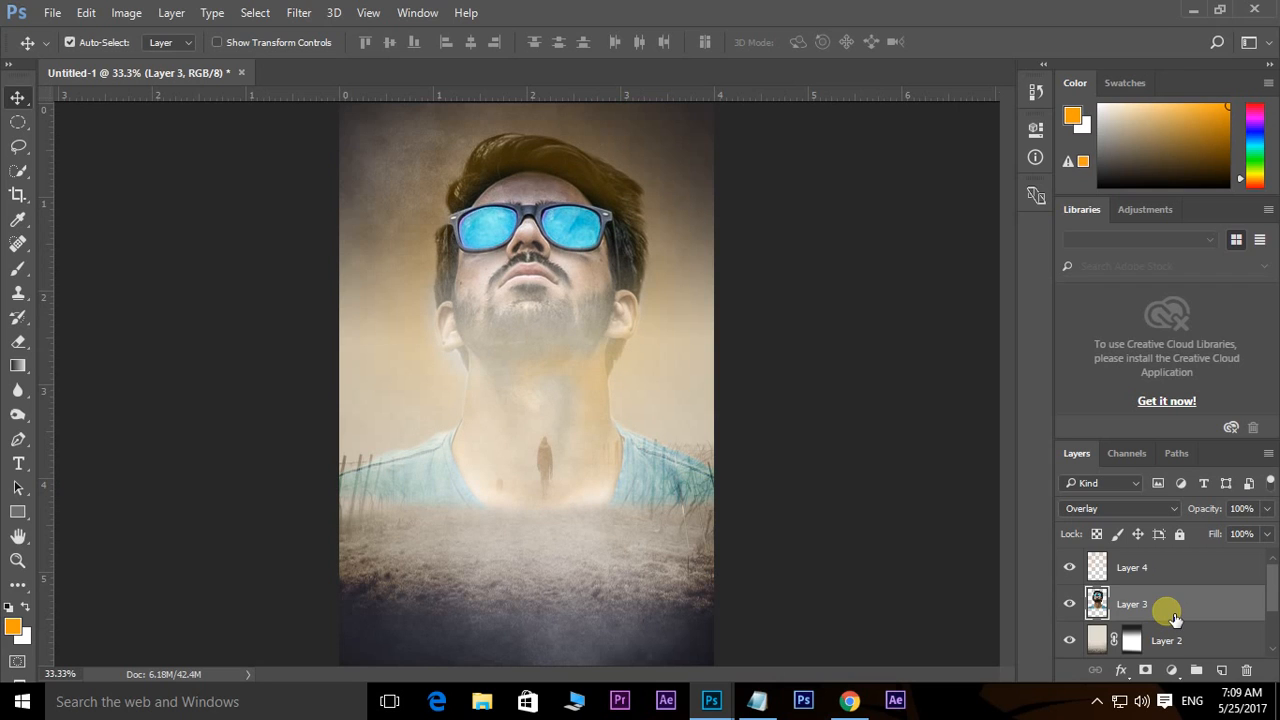
key(shift+Up)
key(shift+Down)
- Erase the orange glow covering the man's hair on Layer 4 with the soft 200 px eraser
key(e)
mouse_move(543, 143)
mouse_down()
mouse_move(532, 186)
mouse_move(590, 213)
mouse_move(531, 203)
mouse_move(580, 193)
mouse_move(512, 207)
mouse_move(604, 224)
mouse_move(624, 290)
mouse_move(541, 304)
mouse_move(510, 334)
mouse_move(521, 365)
mouse_move(546, 395)
mouse_move(663, 402)
mouse_move(549, 381)
mouse_move(538, 639)
mouse_move(564, 610)
mouse_move(512, 624)
mouse_move(455, 599)
mouse_move(504, 587)
mouse_move(523, 603)
mouse_move(496, 577)
mouse_move(465, 589)
mouse_move(766, 524)
mouse_up()
click(1100, 567)
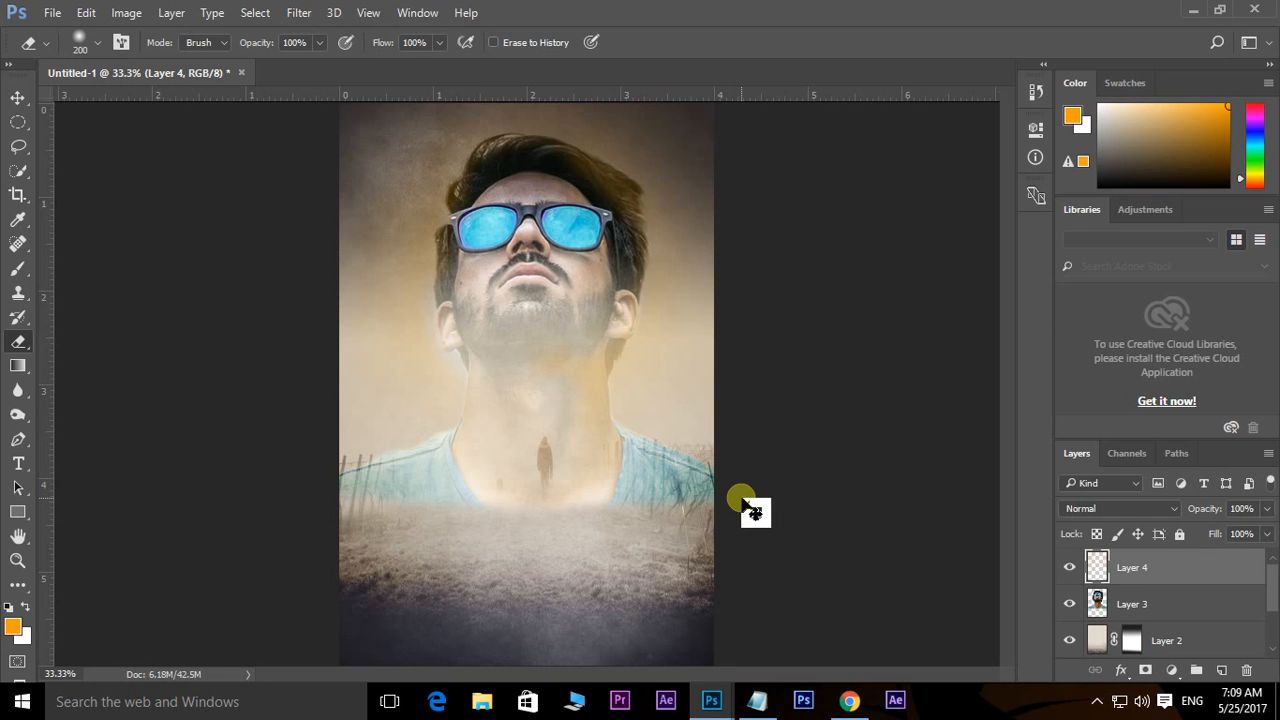
- Open the quote image Best-Images-for-Whatsapp-Attitude-Status5 from the cb editing folder
double_click(743, 502)
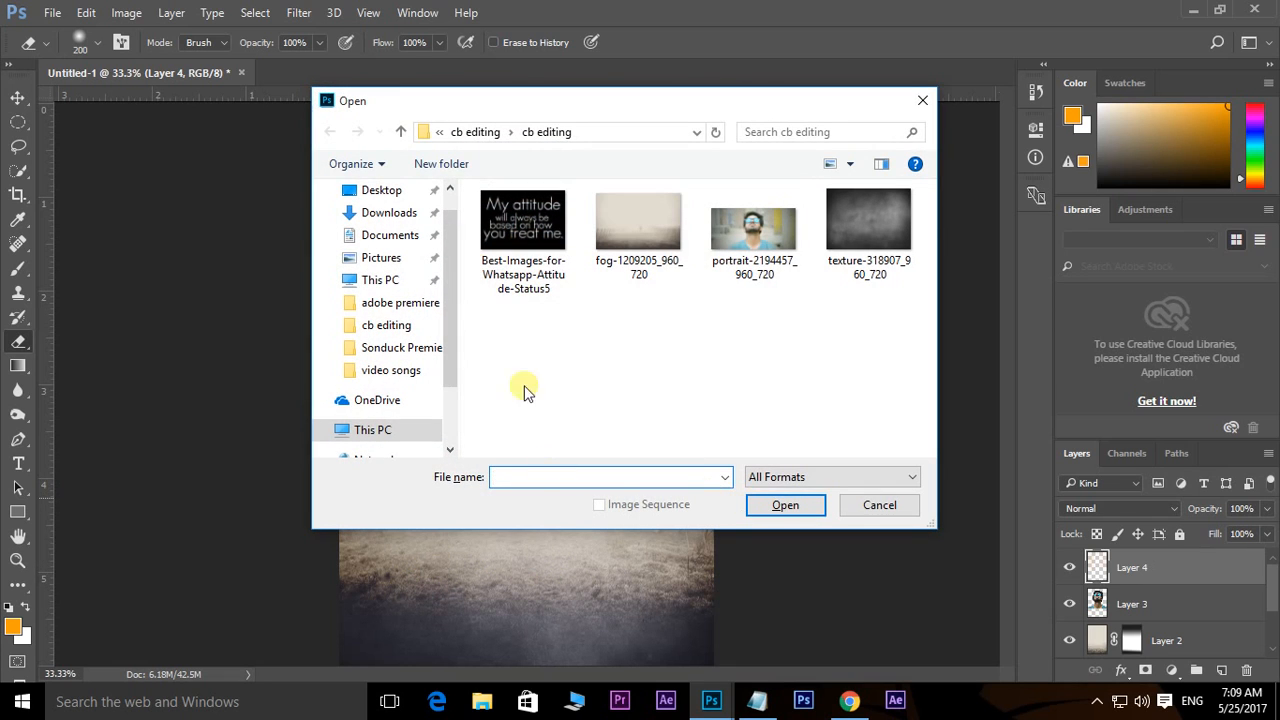
click(522, 228)
click(786, 504)
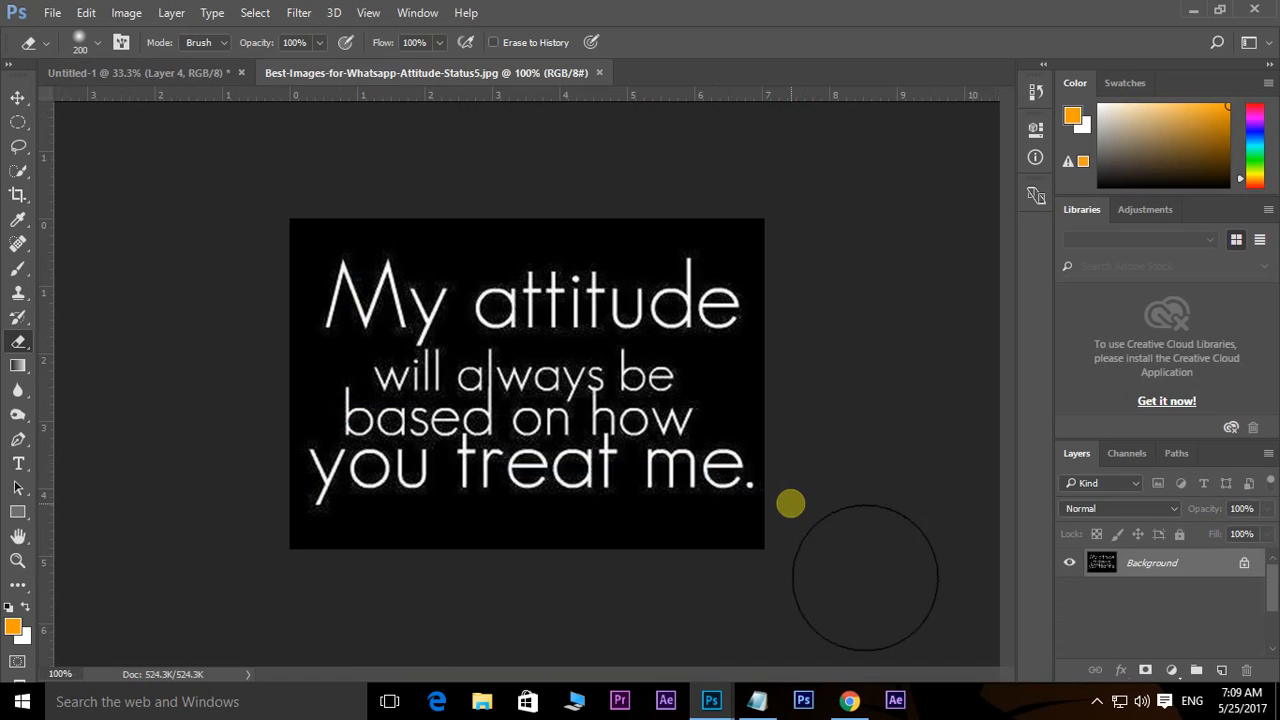
- Copy the entire quote image into the Untitled-1 composite and place it on the ground at the bottom centre
key(ctrl+a)
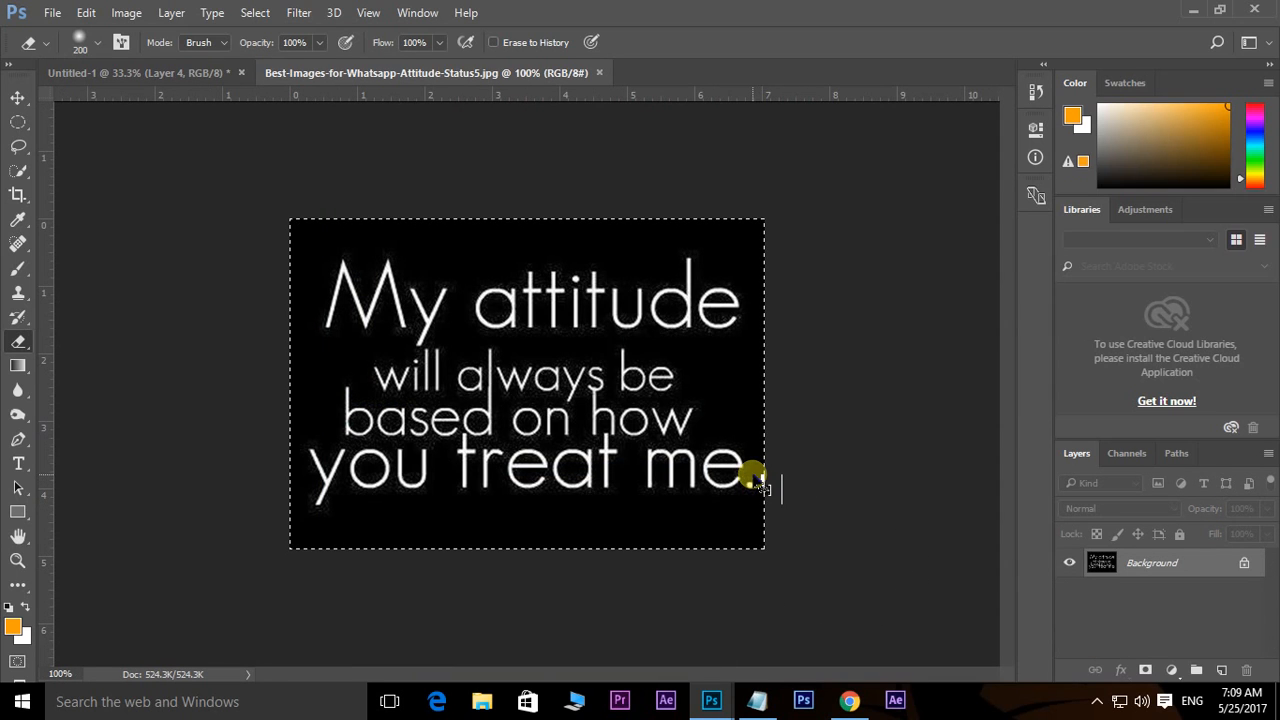
click(197, 71)
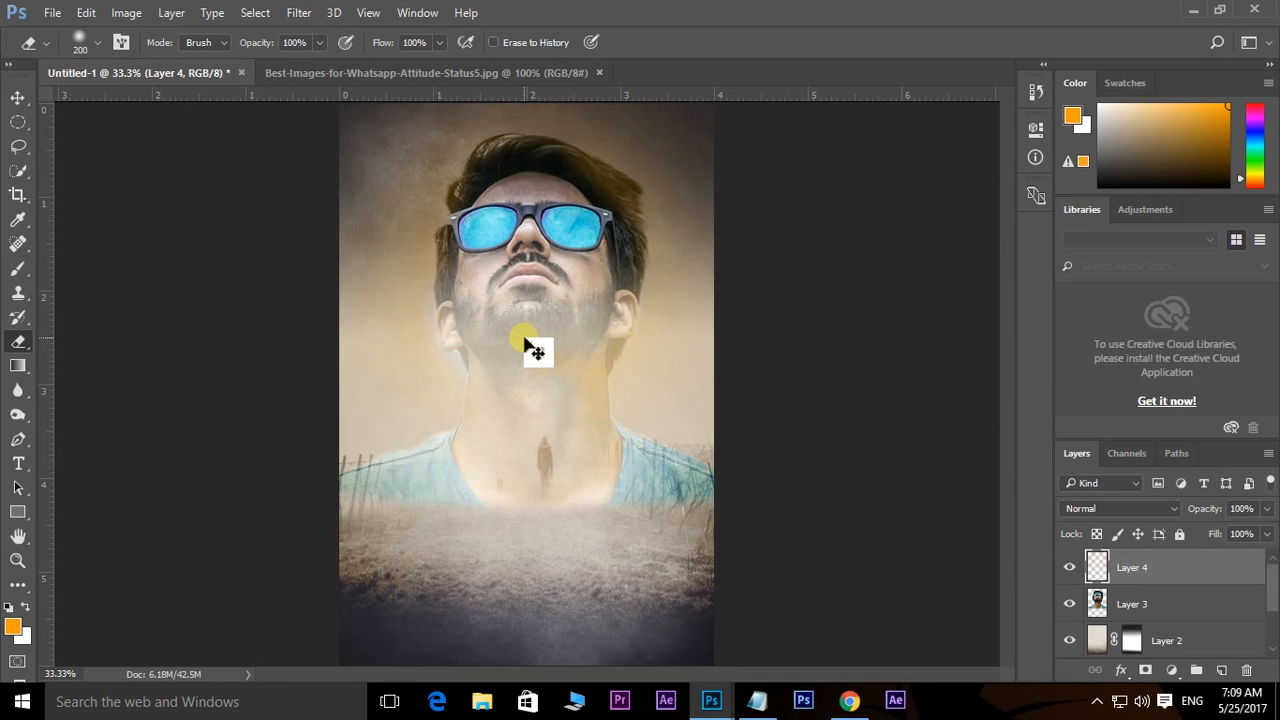
mouse_move(524, 343)
mouse_down()
mouse_move(521, 617)
mouse_move(524, 598)
mouse_move(531, 612)
mouse_up()
click(18, 95)
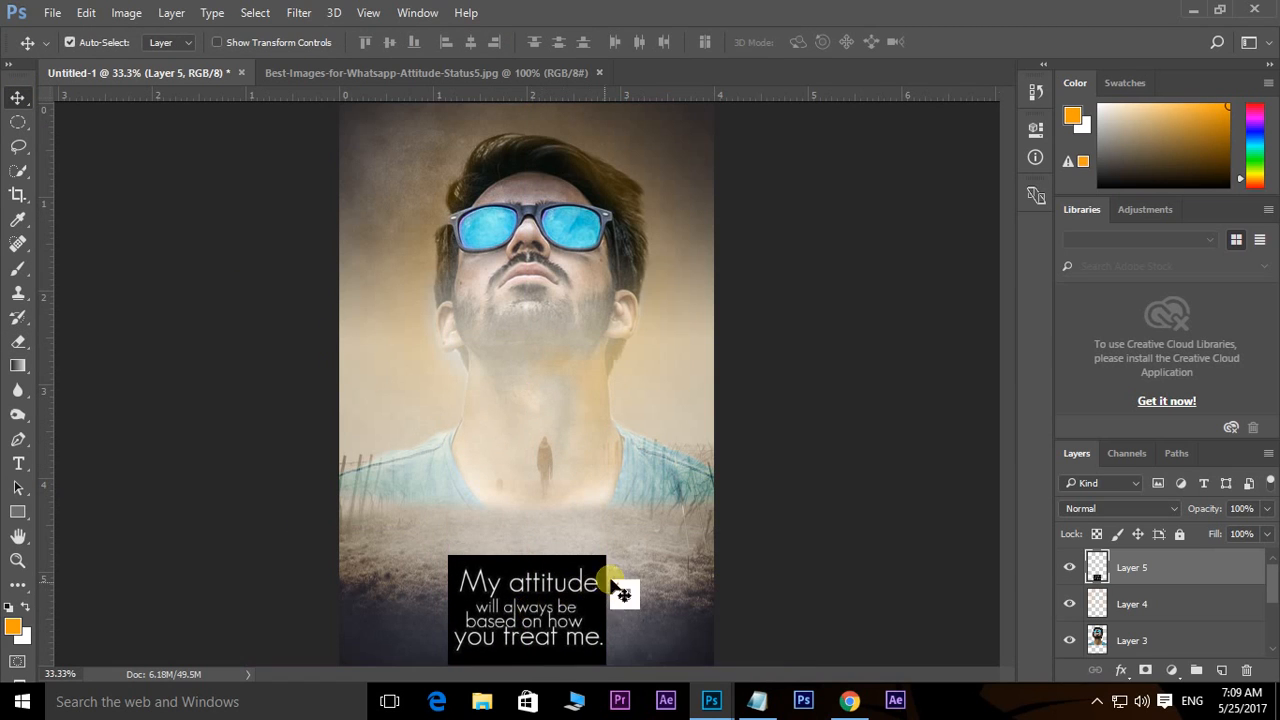
- Distort the quote panel with Free Transform, lowering its upper corners and adjusting its height
key(ctrl)
key(ctrl+t)
drag(657, 543, 612, 582)
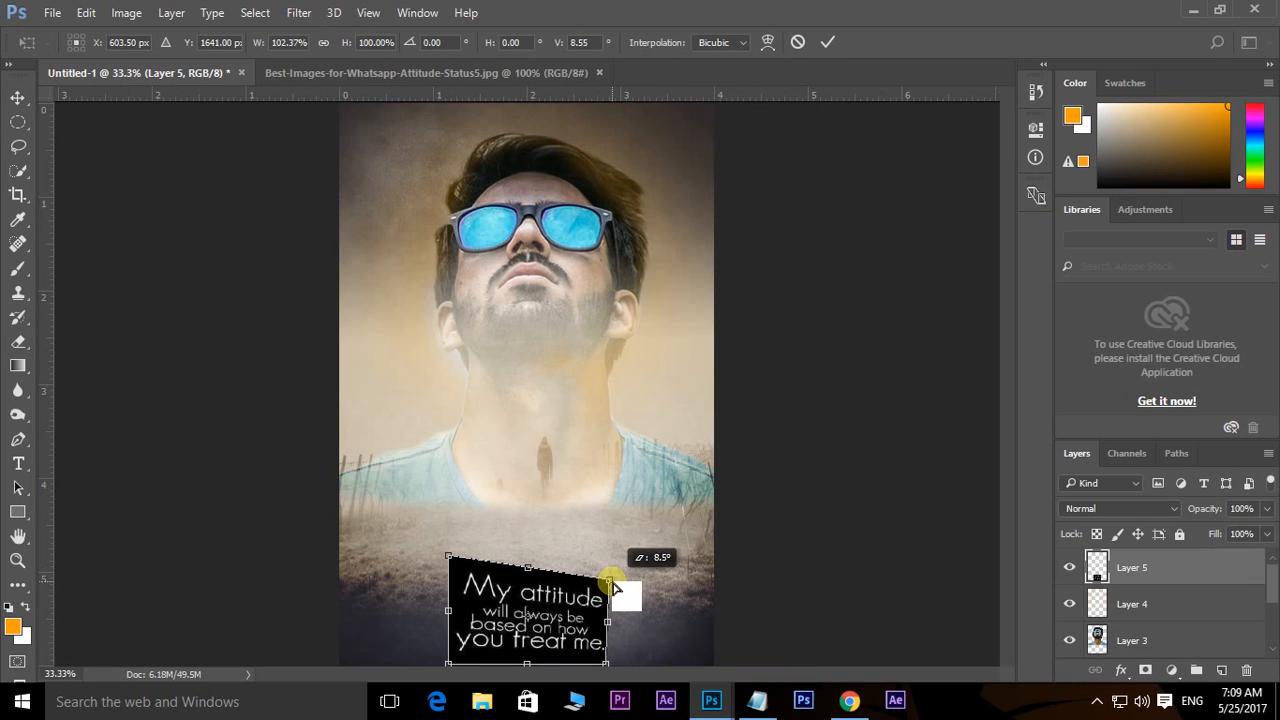
drag(446, 562, 441, 589)
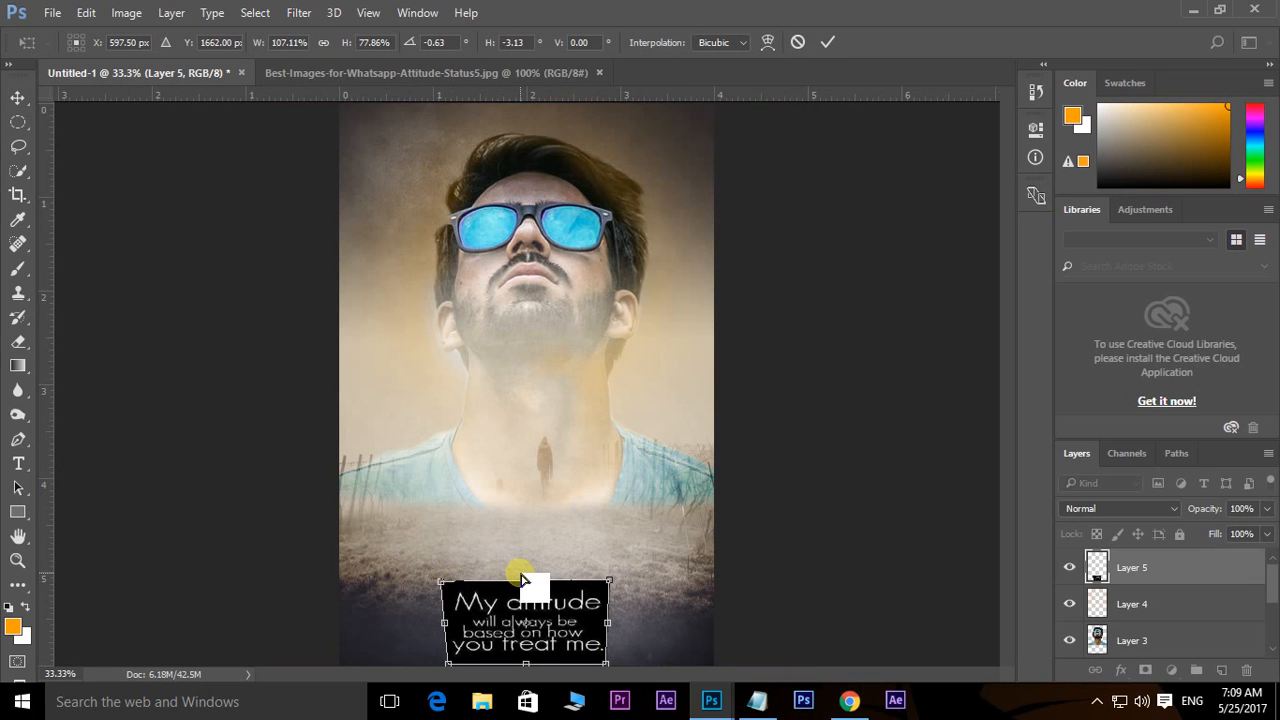
drag(527, 584, 528, 540)
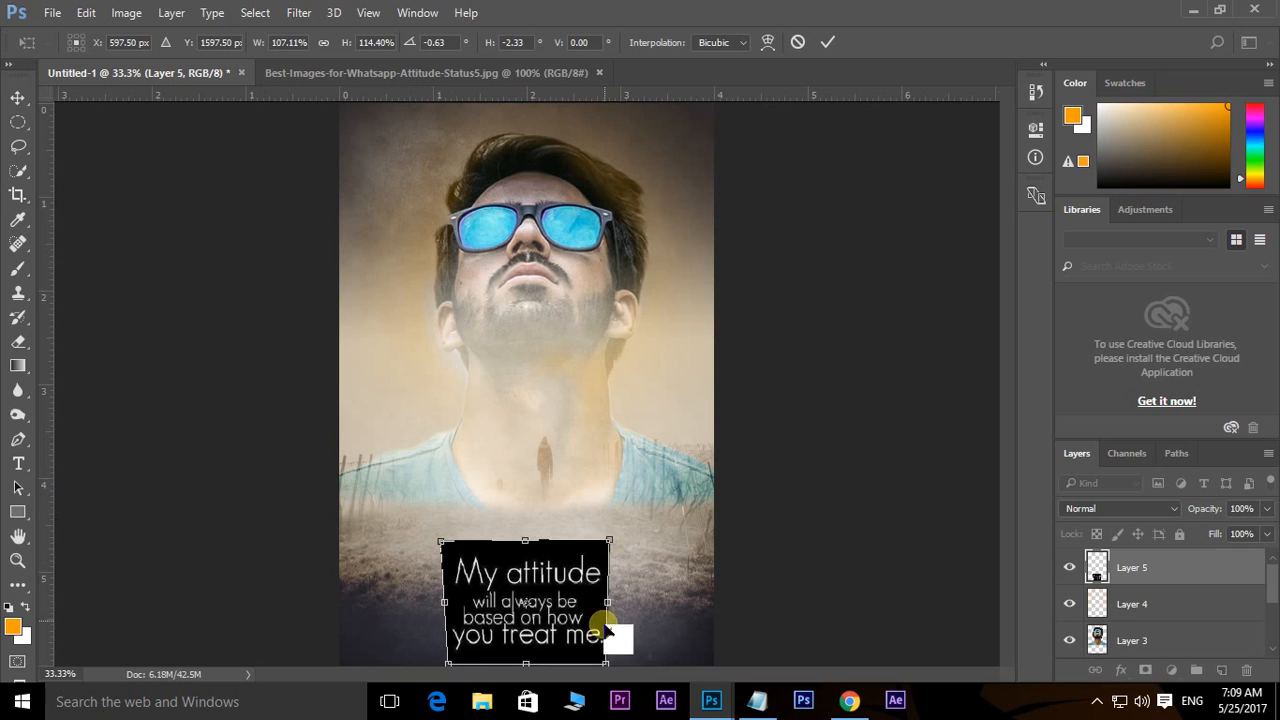
drag(609, 541, 612, 574)
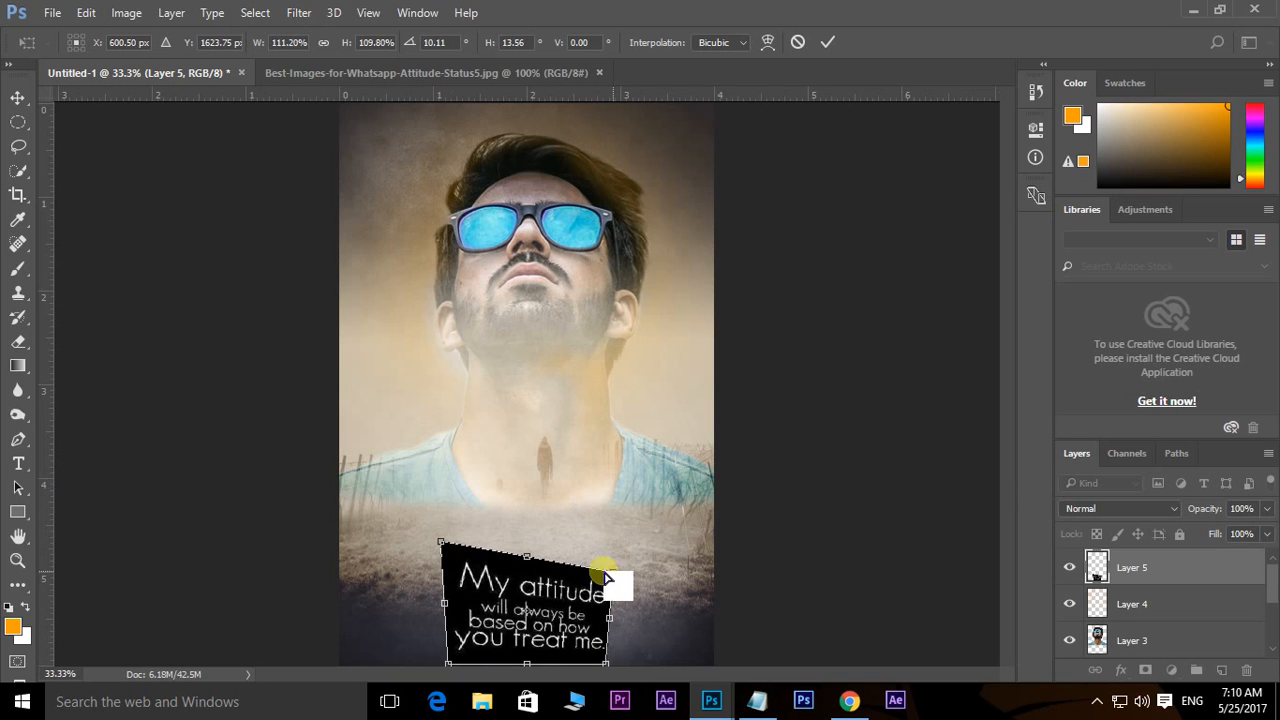
drag(449, 543, 452, 566)
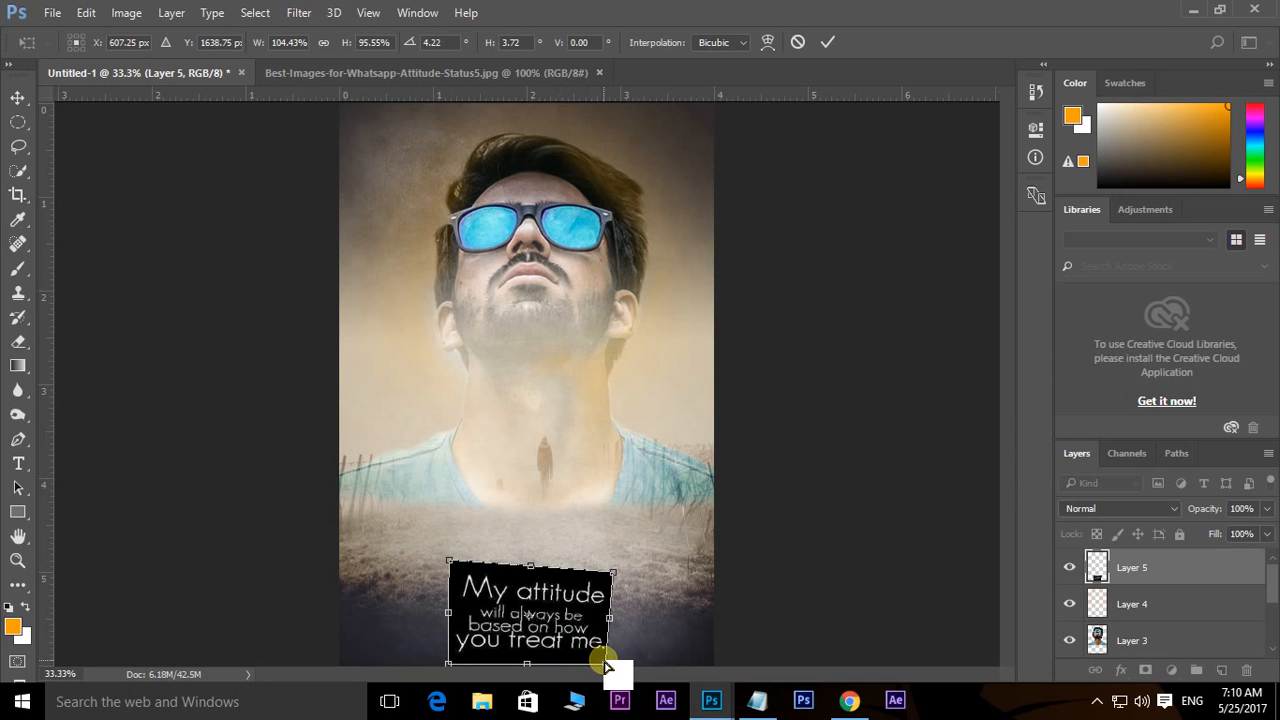
- Distort the quote panel into a trapezoid by spreading its lower corners outward and pulling its upper corners inward
mouse_move(612, 668)
mouse_down()
mouse_move(640, 677)
mouse_move(632, 665)
mouse_up()
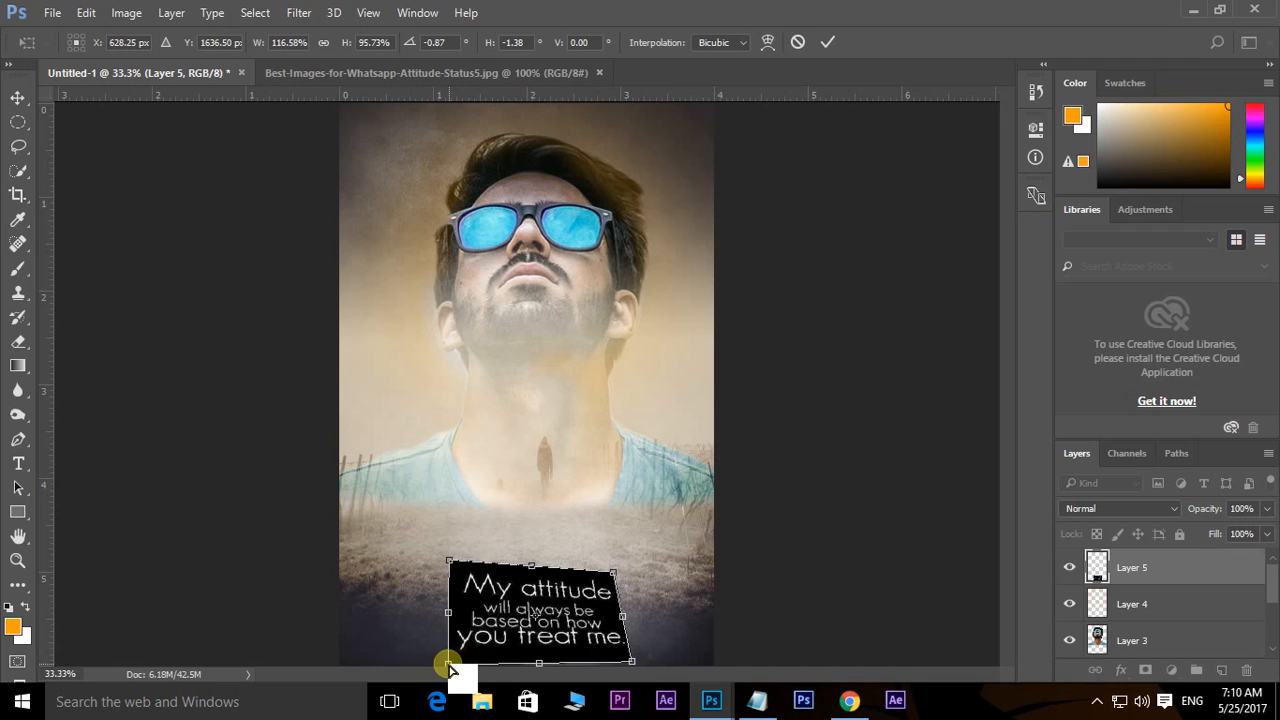
drag(449, 666, 420, 662)
drag(634, 661, 668, 657)
drag(445, 566, 447, 575)
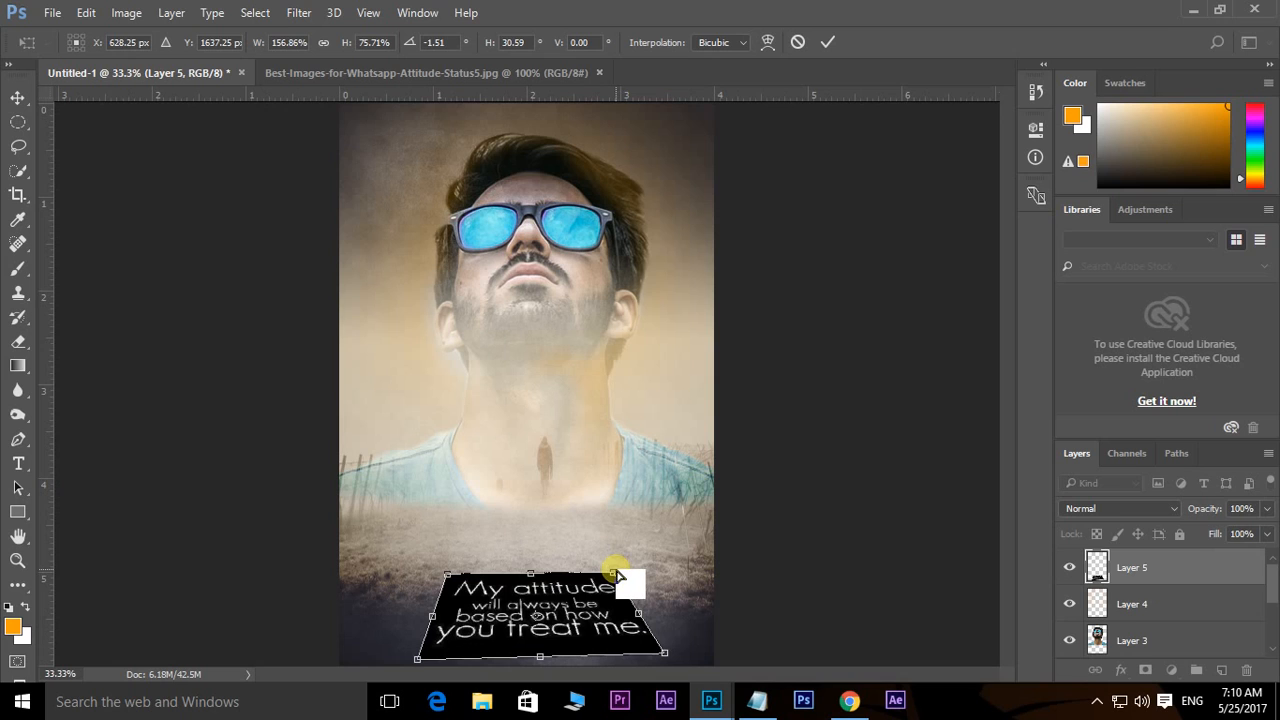
drag(617, 575, 621, 573)
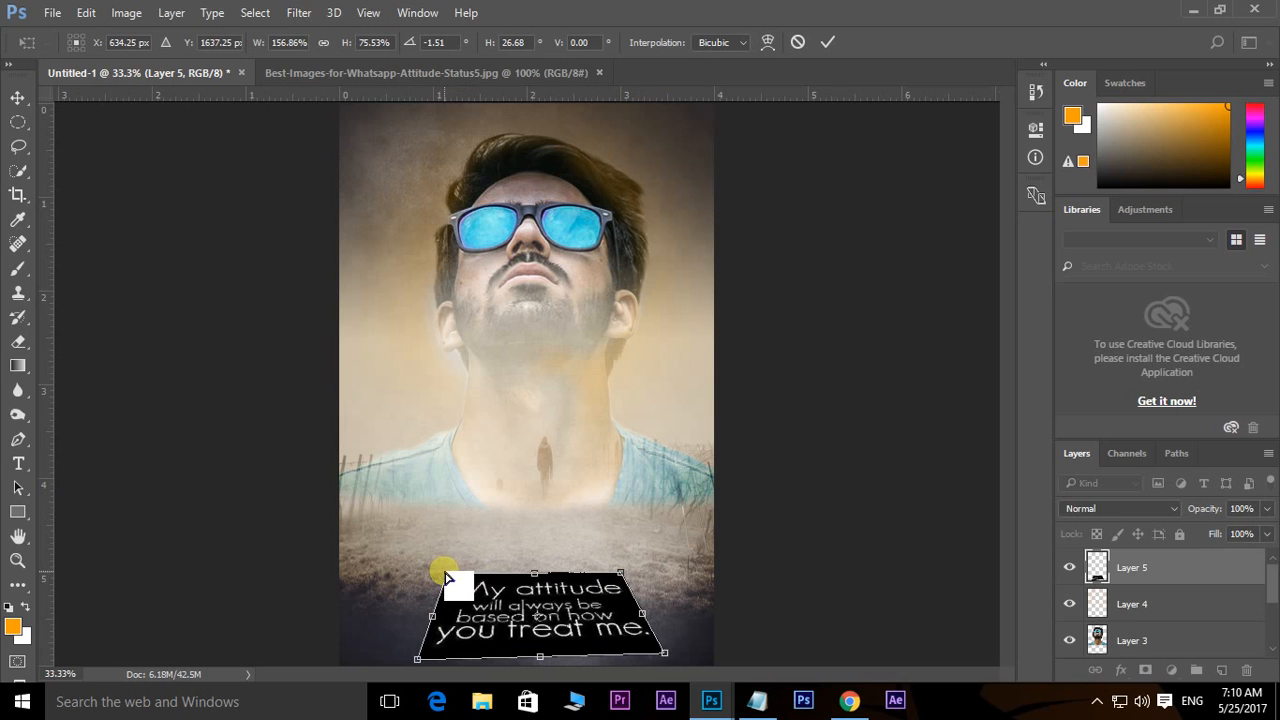
mouse_move(447, 578)
mouse_down()
mouse_move(445, 540)
mouse_move(461, 578)
mouse_move(471, 574)
mouse_up()
drag(619, 575, 602, 576)
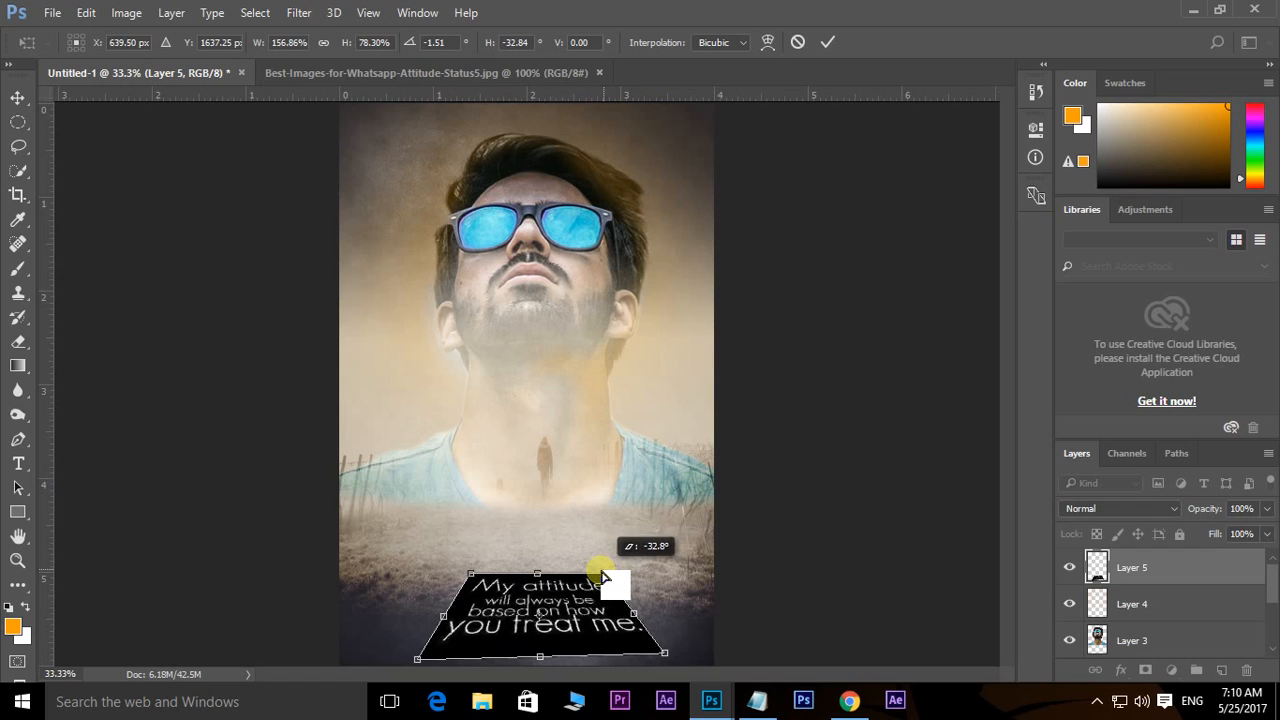
- Widen the quote panel's base further toward the canvas's bottom edge and raise its two upper corners
drag(666, 657, 690, 663)
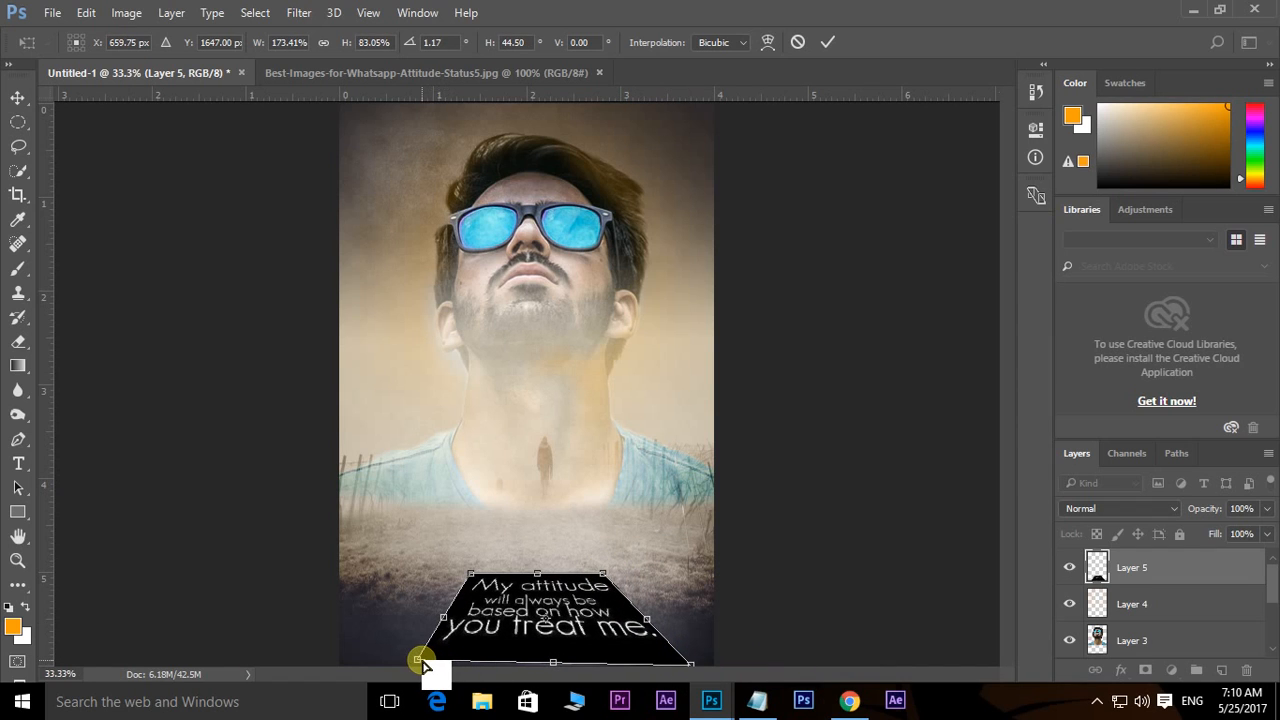
drag(418, 664, 385, 668)
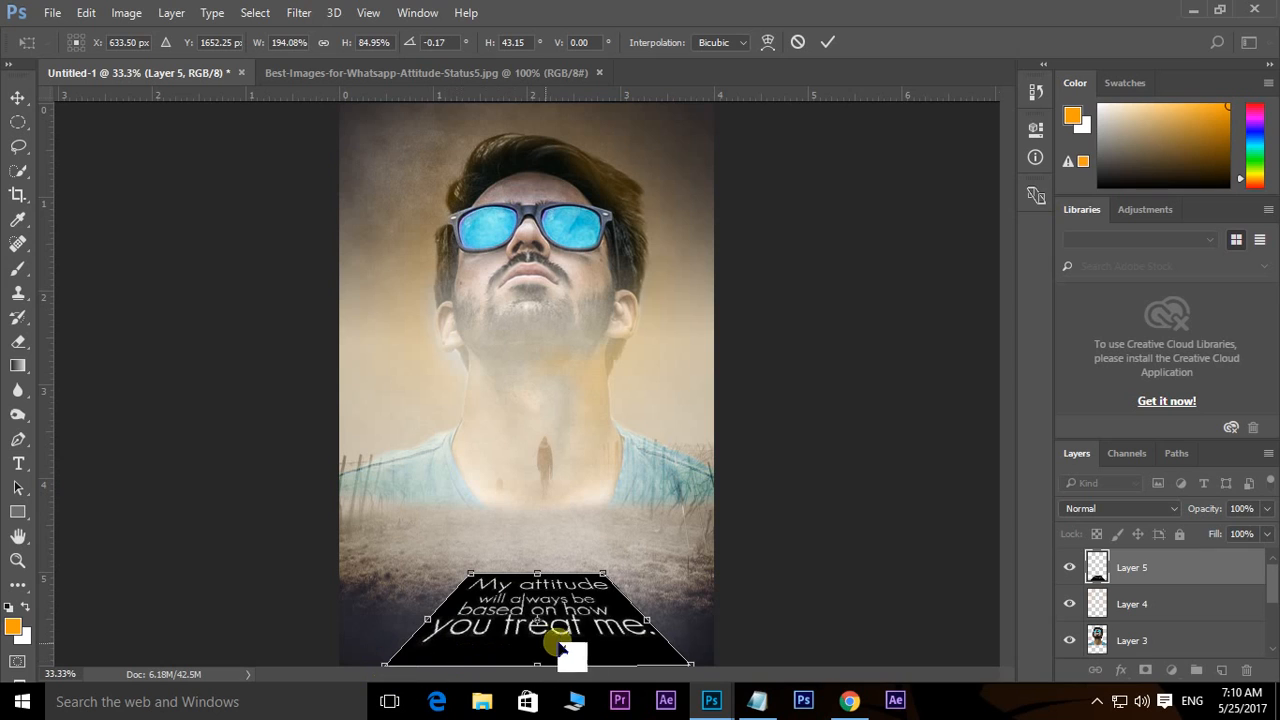
mouse_move(603, 576)
mouse_down()
mouse_move(606, 534)
mouse_move(608, 561)
mouse_up()
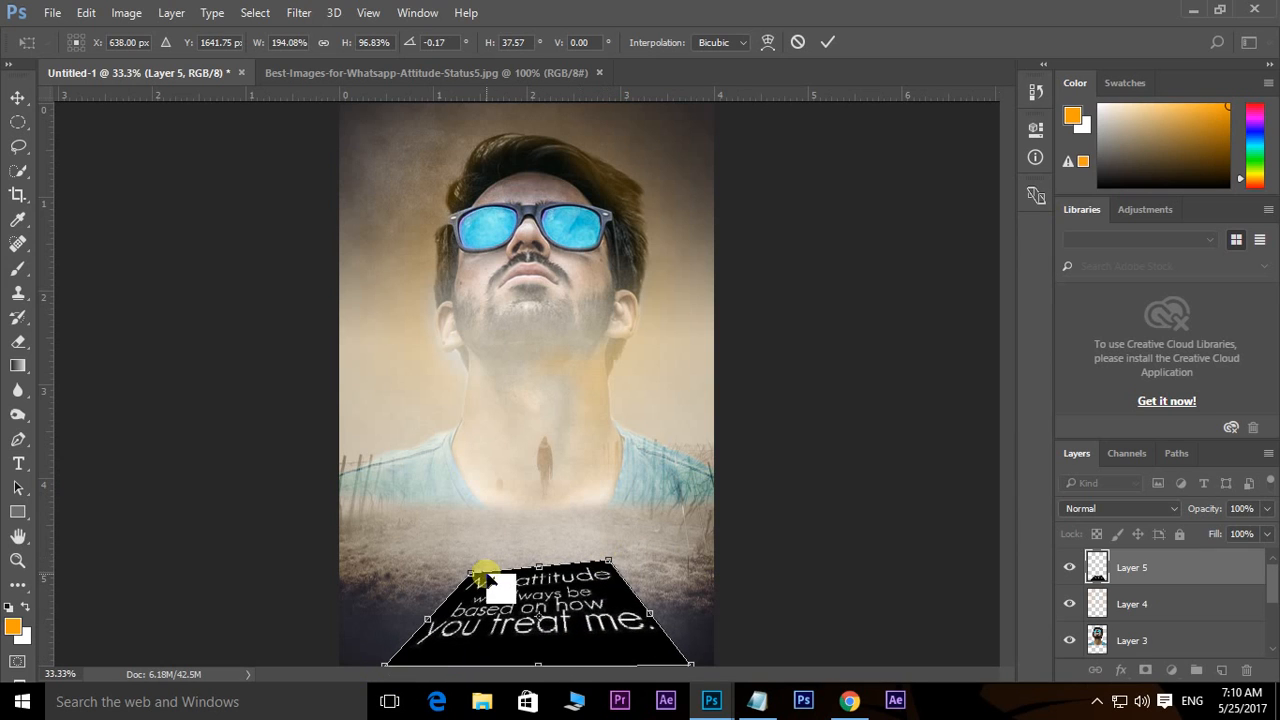
drag(475, 579, 461, 564)
- Move the quote panel up to just below the man's shirt, stretch its lower corners down and outward, and apply the transform
drag(543, 589, 556, 550)
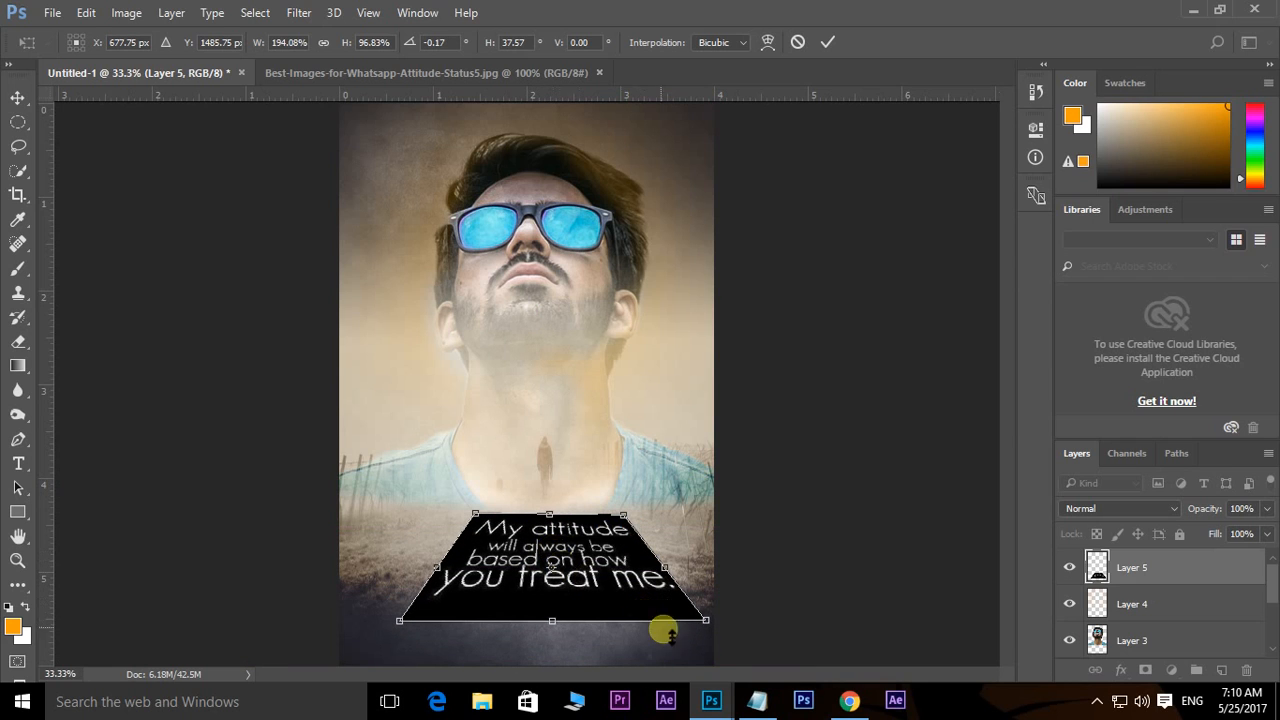
drag(707, 622, 729, 640)
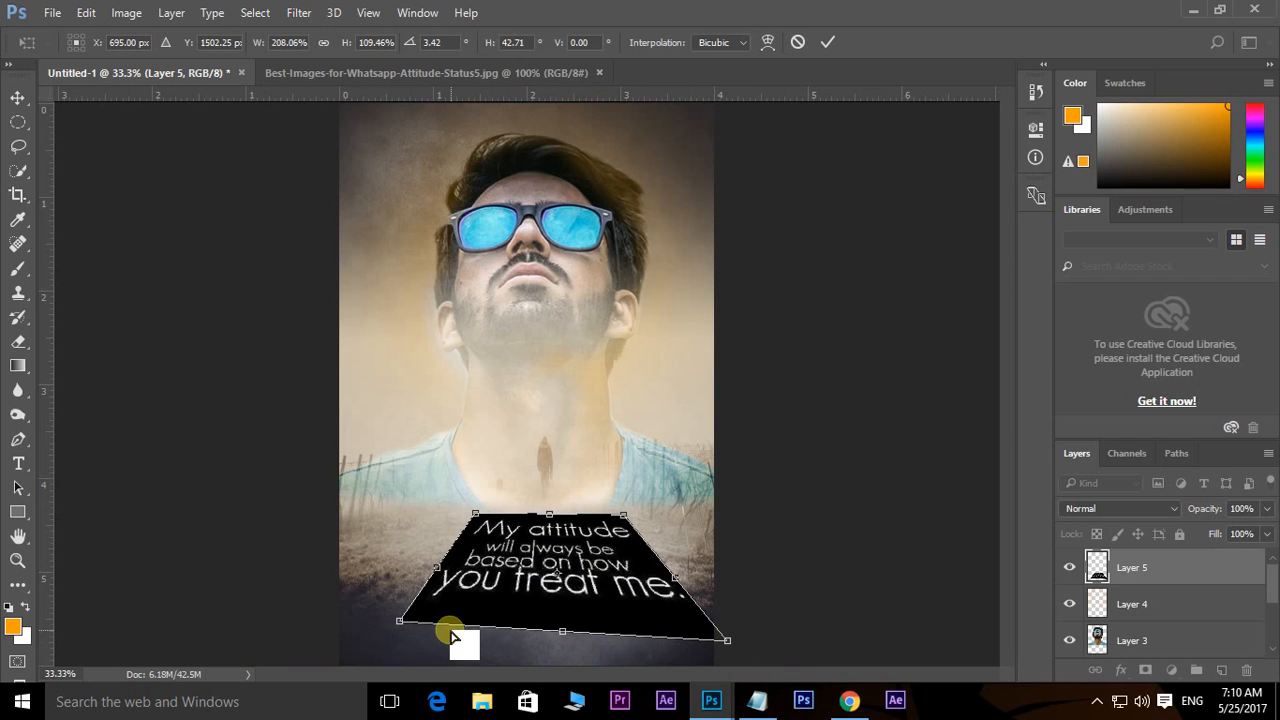
drag(396, 625, 366, 650)
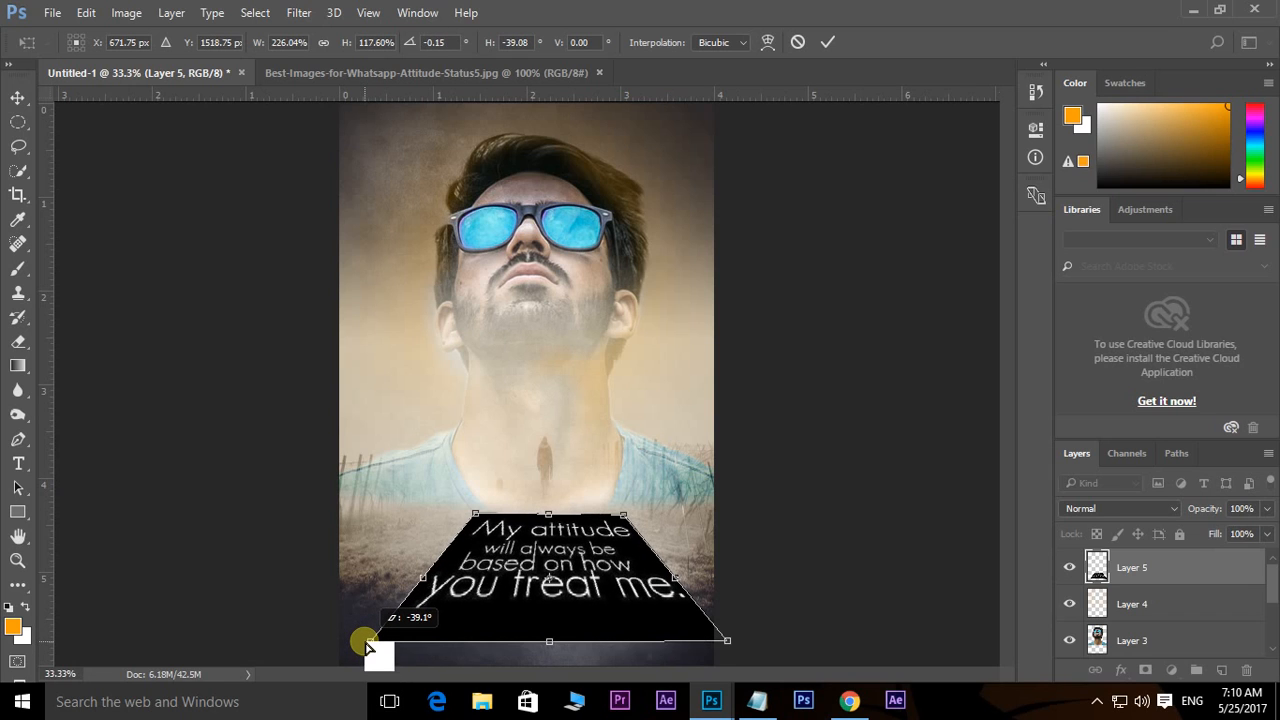
key(Return)
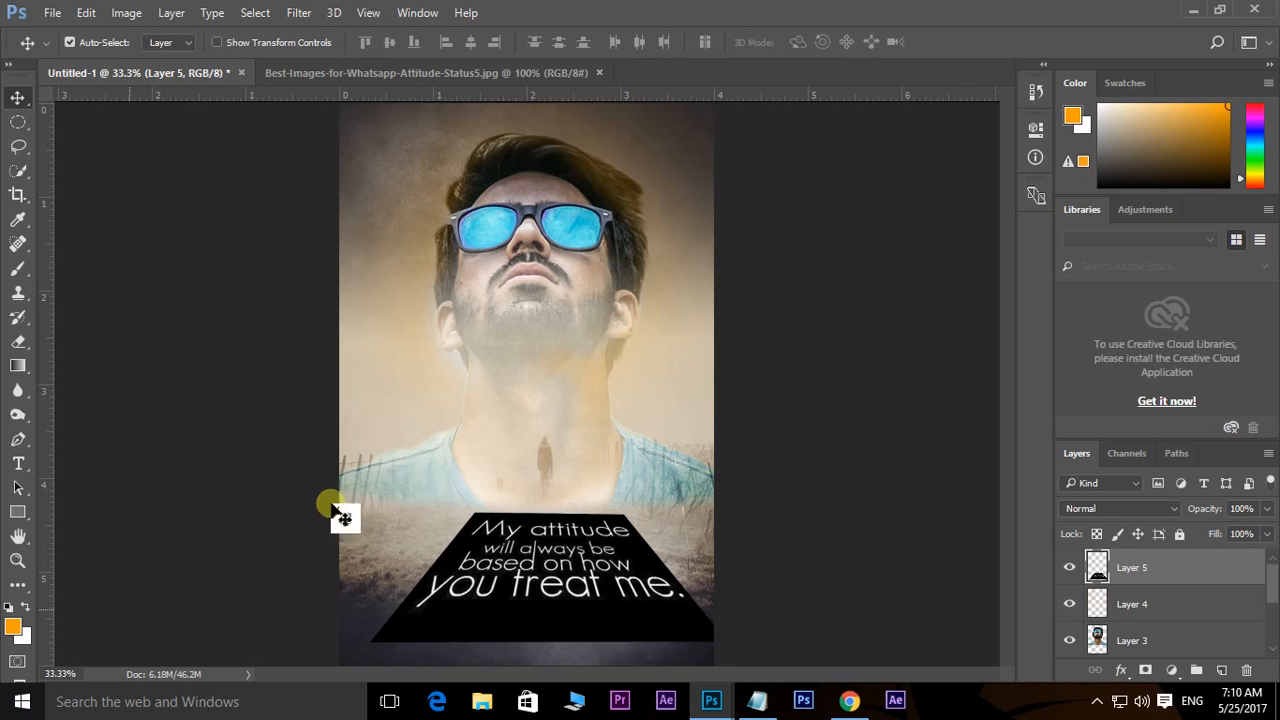
- Set Layer 5's blend mode to Subtract and shift the quote slightly left to centre it on the ground
click(1147, 514)
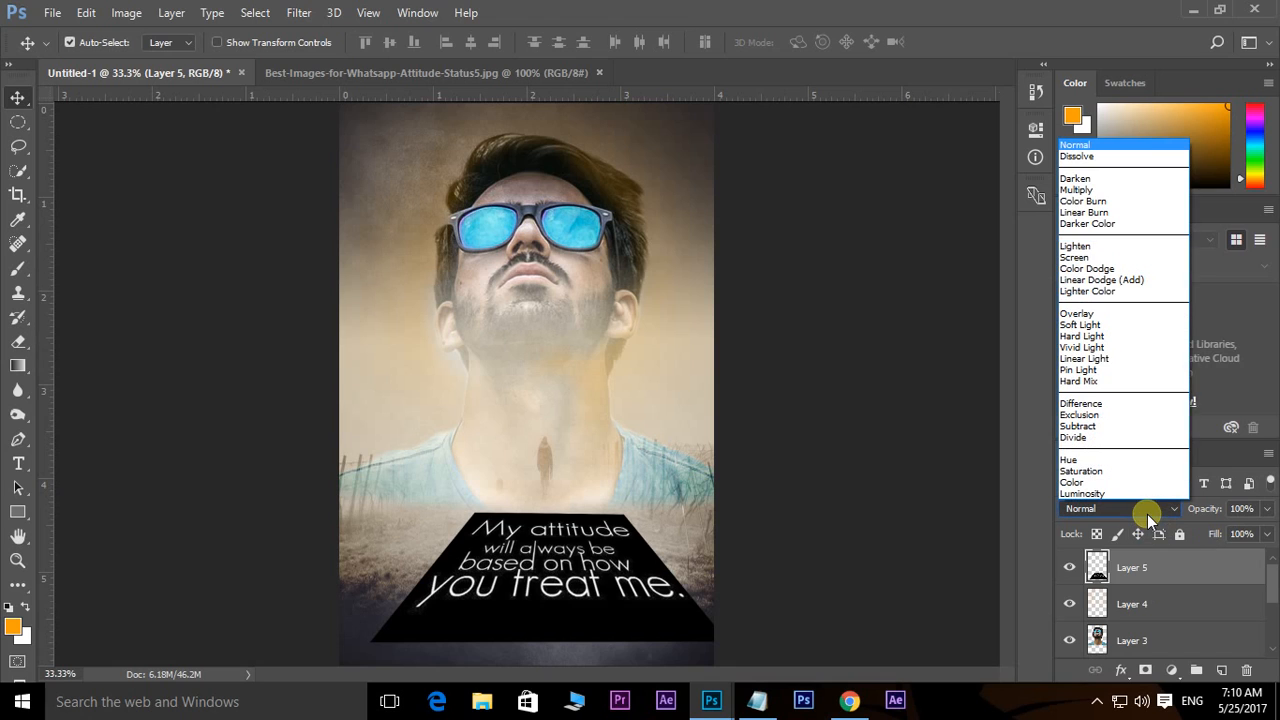
click(1073, 426)
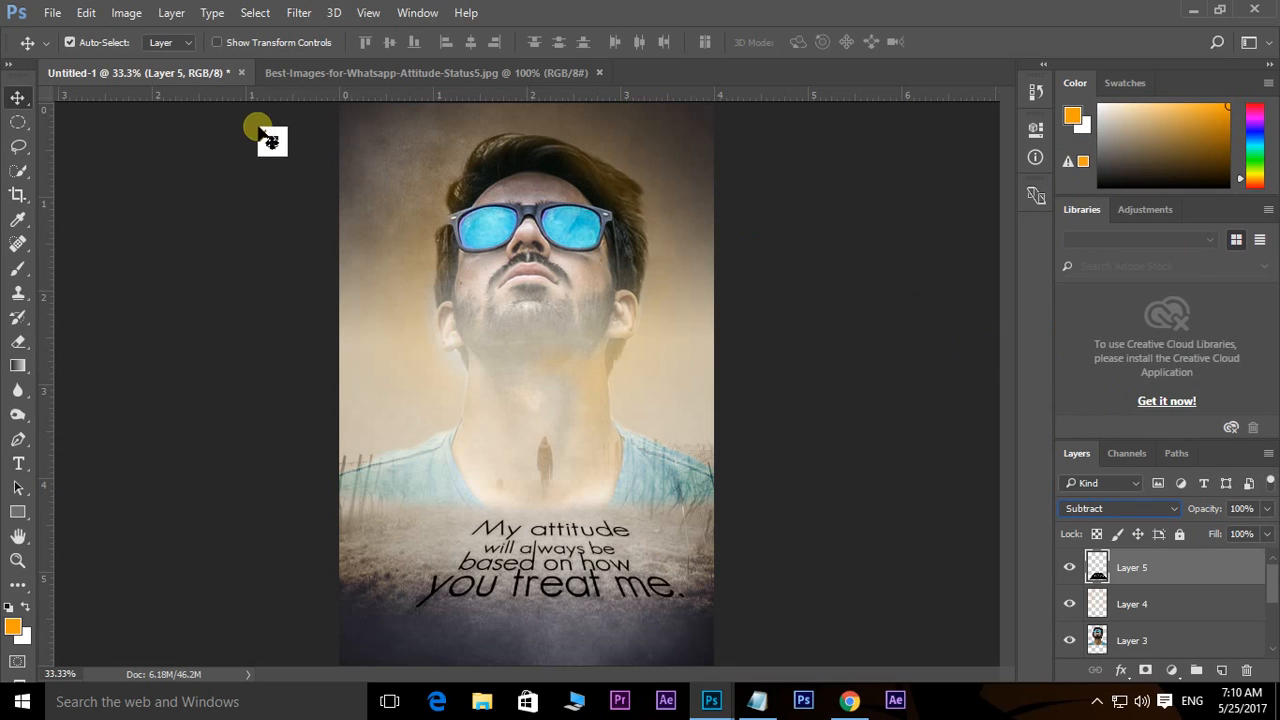
mouse_move(565, 558)
mouse_down()
mouse_move(537, 572)
mouse_move(543, 562)
mouse_up()
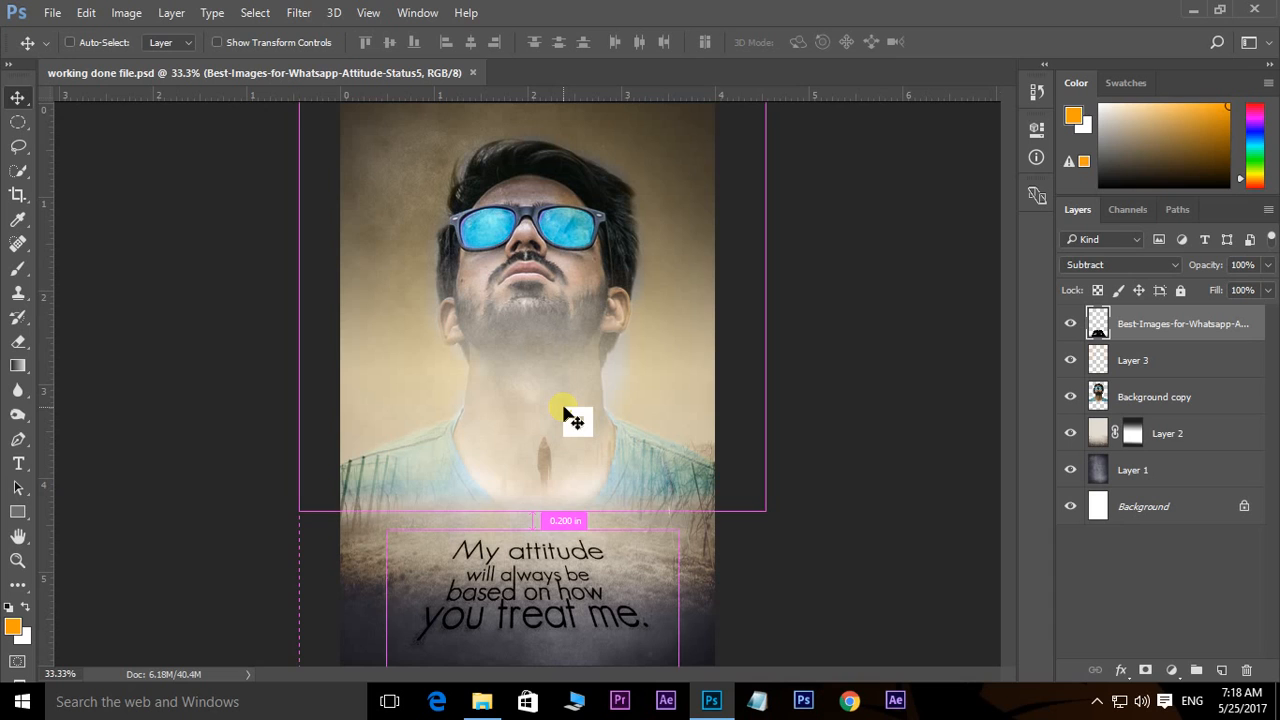
- Examine the finished composite in working done file.psd at 50% zoom, checking the man's face, hair and the area below
key(ctrl+plus)
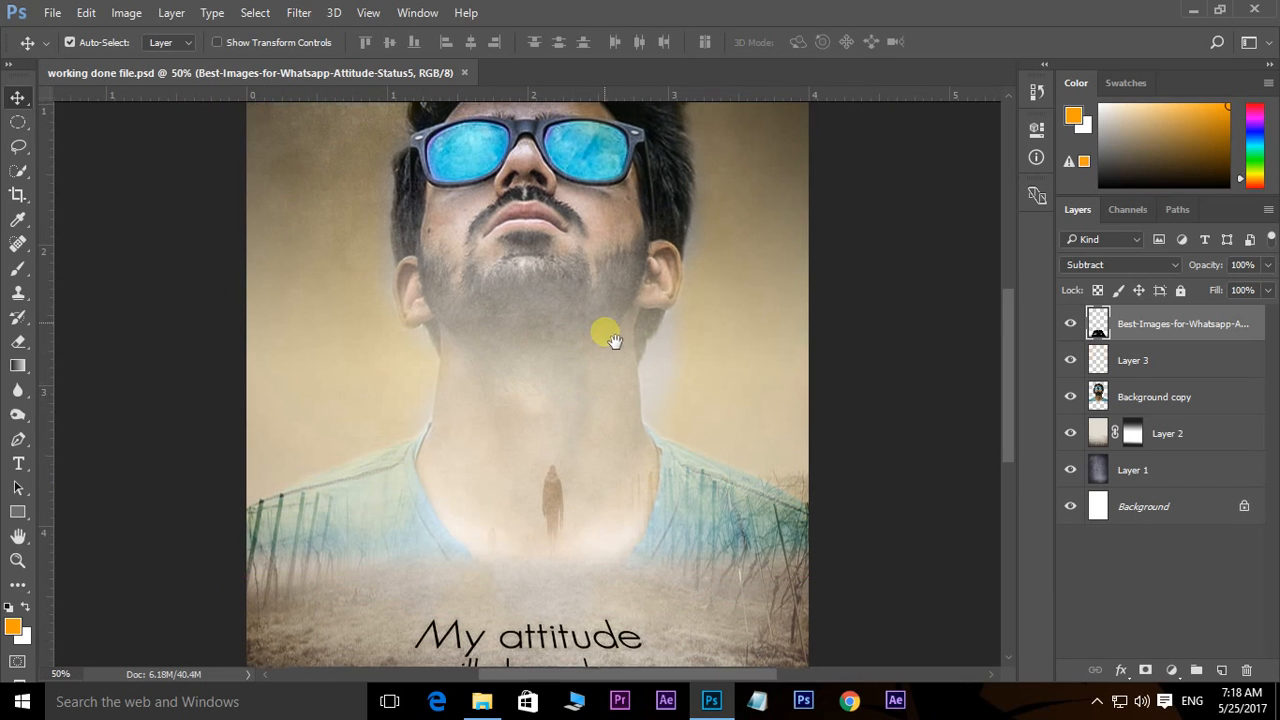
scroll(605, 407, up, 3)
key(ctrl)
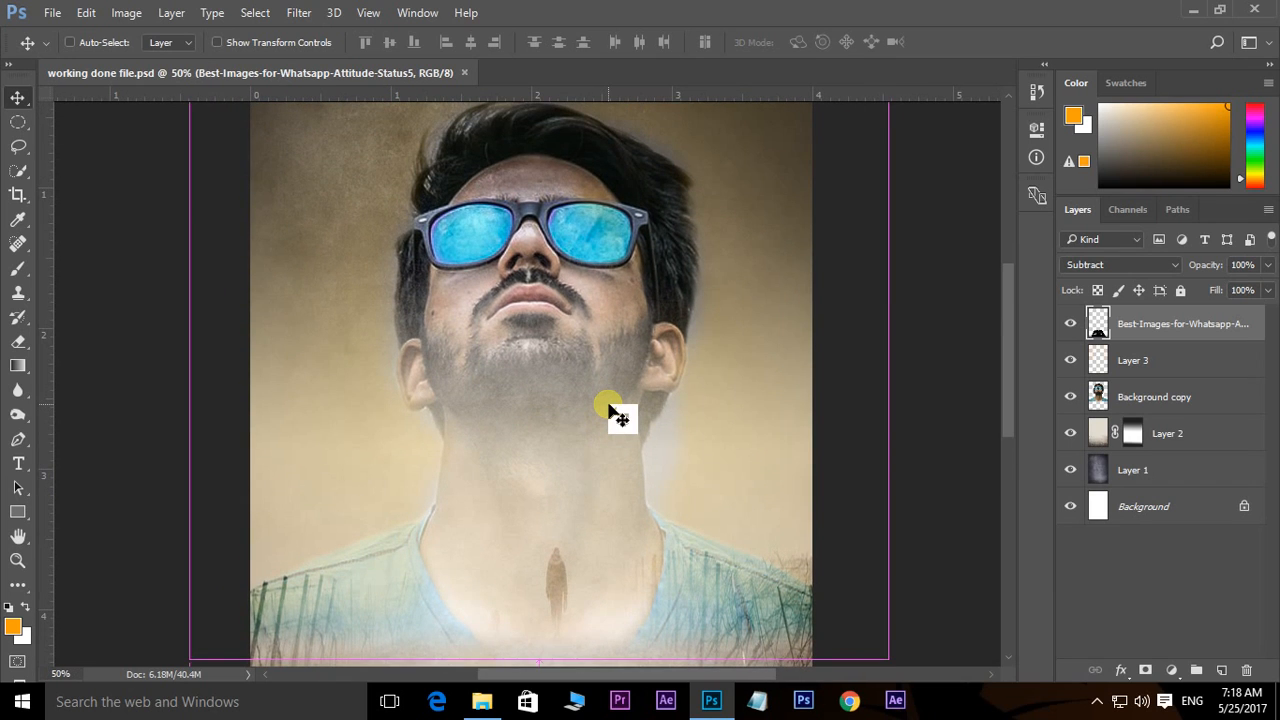
key(space)
drag(632, 422, 652, 540)
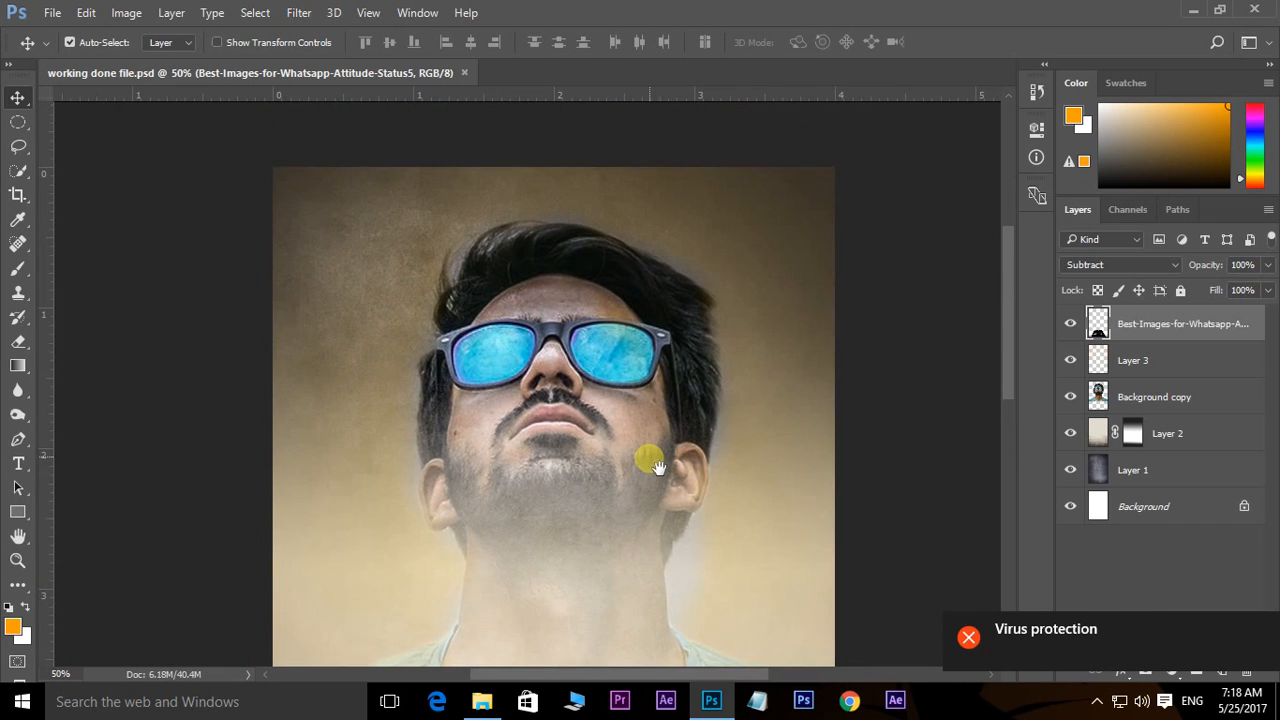
drag(657, 467, 661, 444)
drag(669, 538, 653, 259)
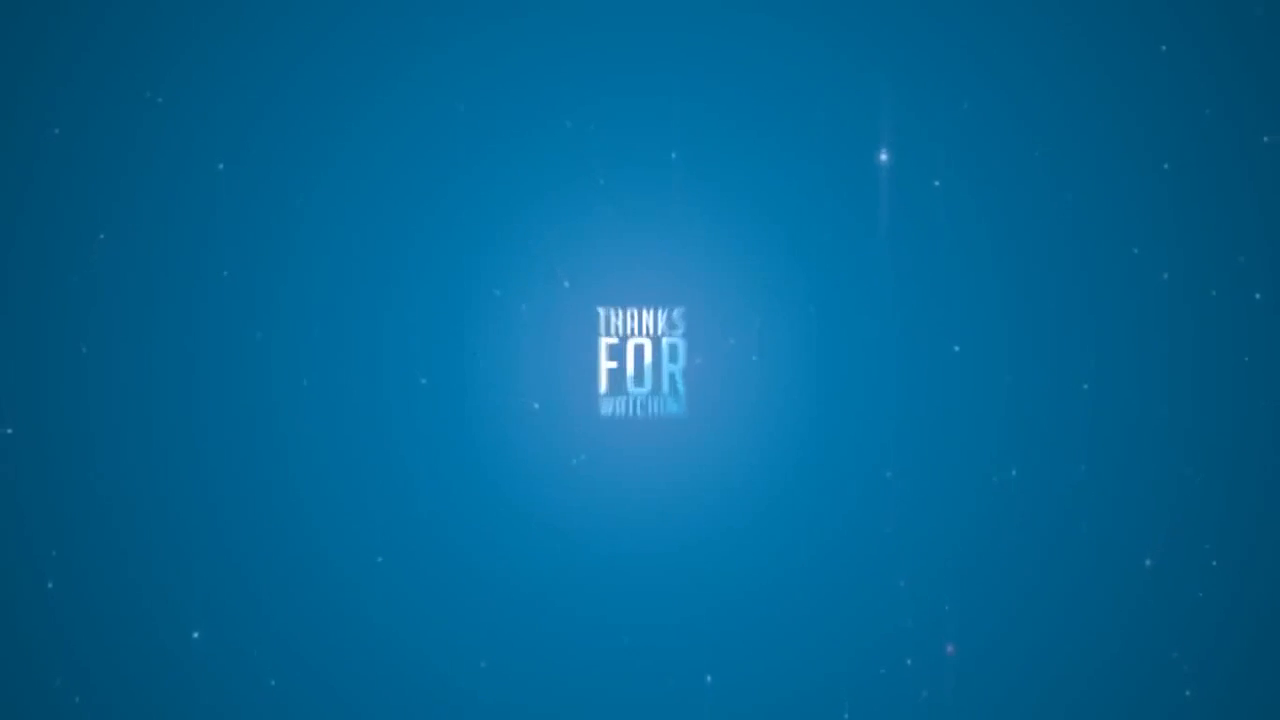